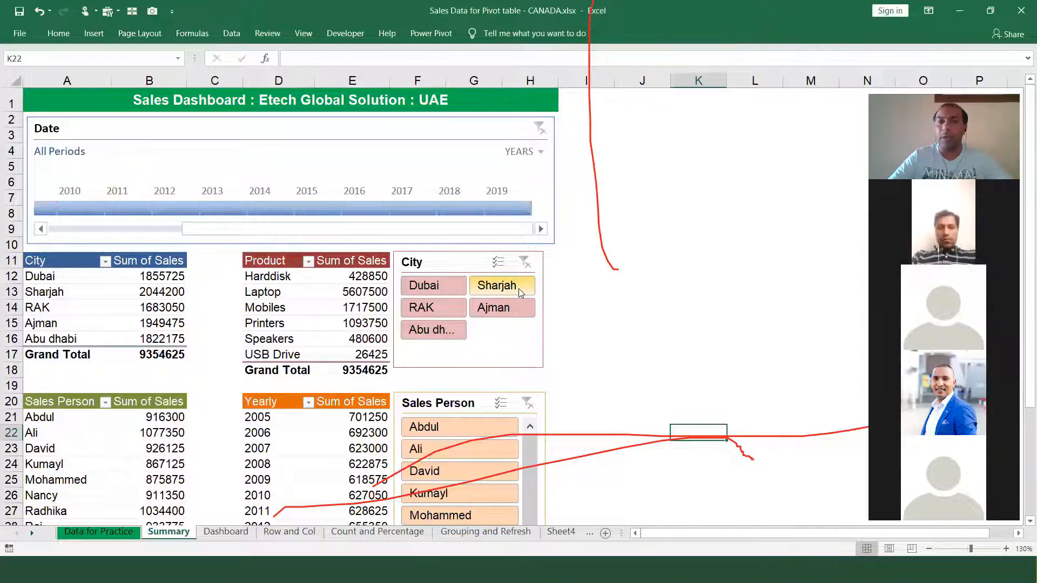
# - View the Dashboard sheet, then close the CANADA sales workbook without saving changes
pyautogui.hotkey('ctrl', 'pagedown')
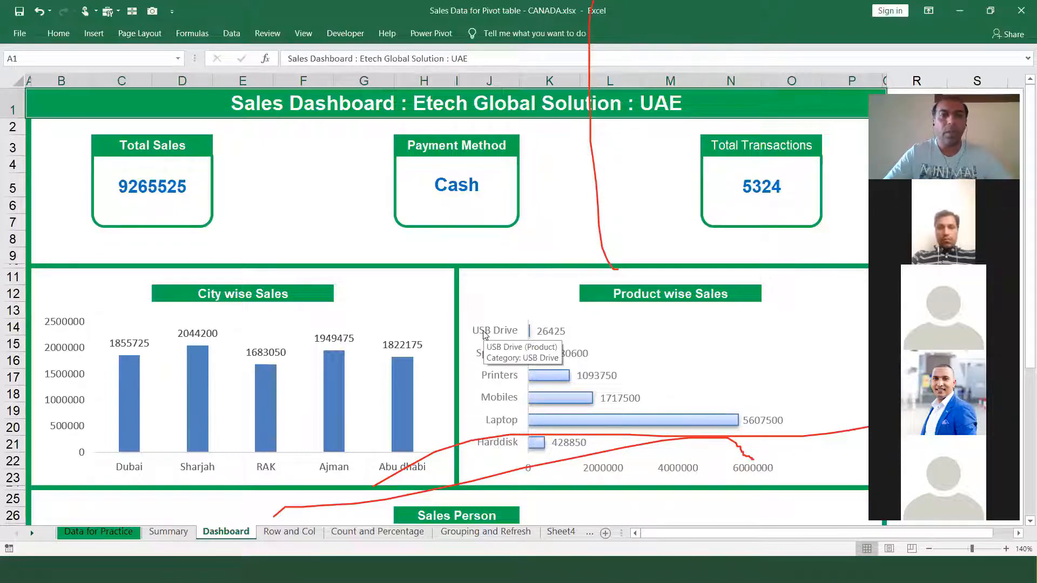
pyautogui.hotkey('alt', 'F4')
pyautogui.hotkey('alt', 'F4')
pyautogui.press('Right')
pyautogui.press('Return')
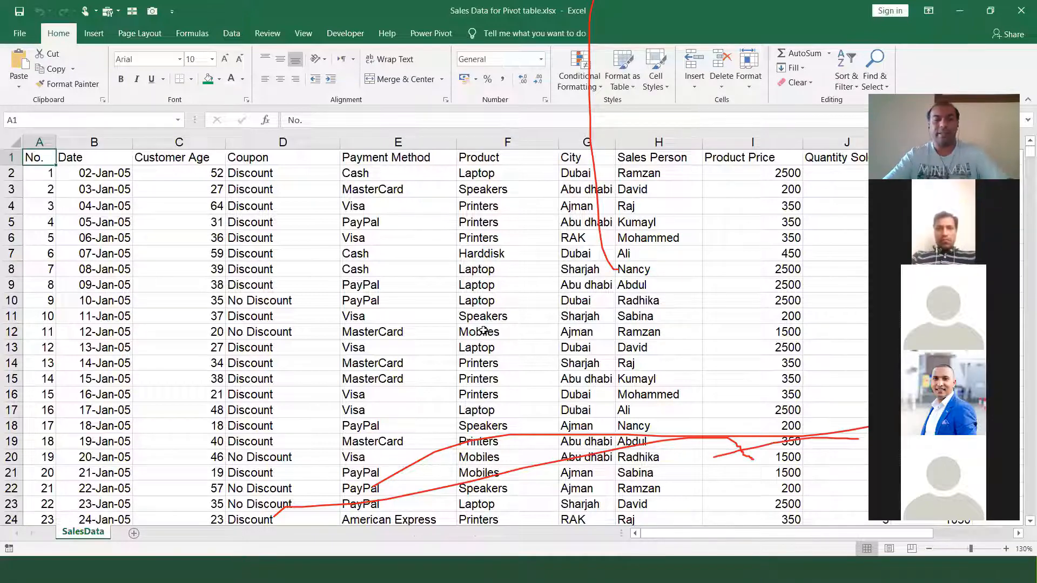
# - Open Notepad and place its window over the lower part of the sales data, keeping the header row uncovered
pyautogui.press('super')
pyautogui.write('n')
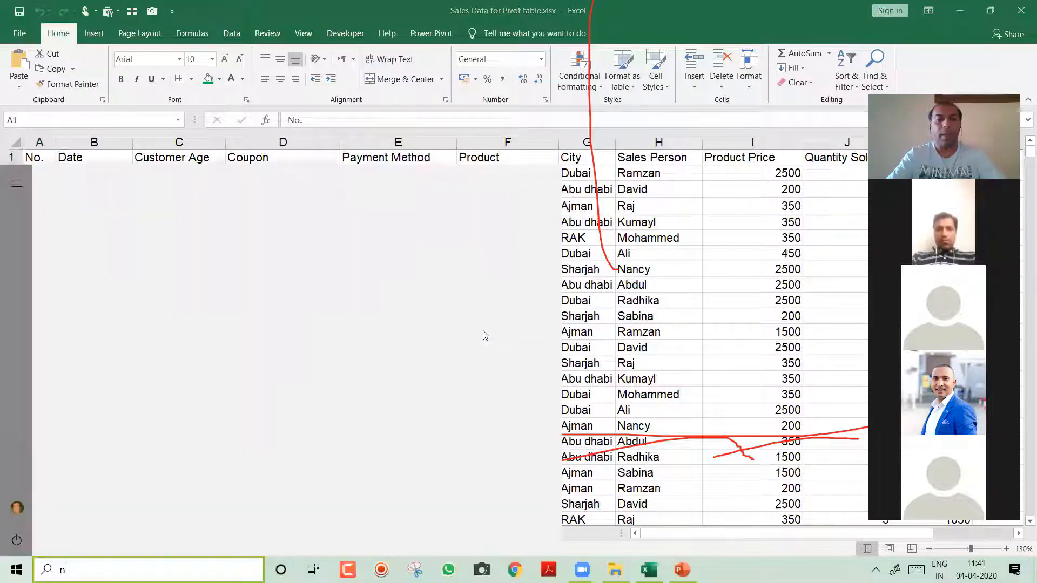
pyautogui.write('oeo')
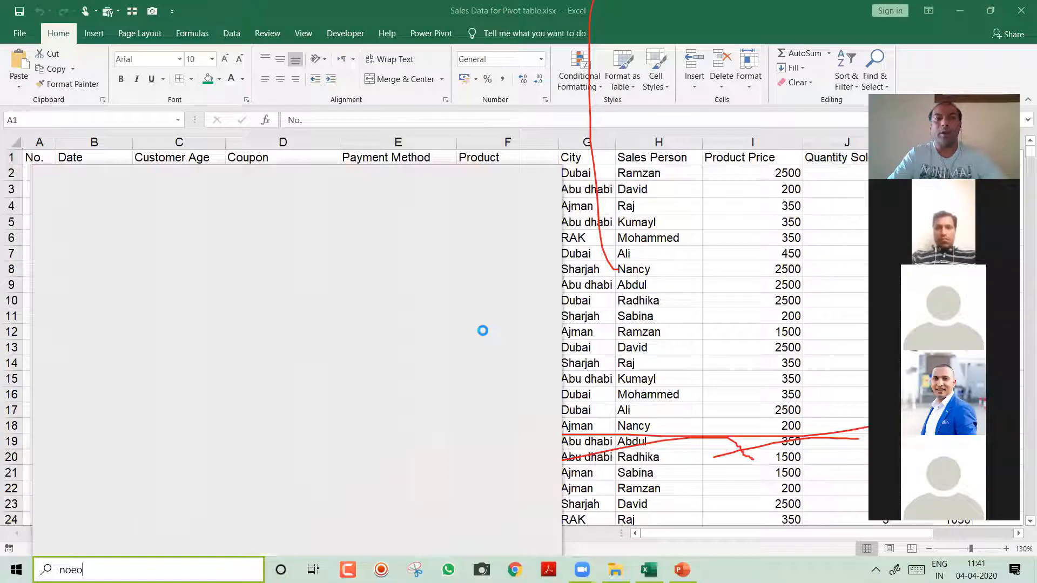
pyautogui.press('BackSpace')
pyautogui.press('BackSpace')
pyautogui.press('BackSpace')
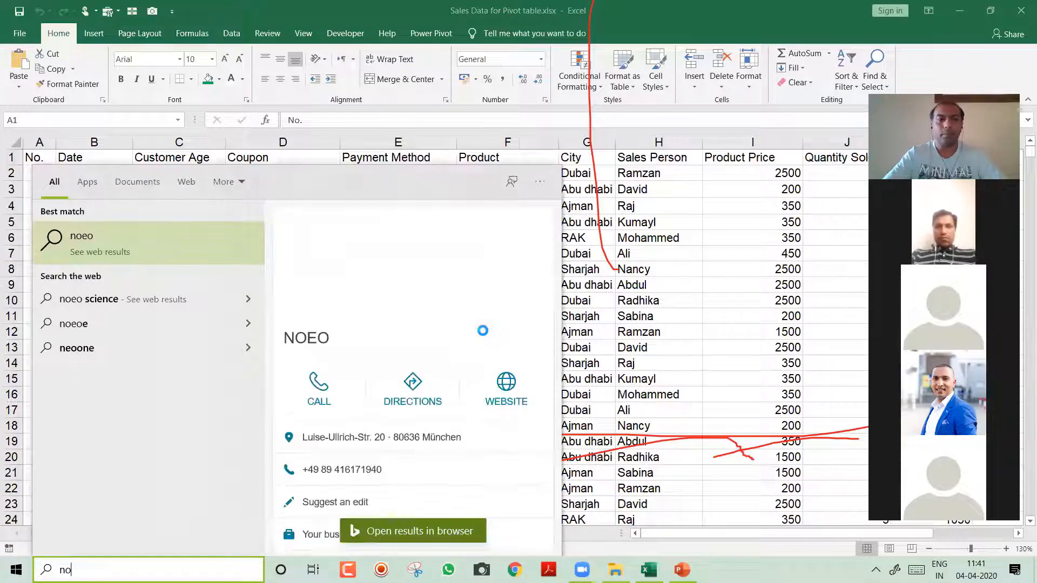
pyautogui.write('ote')
pyautogui.press('Return')
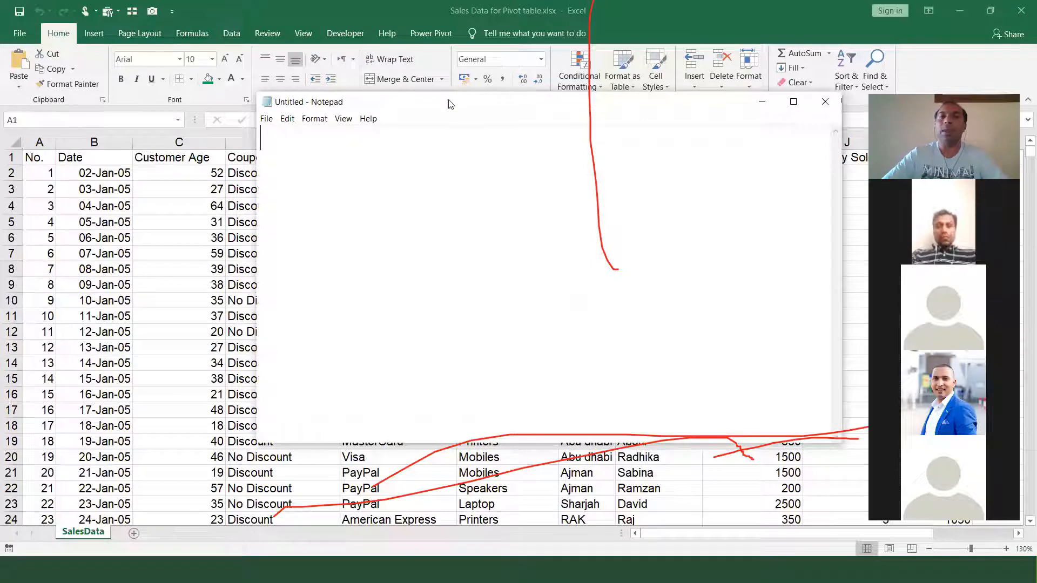
pyautogui.moveTo(450, 104); pyautogui.dragTo(418, 253)
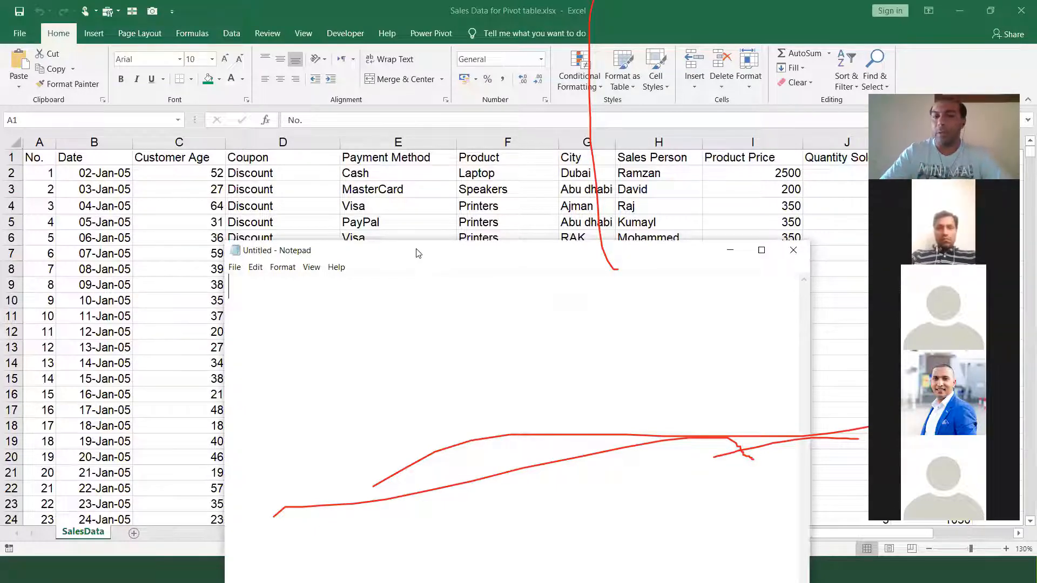
# - Start a numbered list with "1)" in Notepad and reposition its window below the first rows of the sales data
pyautogui.write('1)')
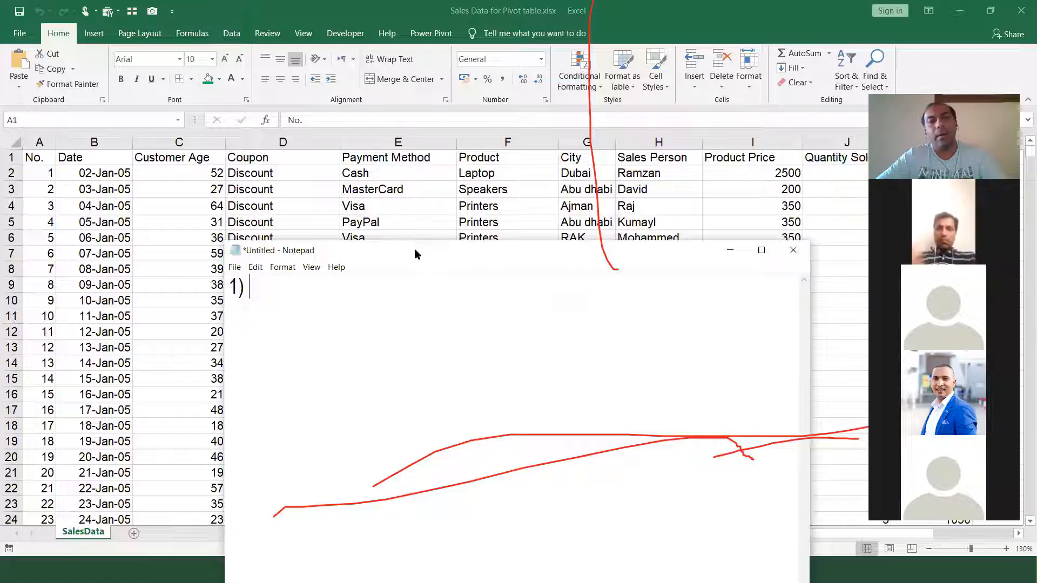
pyautogui.moveTo(414, 251); pyautogui.dragTo(411, 281)
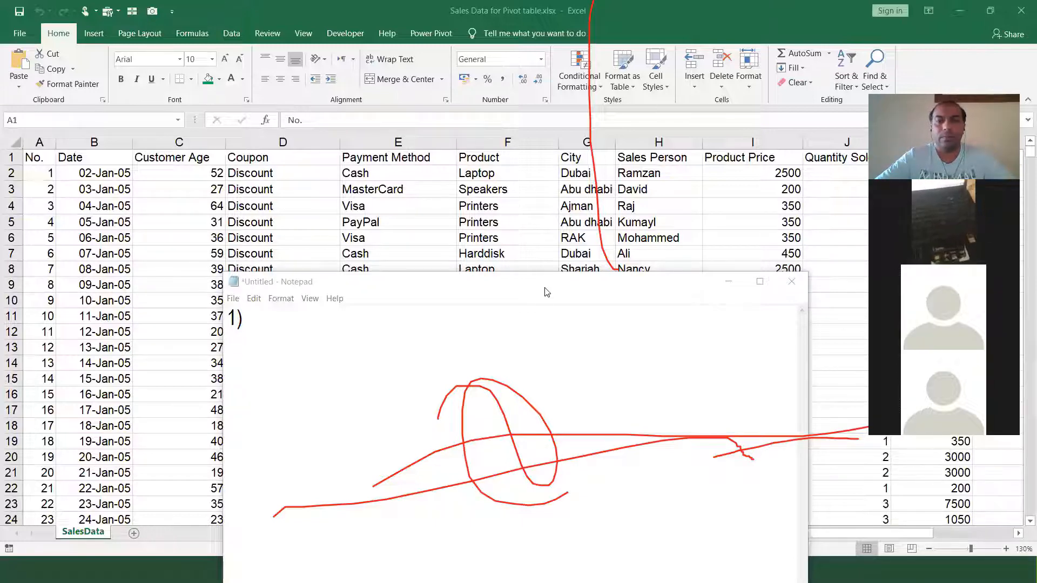
pyautogui.click(407, 364)
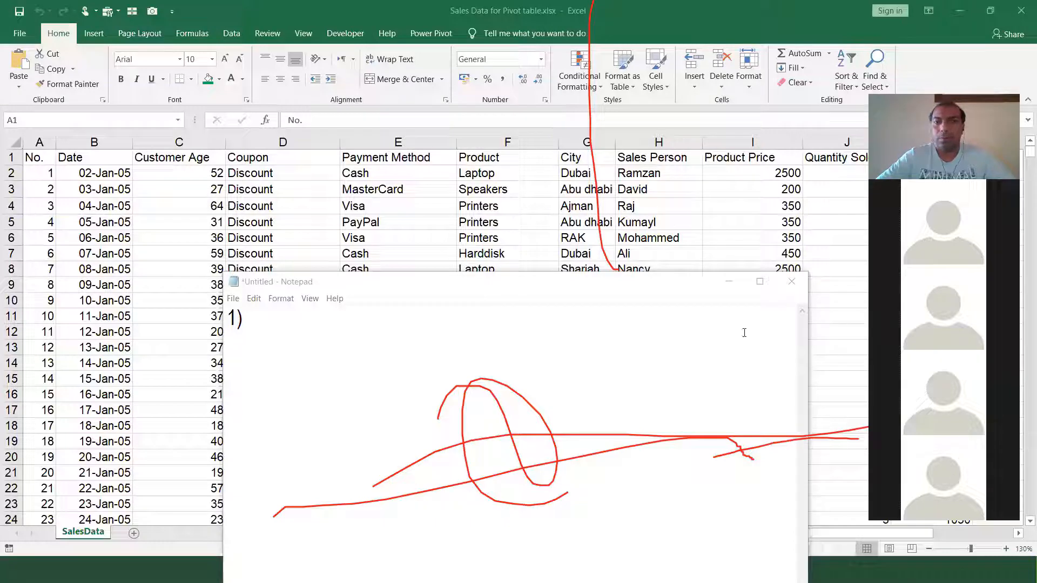
pyautogui.click(629, 278)
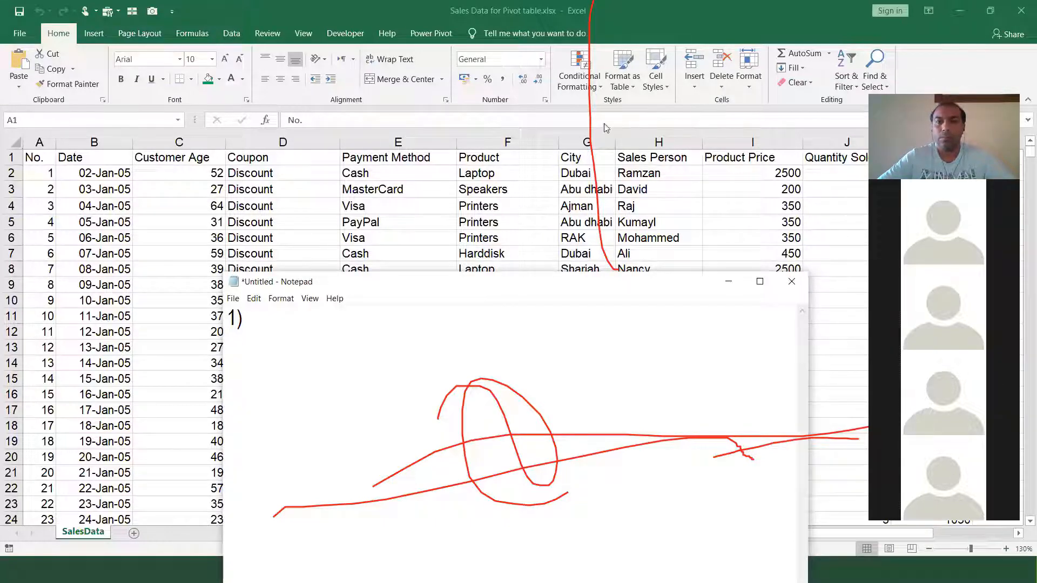
pyautogui.moveTo(628, 279); pyautogui.dragTo(606, 128)
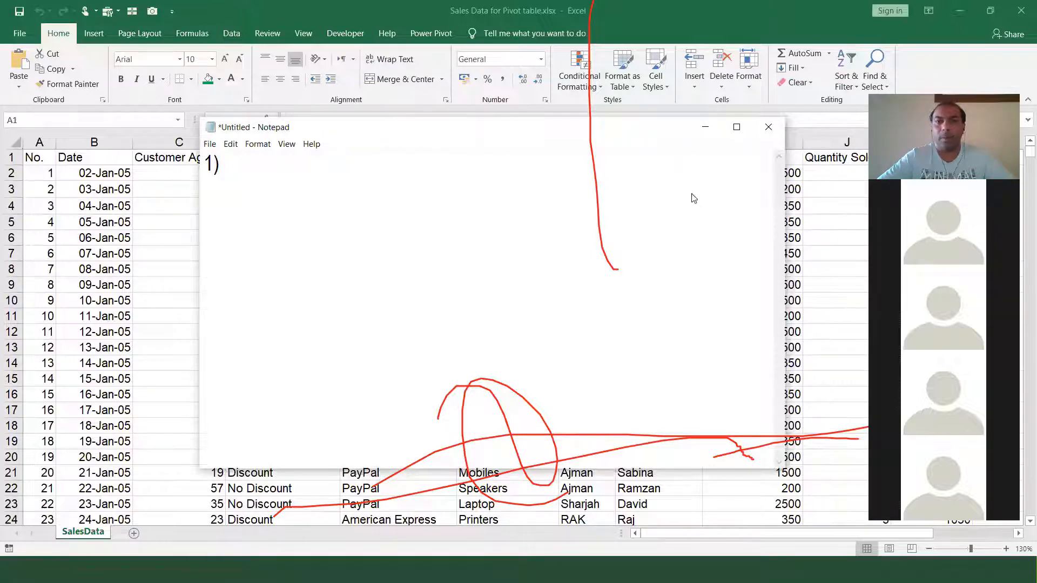
pyautogui.moveTo(651, 136); pyautogui.dragTo(697, 199)
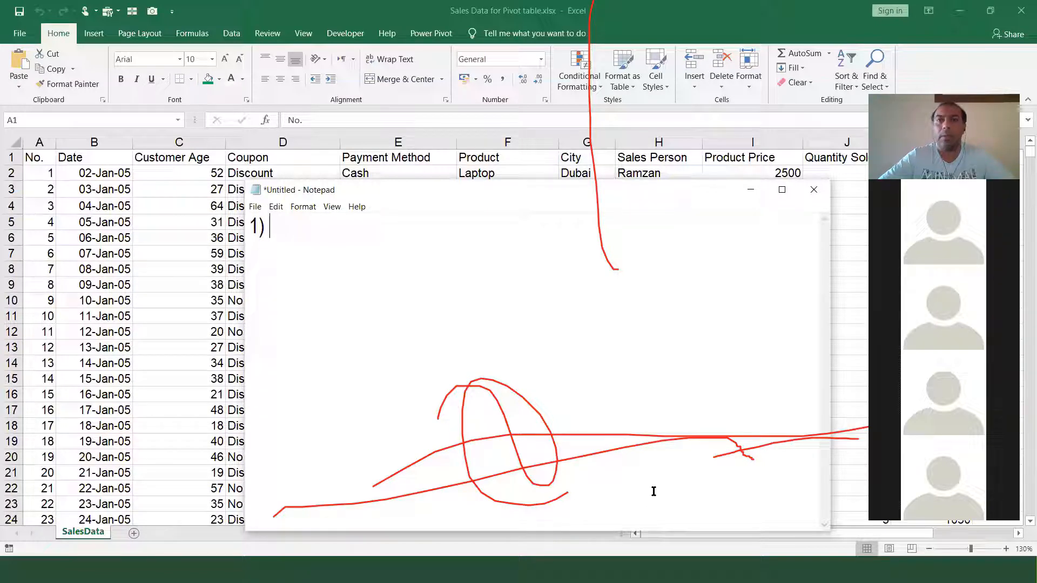
pyautogui.click(626, 162)
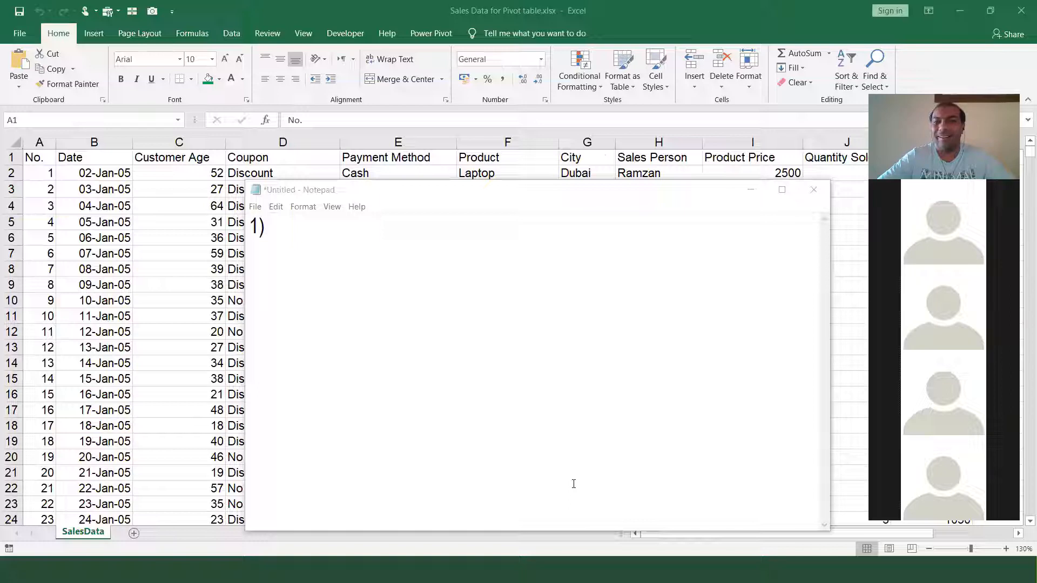
pyautogui.click(472, 268)
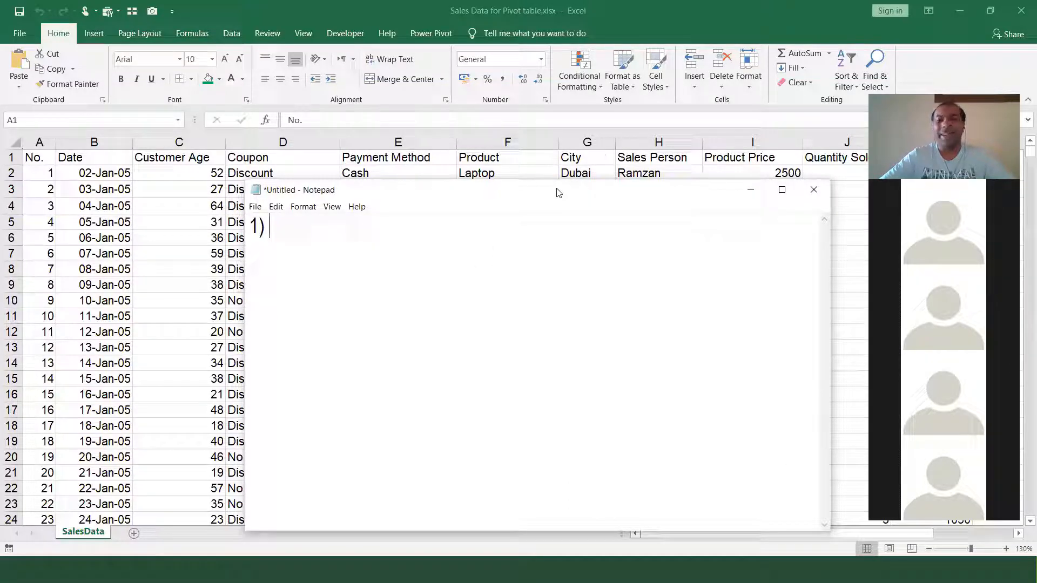
pyautogui.moveTo(559, 193); pyautogui.dragTo(529, 244)
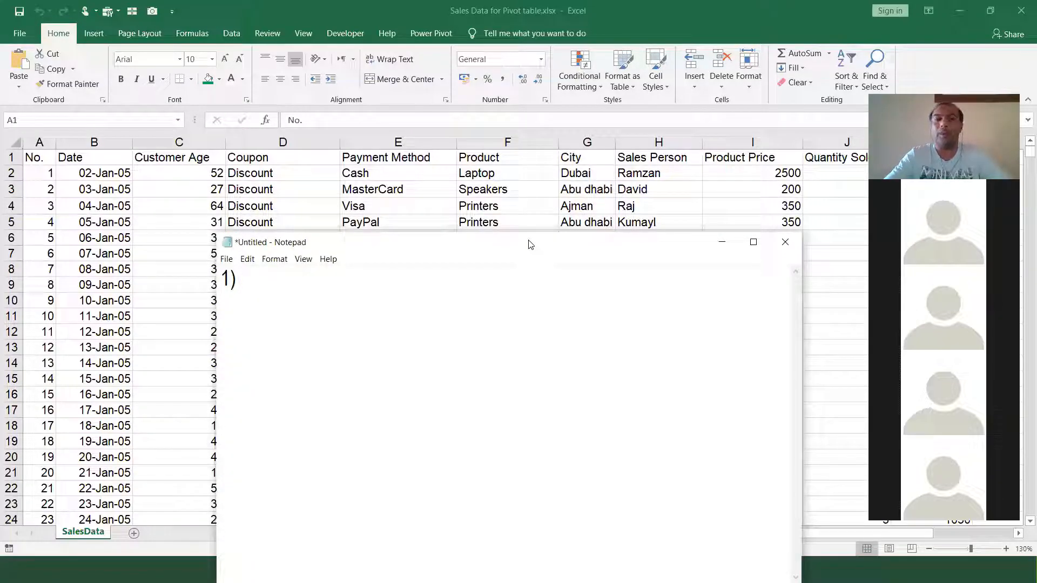
# - Write "City wise sales" as item 1 and "2) Product wise sales" on the following line of the note
pyautogui.write('City wise sales')
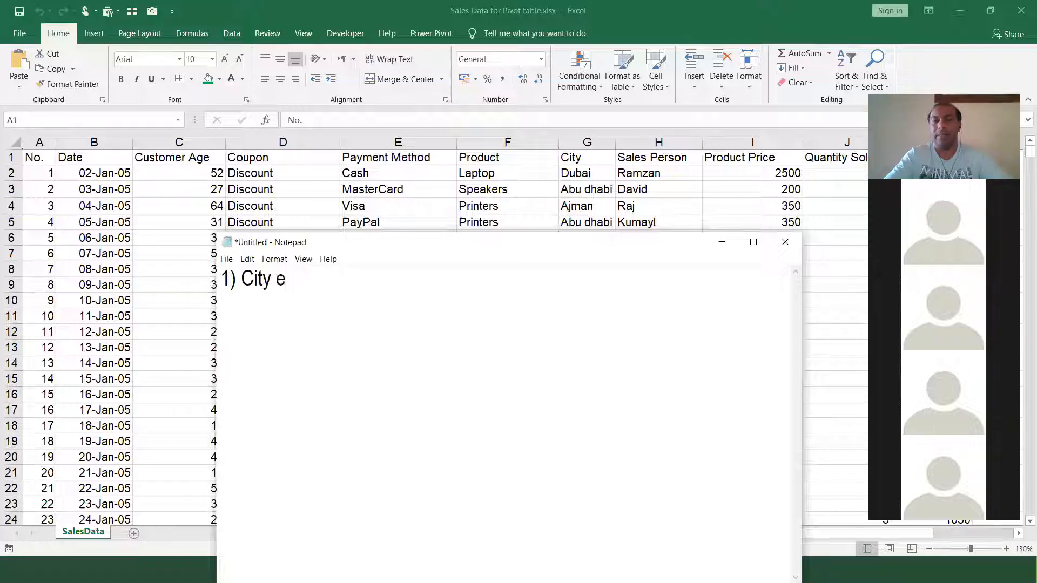
pyautogui.press('Return')
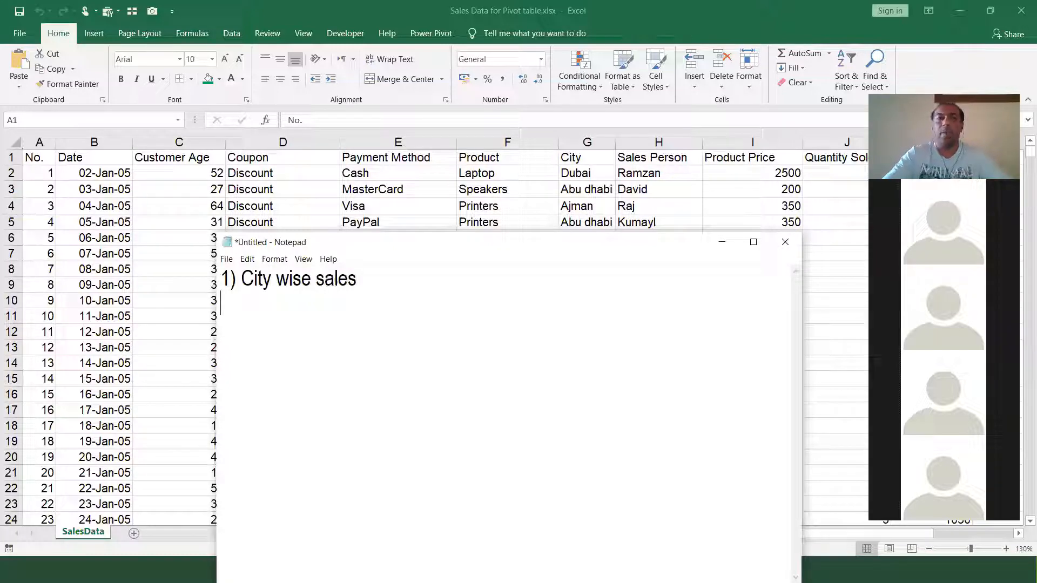
pyautogui.write('2)')
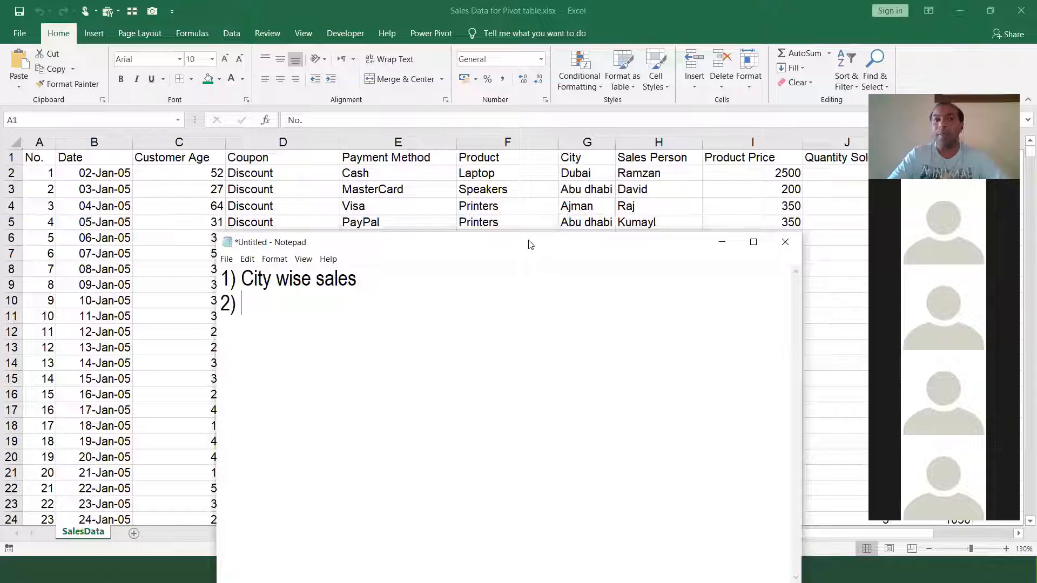
pyautogui.write('Pro')
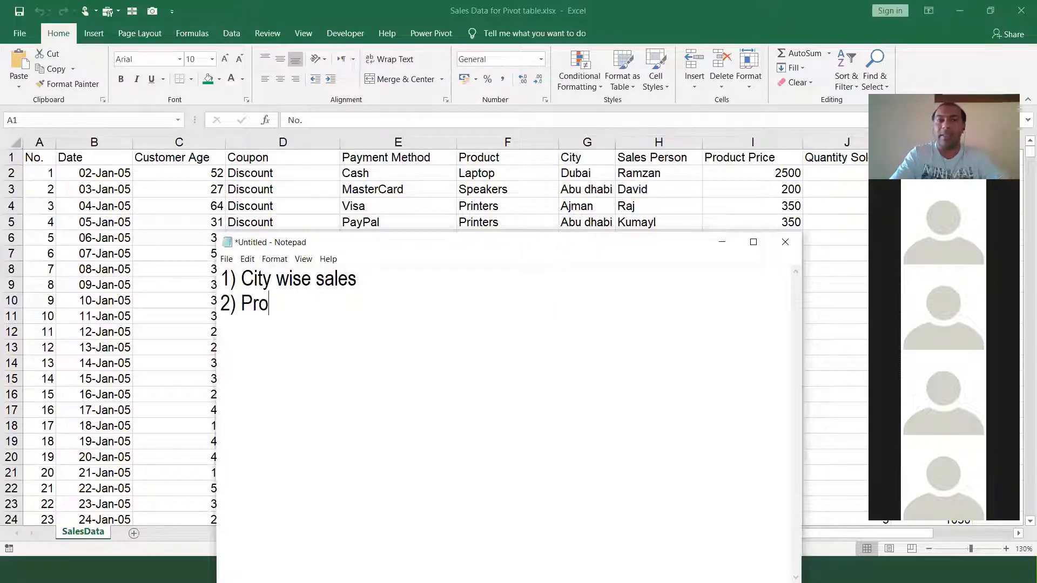
pyautogui.write('duct wise sales')
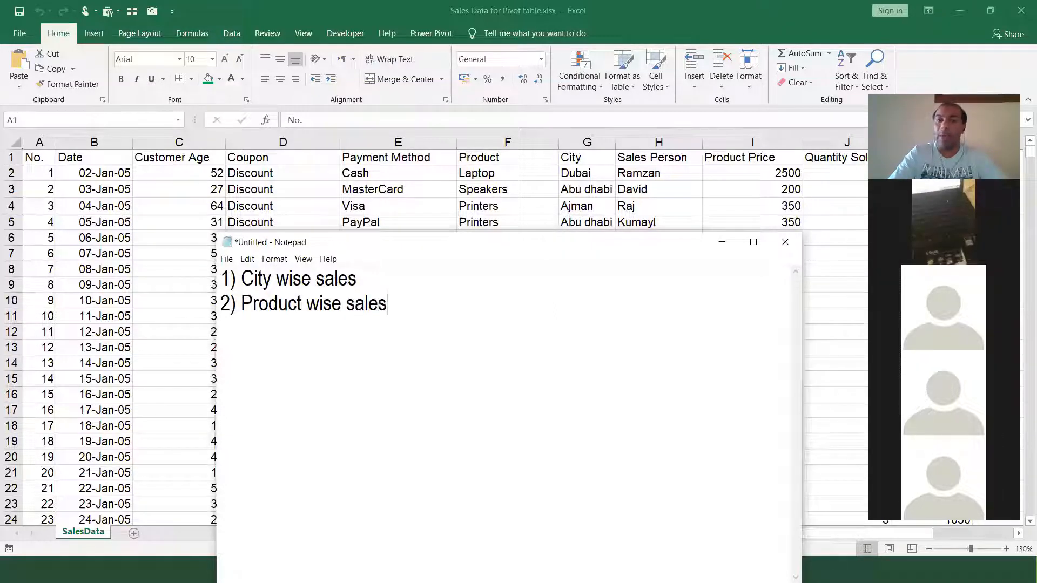
pyautogui.press('Return')
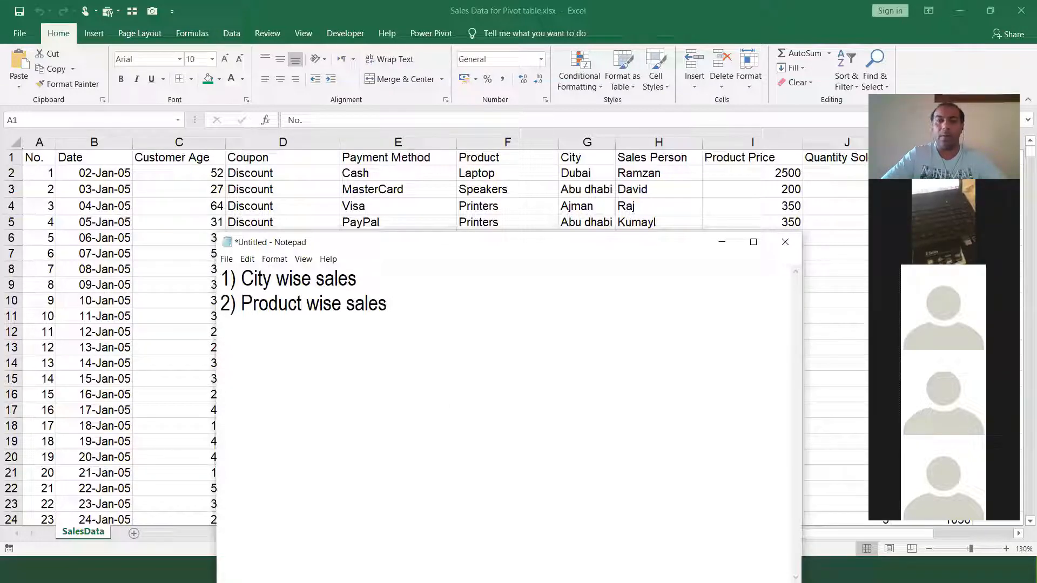
# - Check the column headers of the sales data and add "3) Sales person wise" to the Notepad list
pyautogui.hotkey('alt', 'Tab')
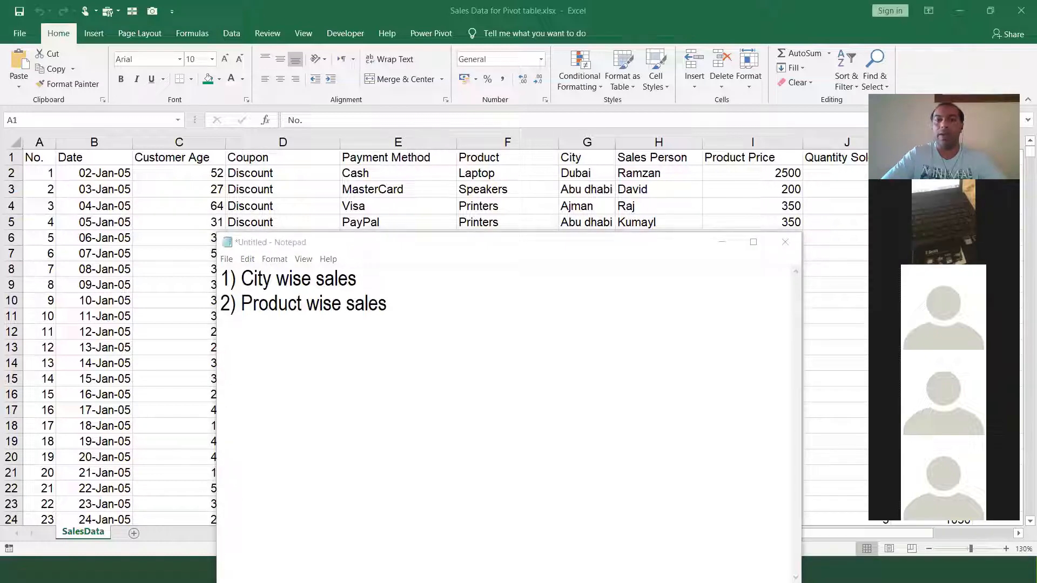
pyautogui.click(725, 244)
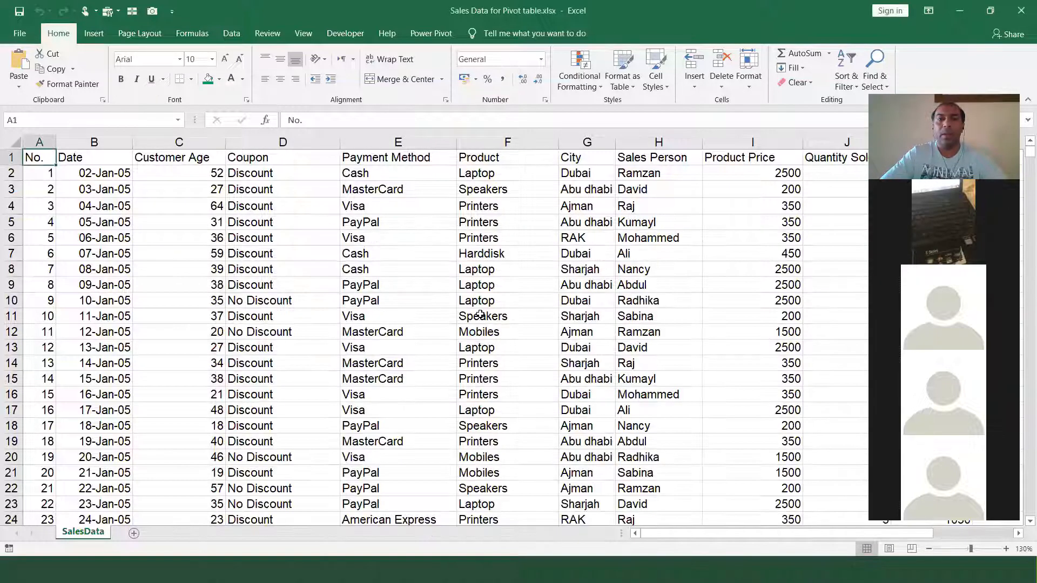
pyautogui.hotkey('alt', 'Tab')
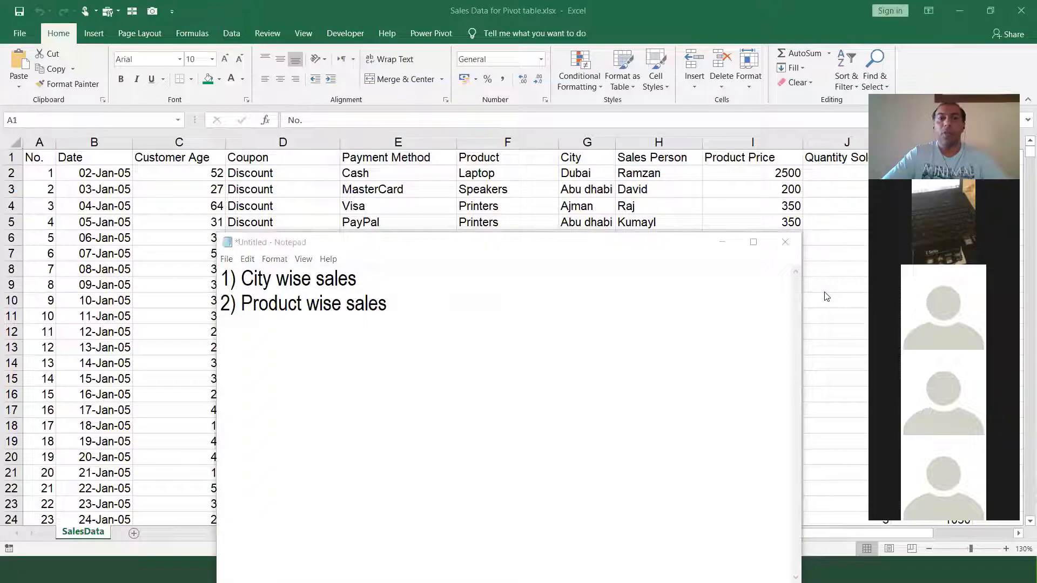
pyautogui.click(477, 302)
pyautogui.press('Return')
pyautogui.write('3) S')
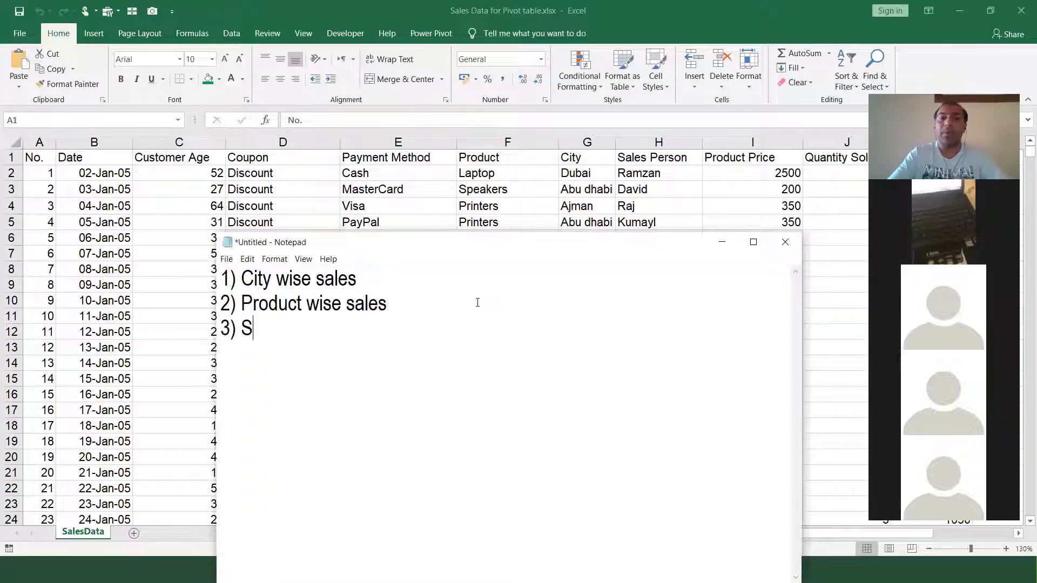
pyautogui.write('ales person w')
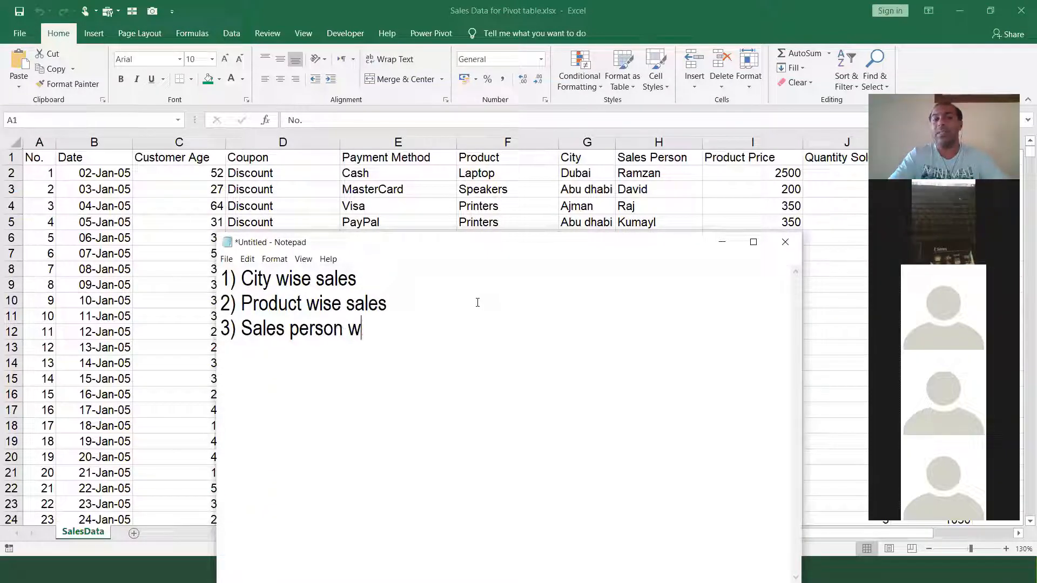
pyautogui.write('ise')
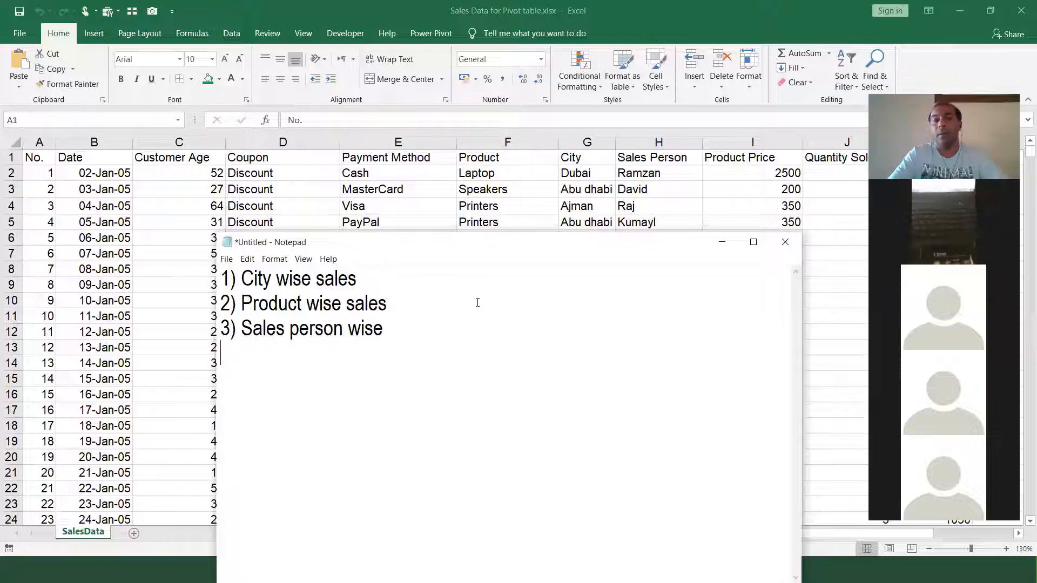
# - Add "4) Yearly sales" and "5) Monthly sales" as new lines of the list
pyautogui.press('Return')
pyautogui.write('arly sales')
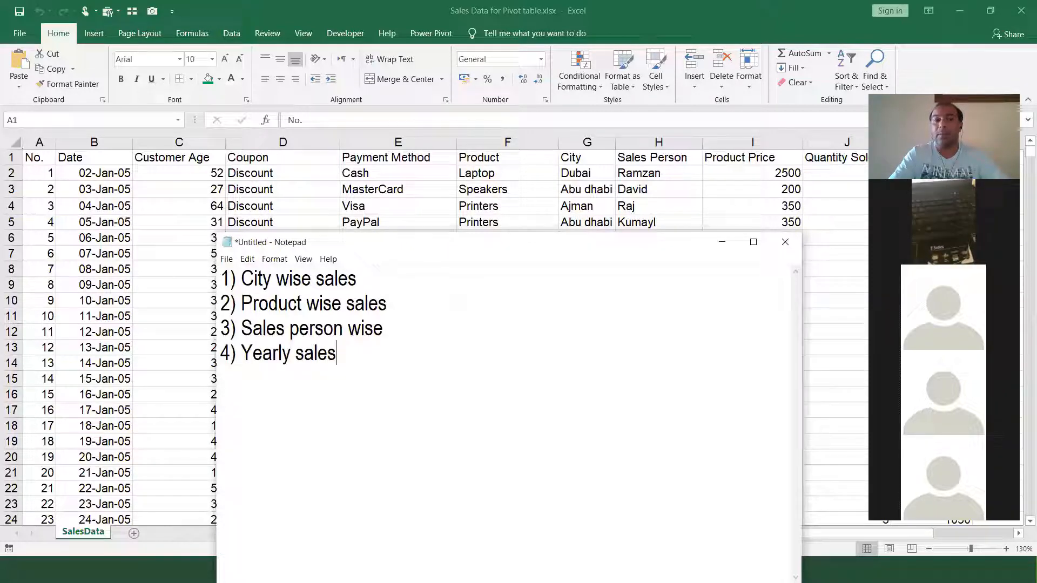
pyautogui.press('Return')
pyautogui.write('5)')
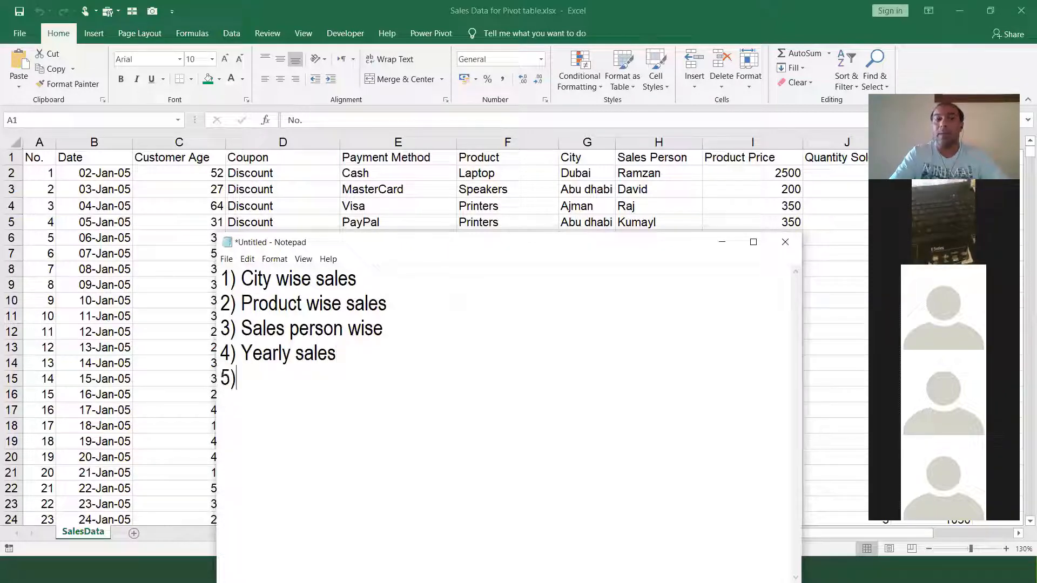
pyautogui.write(' Monthly sales')
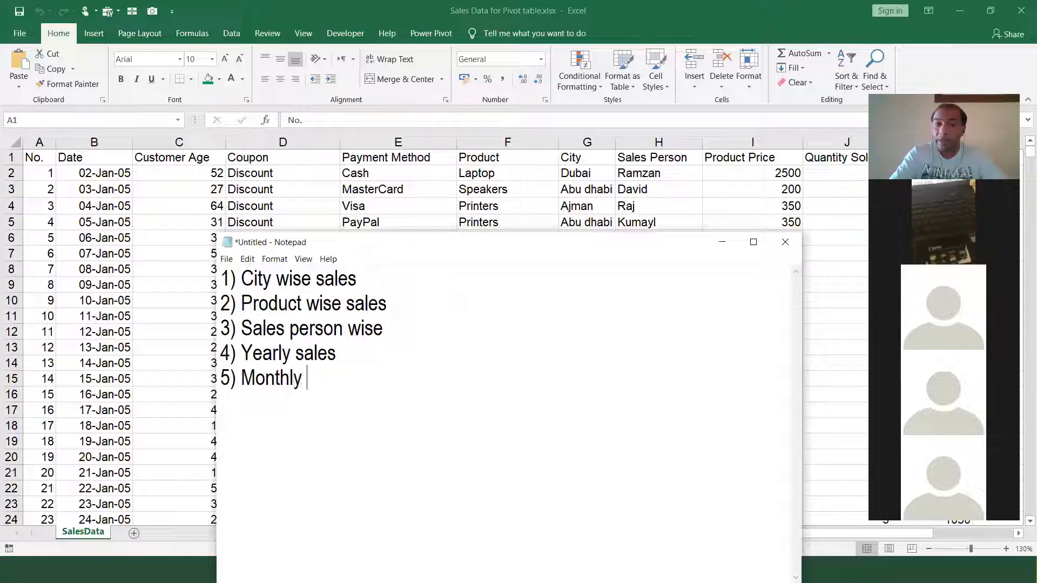
# - Add "6) yearly and monthly / yearly and Quaterly sales" as a new line of the Notepad list
pyautogui.press('Return')
pyautogui.write('6) ')
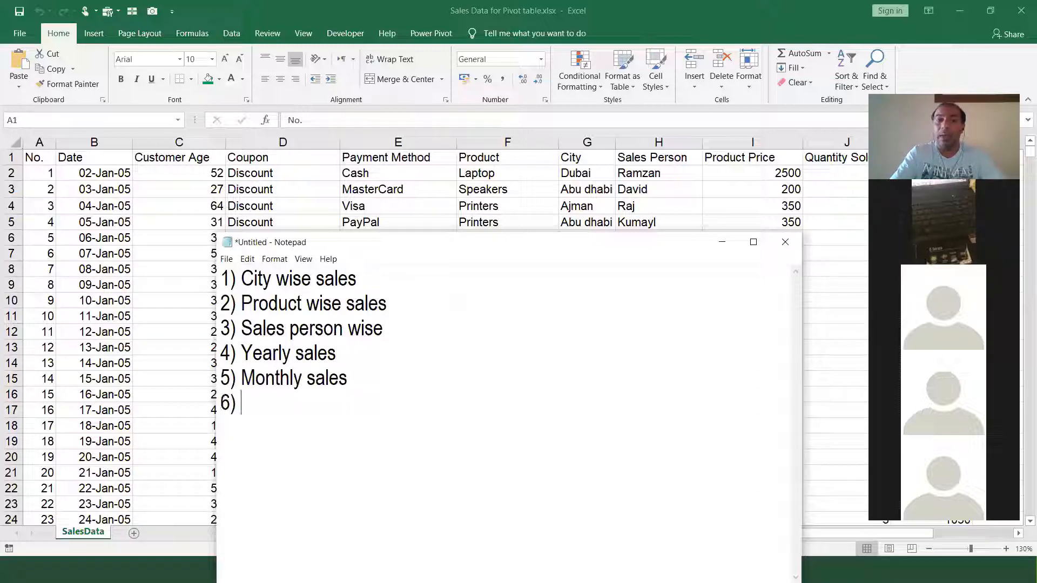
pyautogui.write('yearly and monthly')
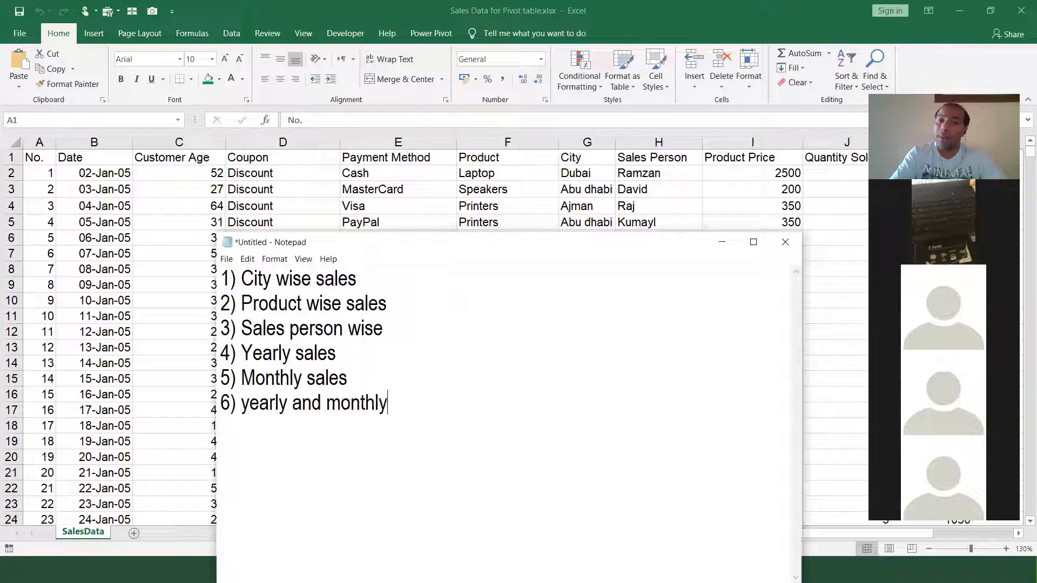
pyautogui.write(' / yearly and Q')
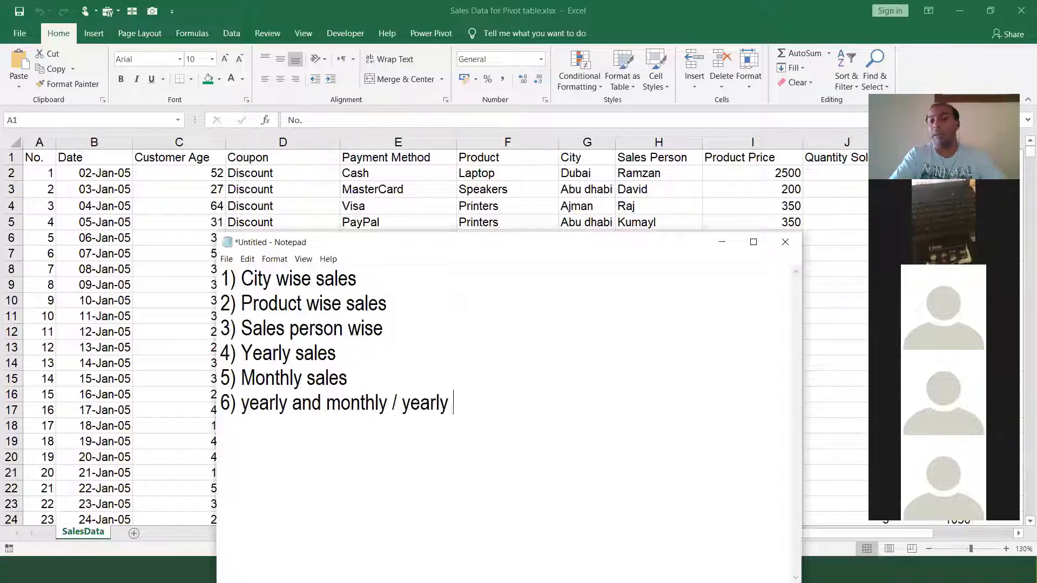
pyautogui.press('BackSpace')
pyautogui.write('and Qua')
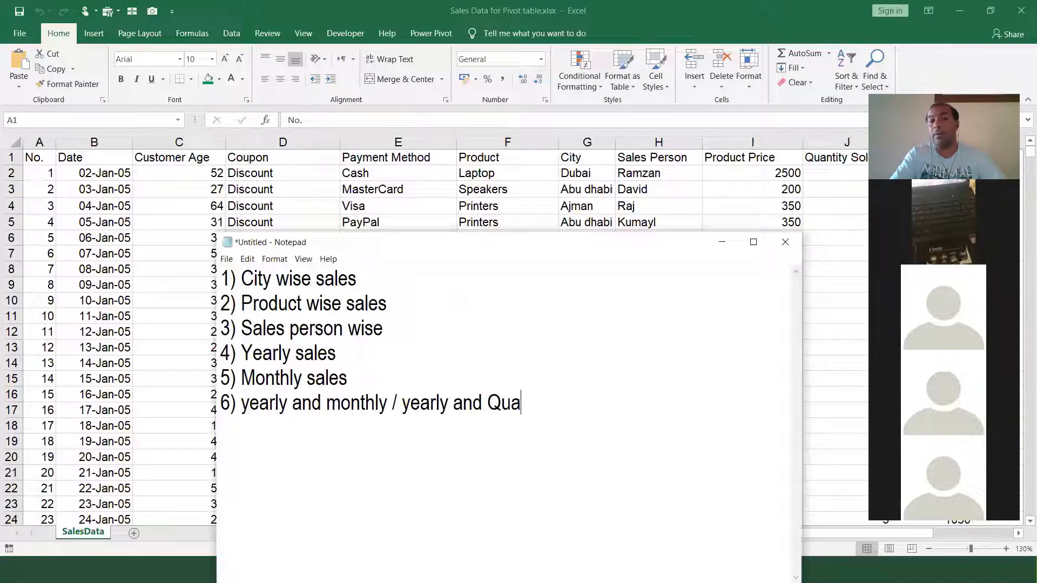
pyautogui.write('terly sales')
# - Add "7) Different between 2 years sales" on the following line of the list
pyautogui.press('Return')
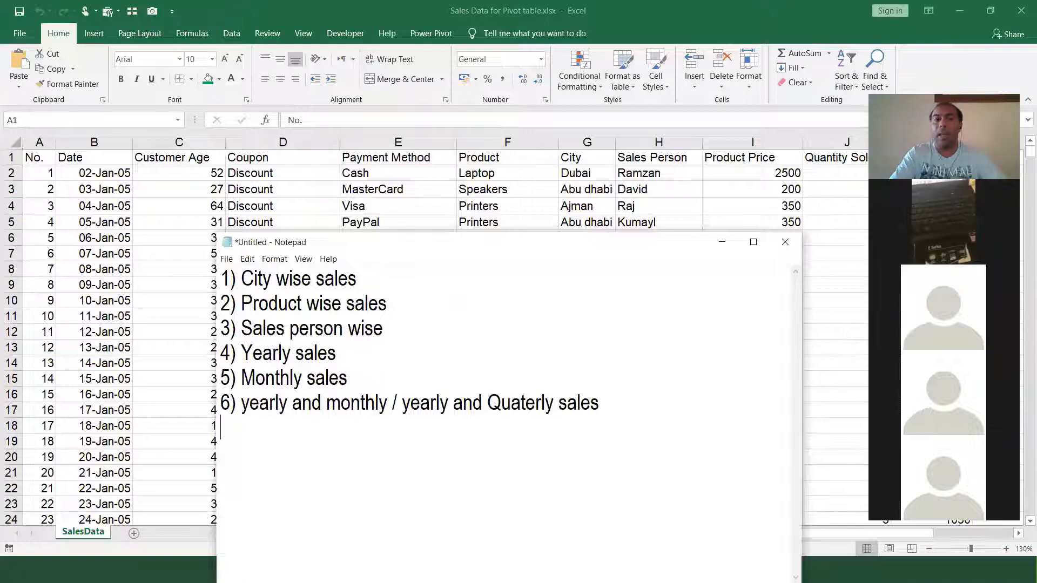
pyautogui.write('7)')
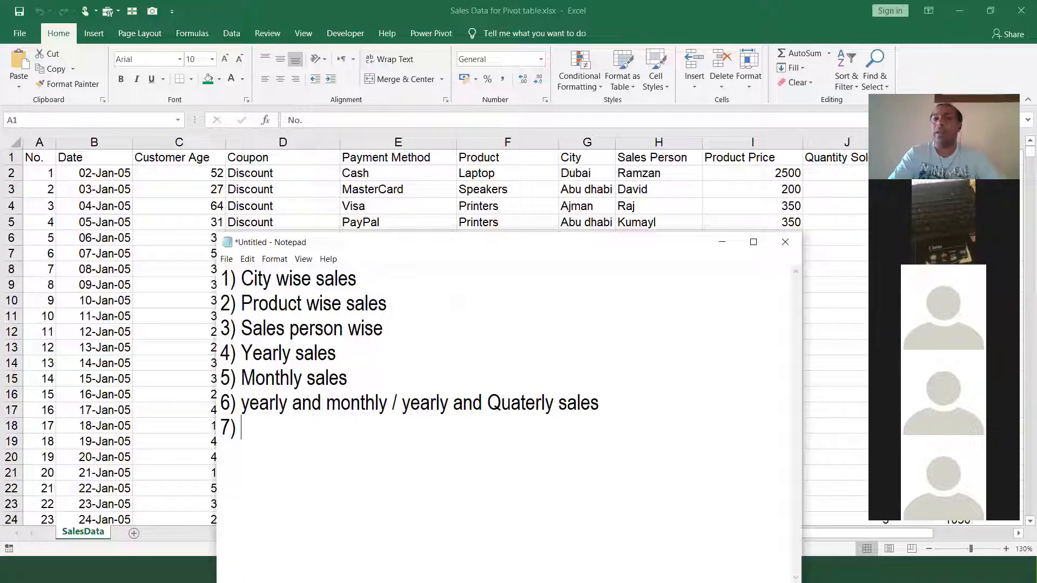
pyautogui.write(' D')
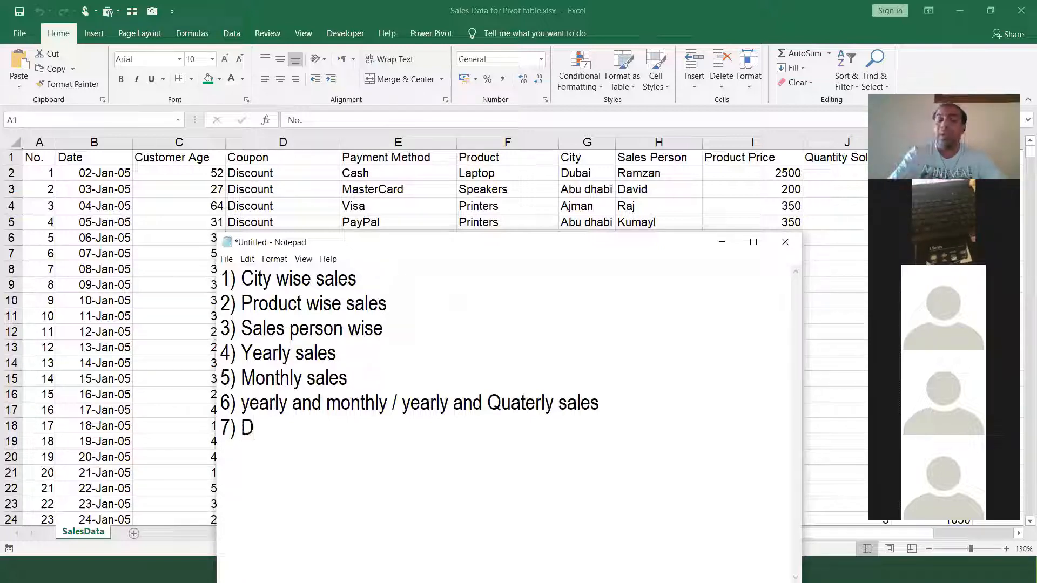
pyautogui.write('ifferent betwee')
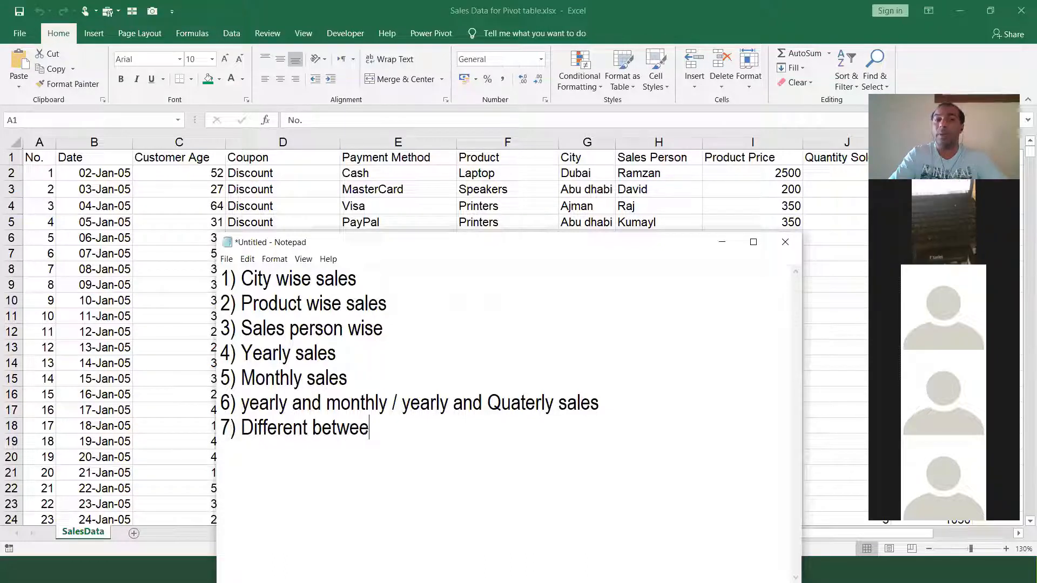
pyautogui.write('n 2 years sales')
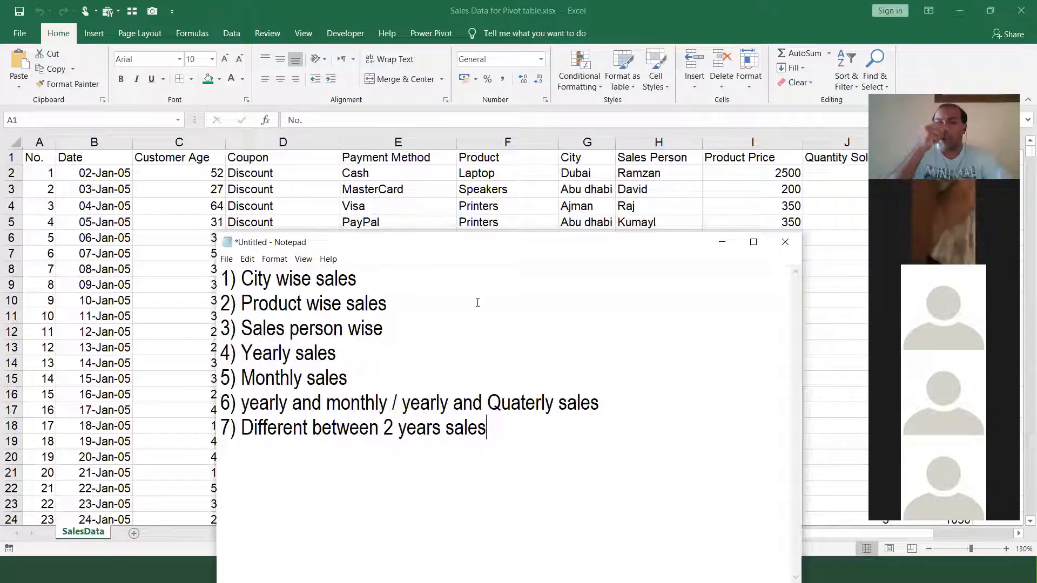
# - Add "8) % contribution of each city towards the product" as the eighth item of the list
pyautogui.press('Return')
pyautogui.write('8) ')
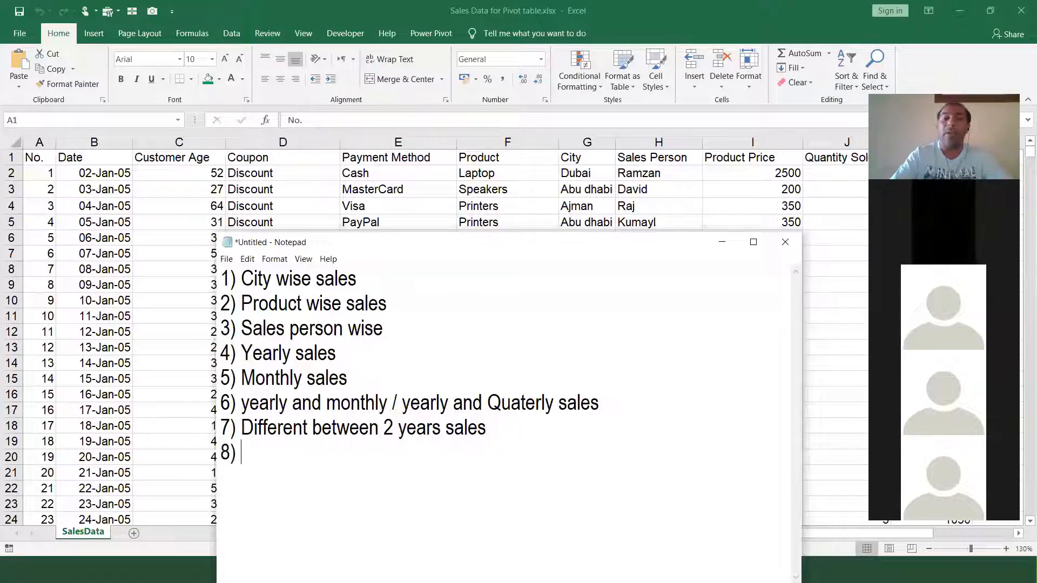
pyautogui.write('% ')
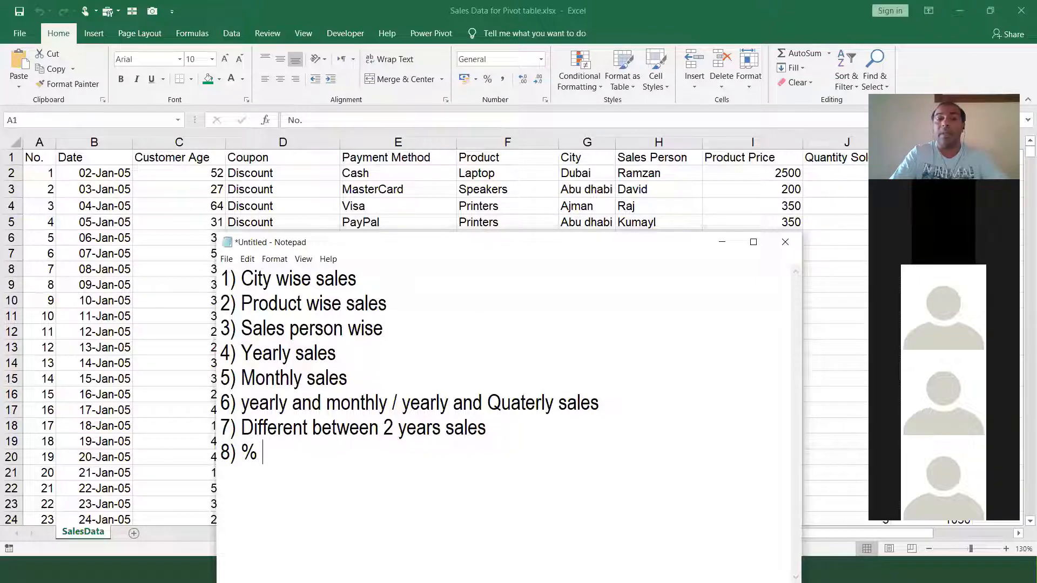
pyautogui.write('contribution of')
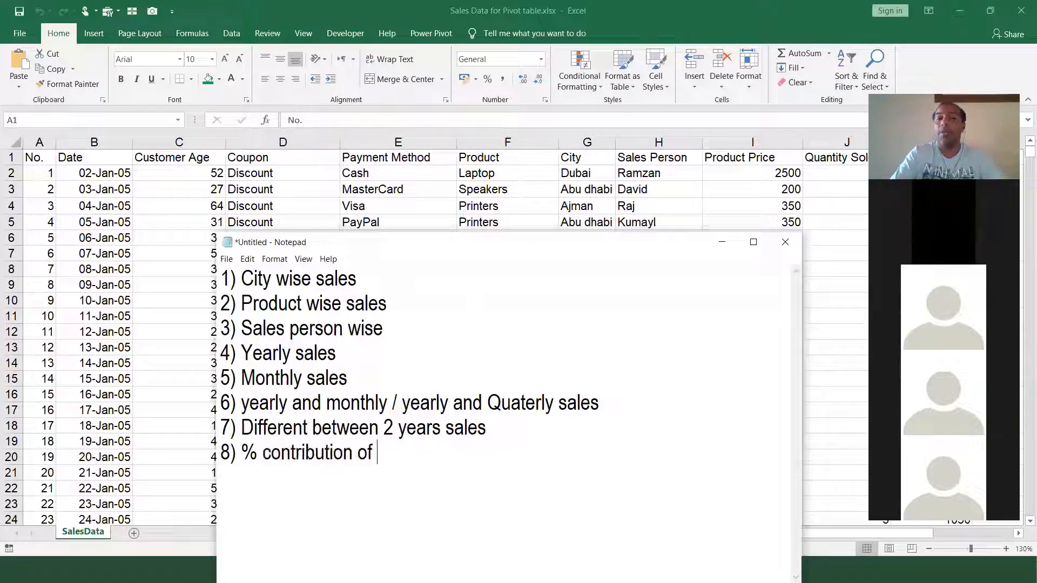
pyautogui.write(' city')
pyautogui.press('BackSpace')
pyautogui.press('BackSpace')
pyautogui.press('BackSpace')
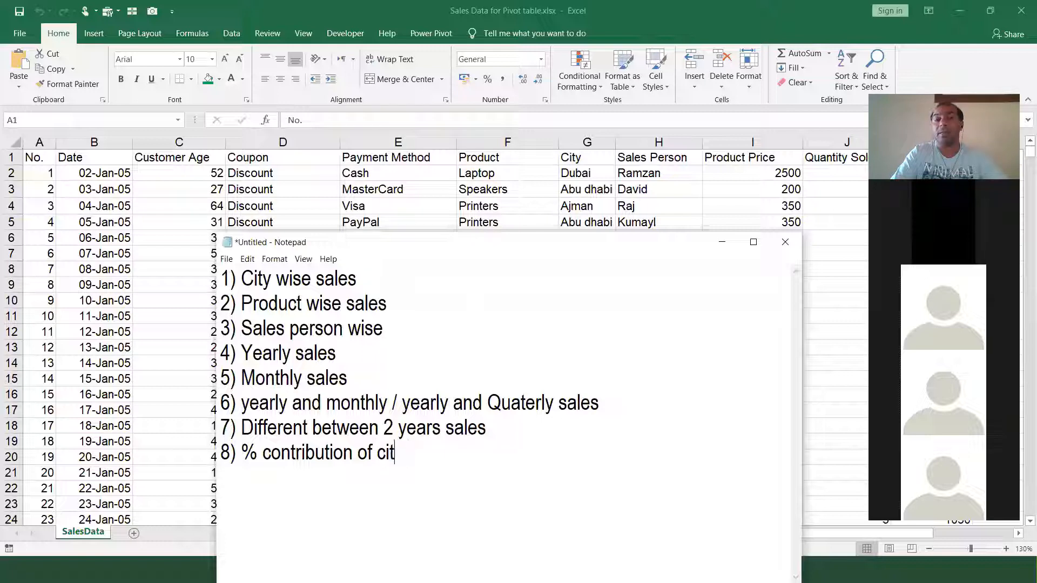
pyautogui.press('BackSpace')
pyautogui.write('each city t')
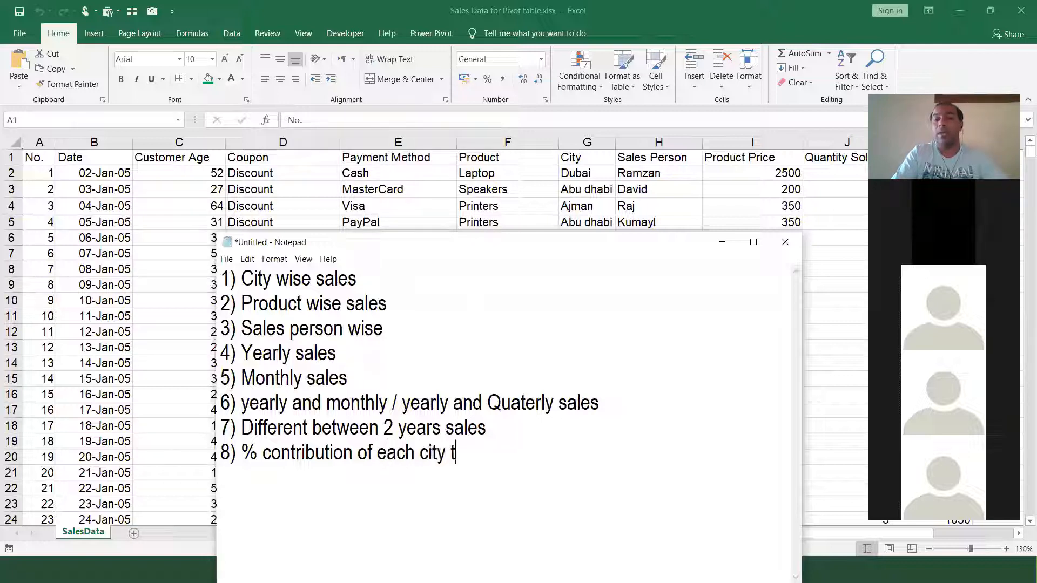
pyautogui.write('owards the prod')
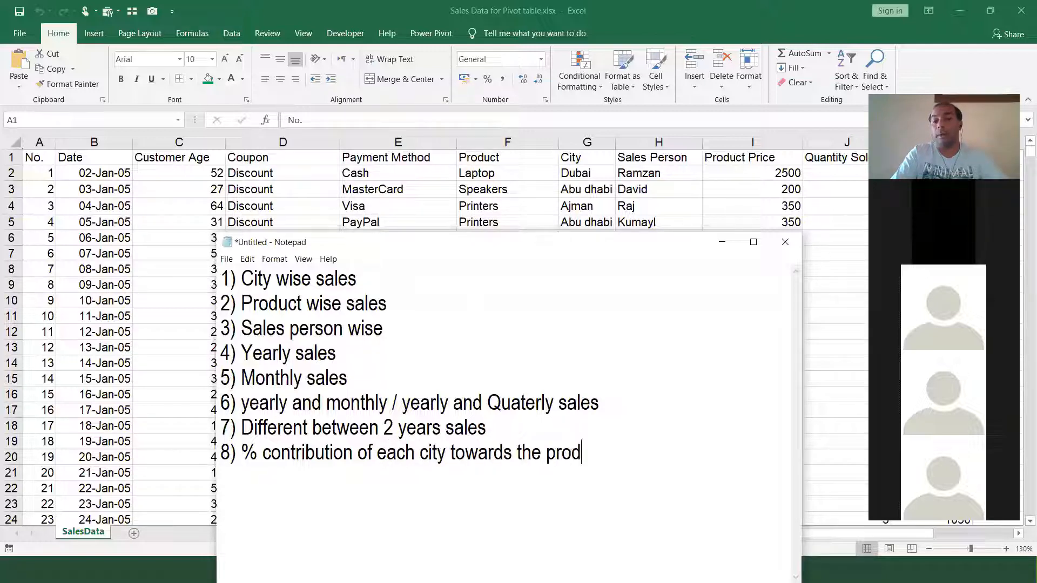
pyautogui.write('uct')
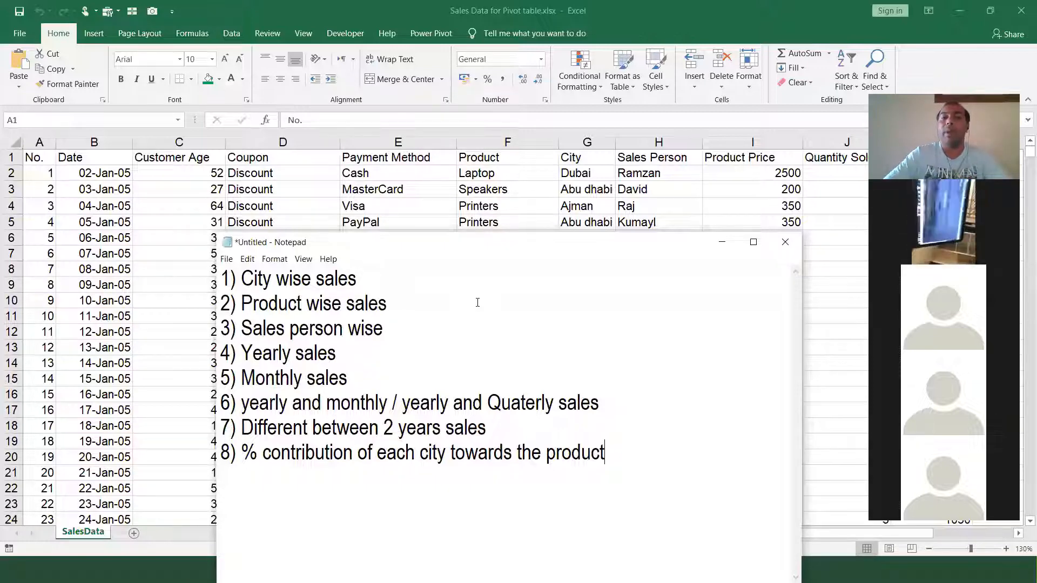
# - Move the Notepad window higher over the sheet and insert the line "Product" above item 1
pyautogui.moveTo(475, 248); pyautogui.dragTo(469, 195)
pyautogui.hotkey('ctrl', 'Left')
pyautogui.hotkey('ctrl', 'Left')
pyautogui.hotkey('ctrl', 'Left')
pyautogui.hotkey('ctrl', 'Left')
pyautogui.hotkey('ctrl', 'Left')
pyautogui.write('Product')
pyautogui.press('Return')
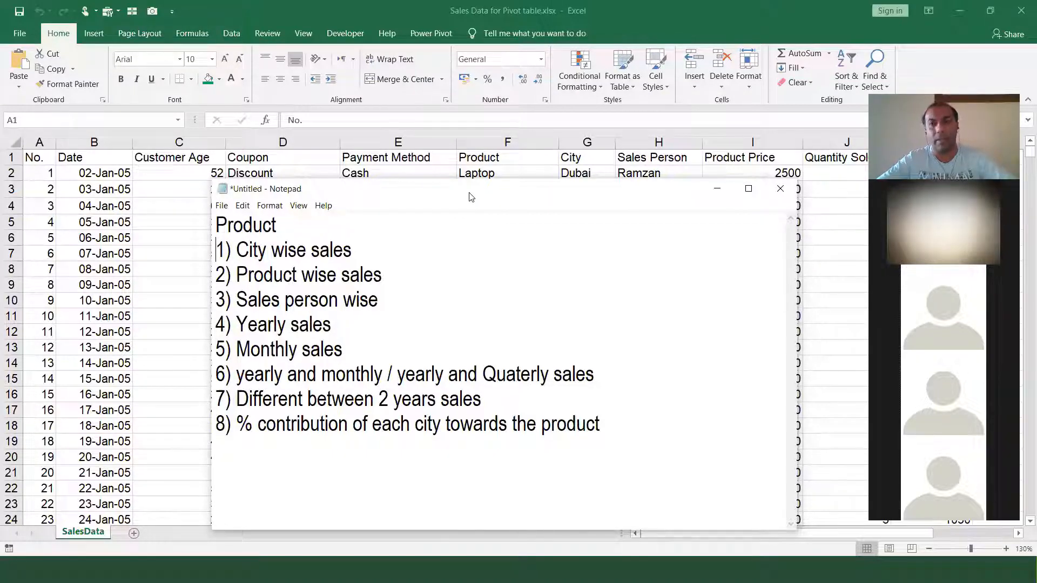
# - Switch to Excel and look over the payment method, product and city columns of the sales data
pyautogui.click(184, 219)
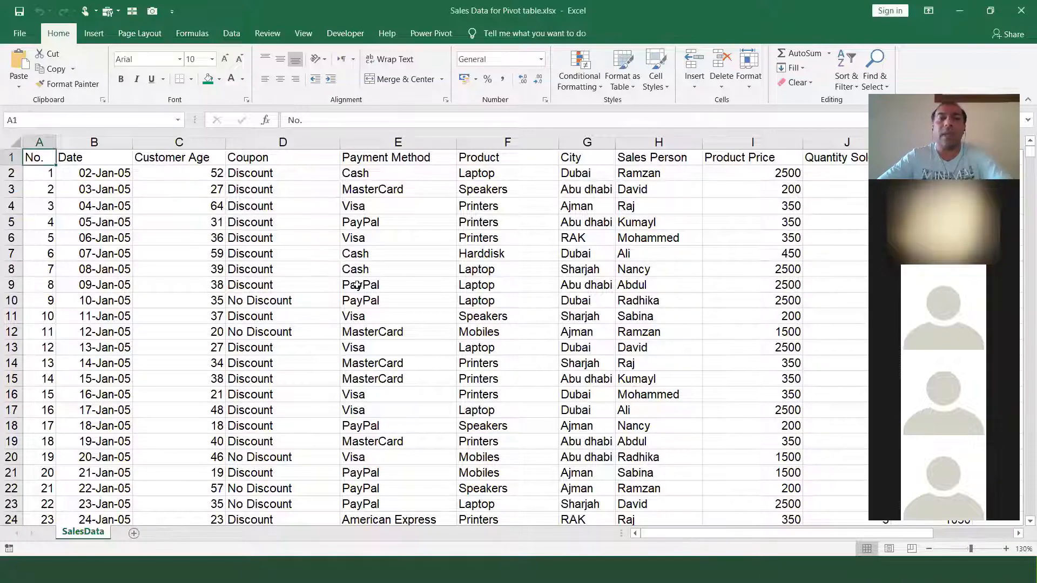
pyautogui.click(357, 285)
pyautogui.click(600, 331)
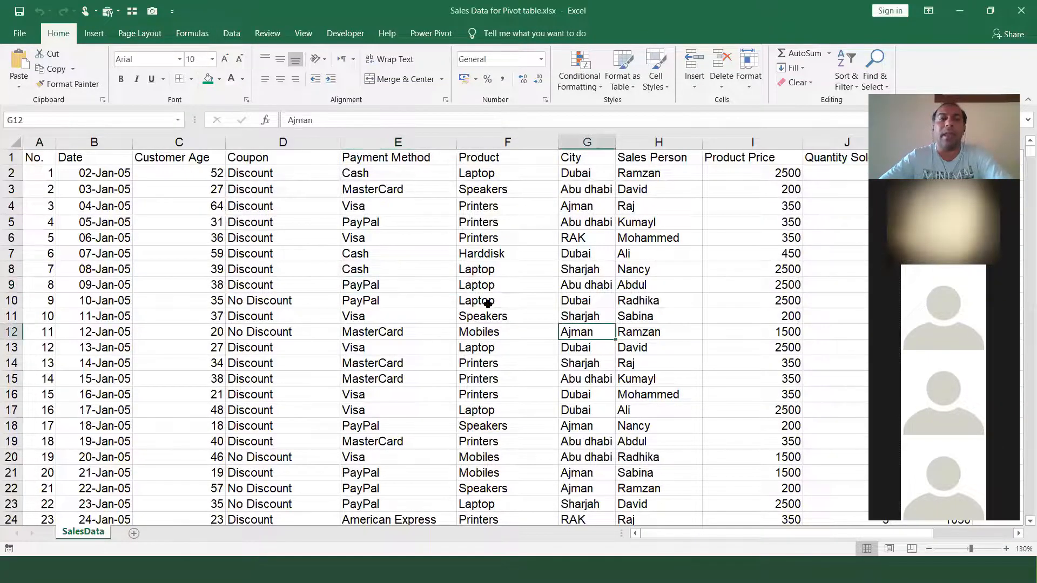
pyautogui.click(394, 275)
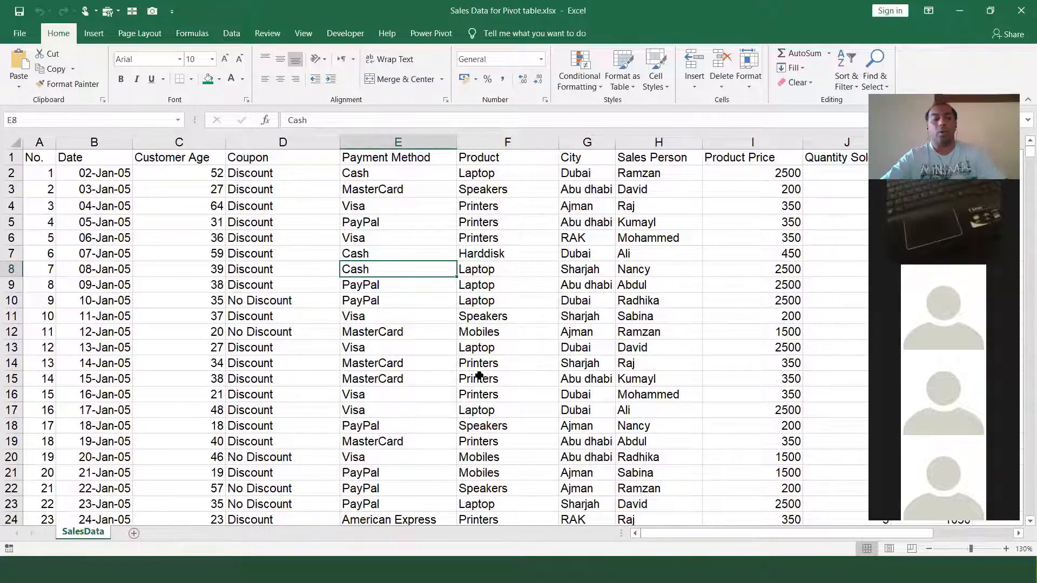
# - Switch back to Notepad and add several blank lines below item 8, leaving the cursor one empty line beneath the list
pyautogui.hotkey('alt', 'Tab')
pyautogui.press('Down')
pyautogui.press('Down')
pyautogui.press('Down')
pyautogui.press('Down')
pyautogui.press('Down')
pyautogui.press('Down')
pyautogui.press('Down')
pyautogui.press('Return')
pyautogui.press('Return')
pyautogui.press('Return')
pyautogui.press('Return')
pyautogui.press('Return')
pyautogui.press('Up')
pyautogui.press('Up')
pyautogui.press('Up')
pyautogui.press('Up')
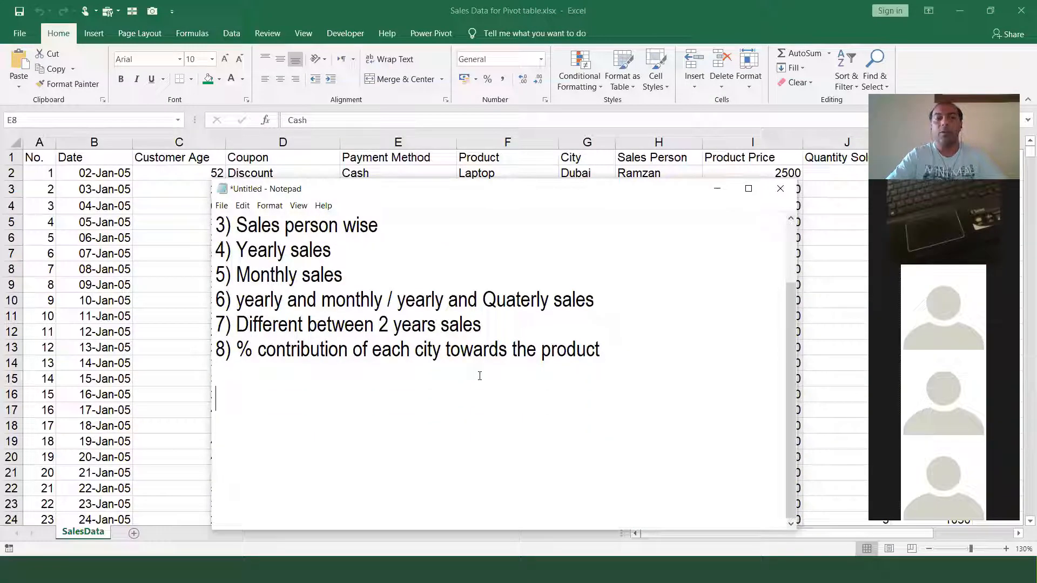
# - Write the heading "Steps" with "1) Convert your Raw data into Dynamic Table" beneath it
pyautogui.write('Steps')
pyautogui.press('Return')
pyautogui.write('1) Convert yo')
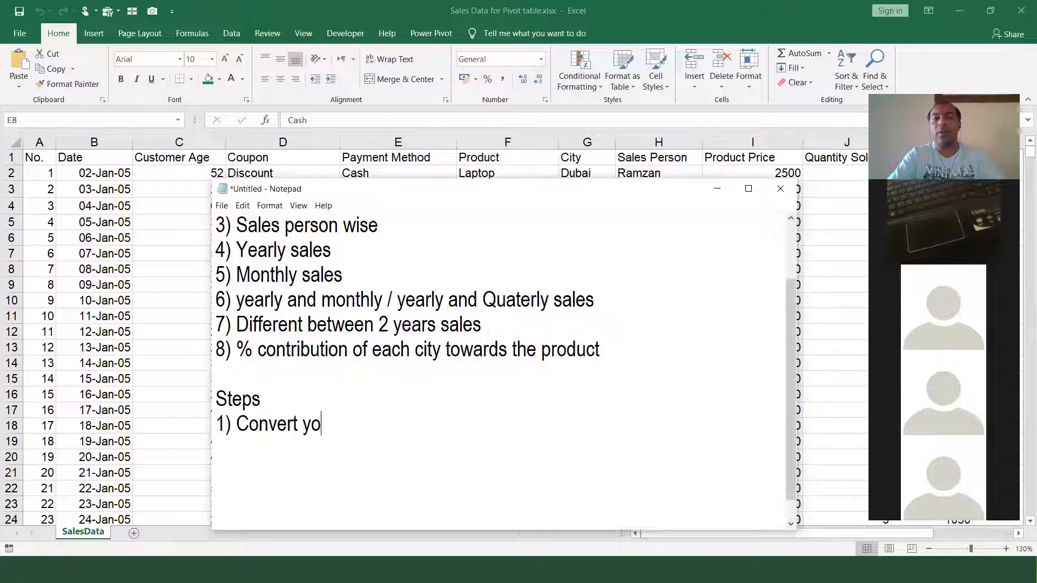
pyautogui.write('ur Raw da')
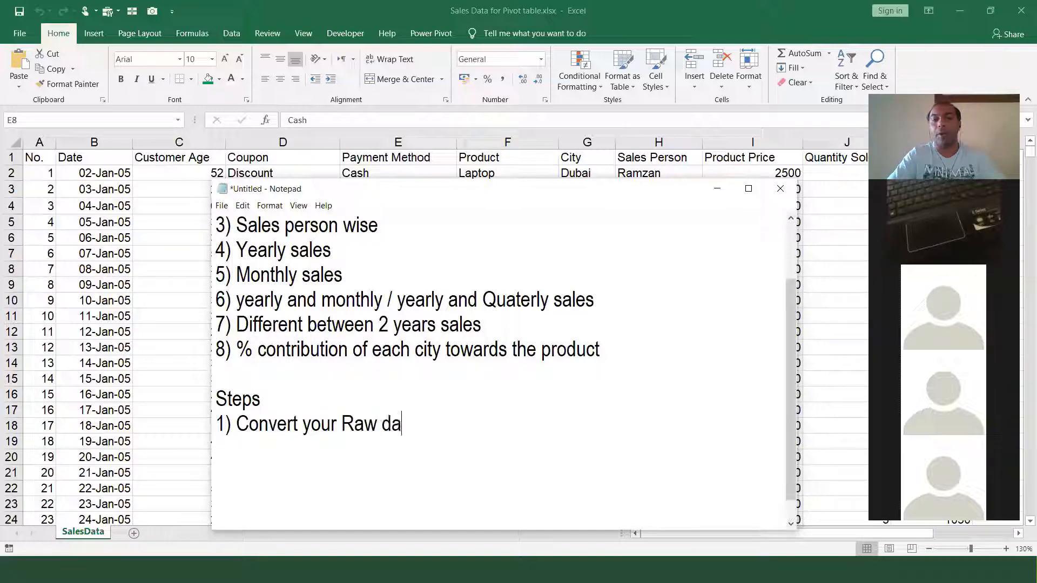
pyautogui.write('ta into Dynamic Table')
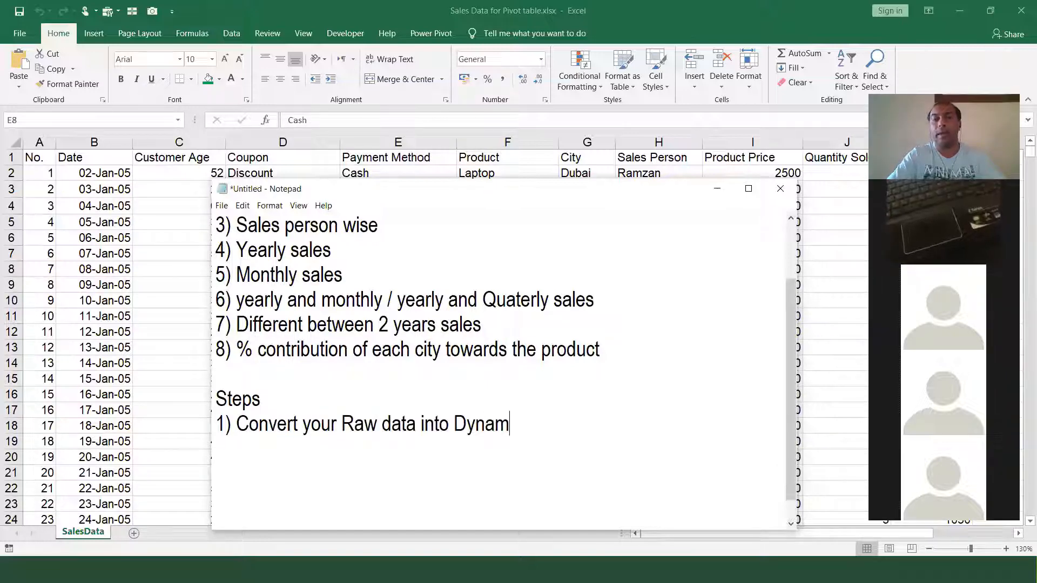
pyautogui.press('Return')
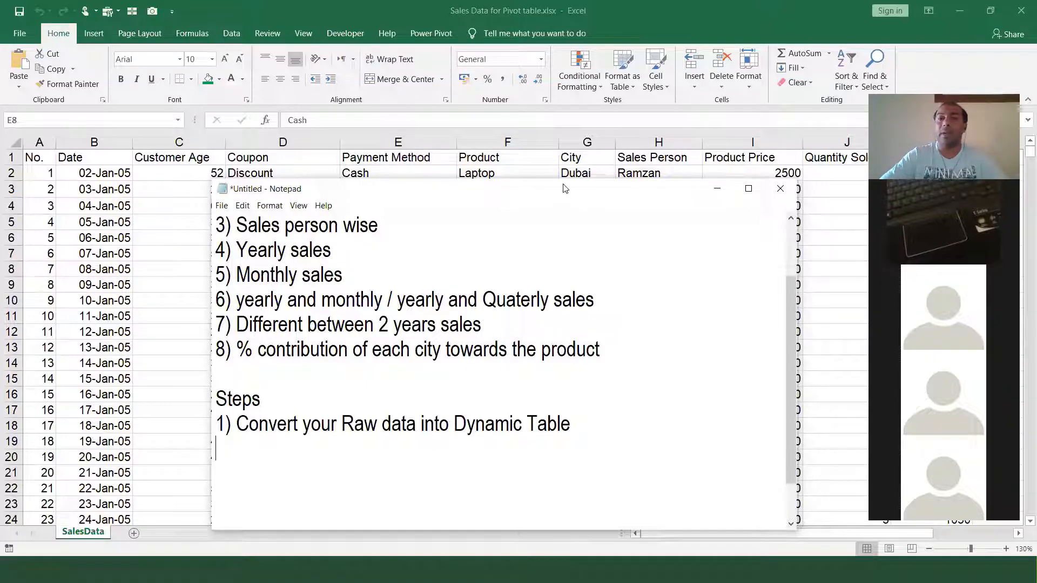
# - Move the Notepad window further up, start line "2)" and append "--> Ctrl T" to step 1
pyautogui.moveTo(562, 185); pyautogui.dragTo(566, 111)
pyautogui.write('2)')
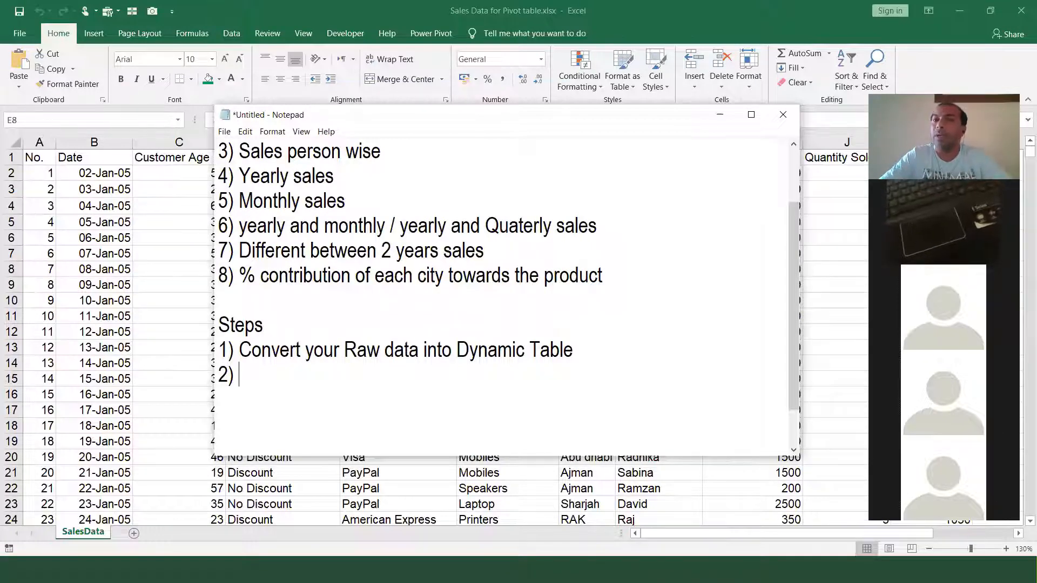
pyautogui.press('Left')
pyautogui.press('Left')
pyautogui.press('Left')
pyautogui.press('Left')
pyautogui.write('-')
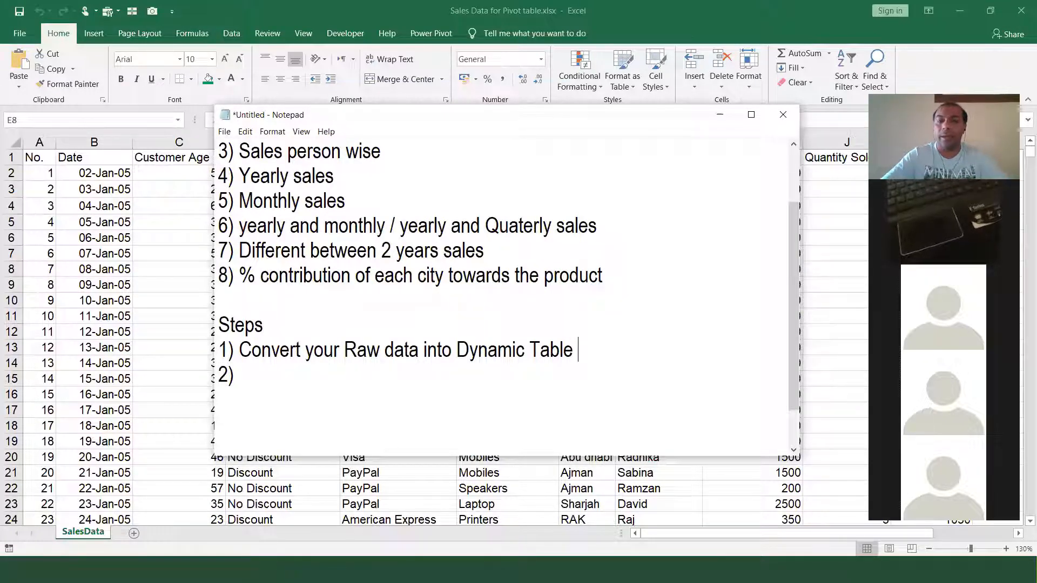
pyautogui.write('-> Cl')
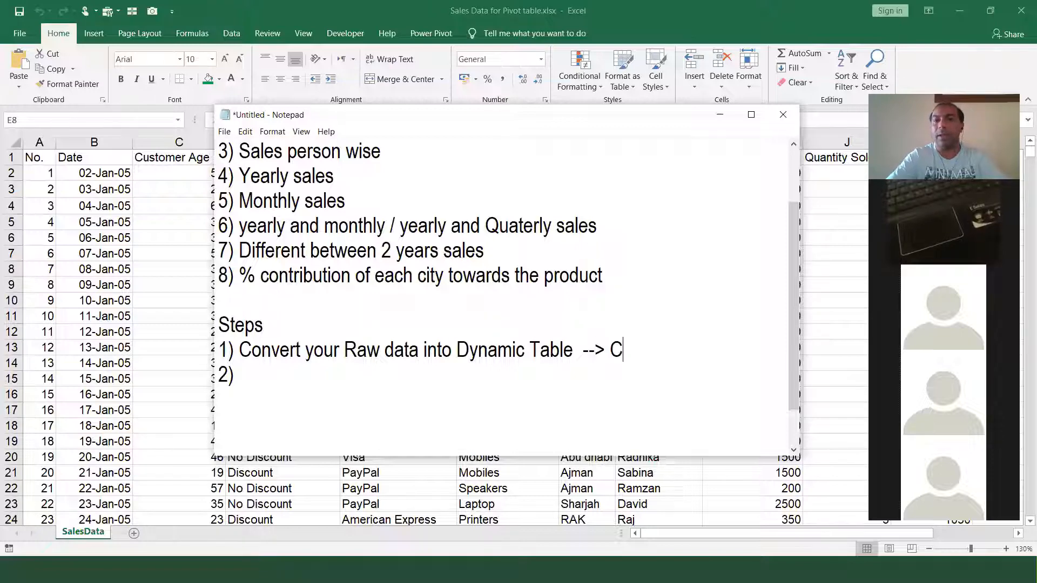
pyautogui.press('BackSpace')
pyautogui.write('r')
pyautogui.press('BackSpace')
pyautogui.write('trl T')
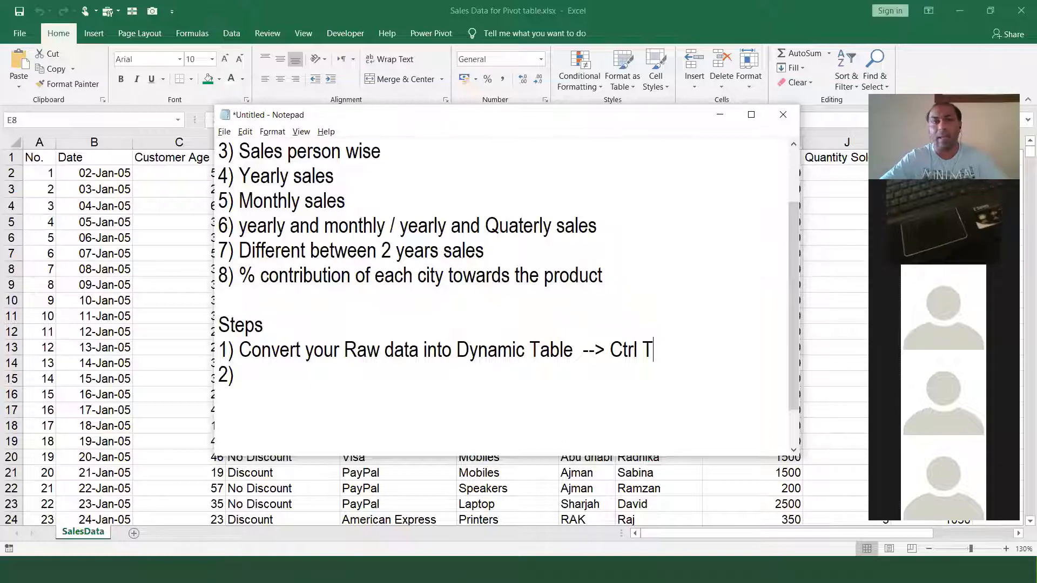
# - Switch to Excel and convert the sales data range A1:K5325 into a table with headers
pyautogui.hotkey('alt', 'Tab')
pyautogui.click(531, 274)
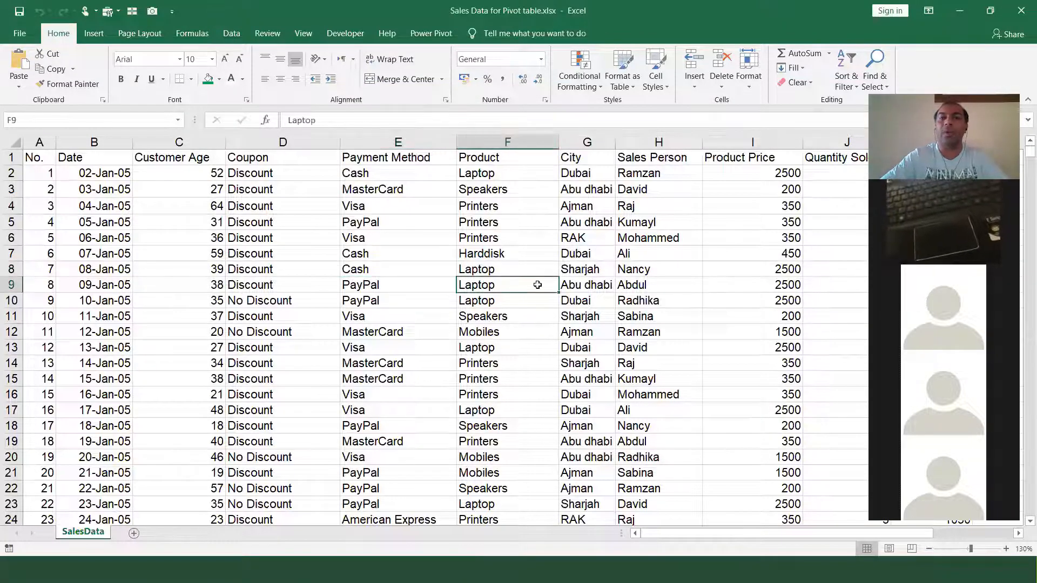
pyautogui.click(393, 268)
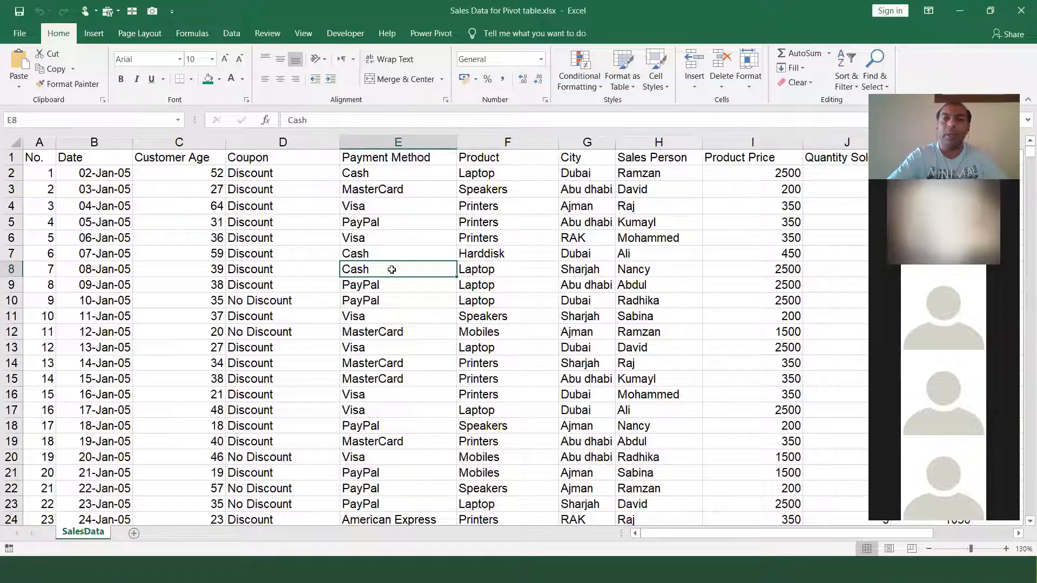
pyautogui.hotkey('ctrl', 't')
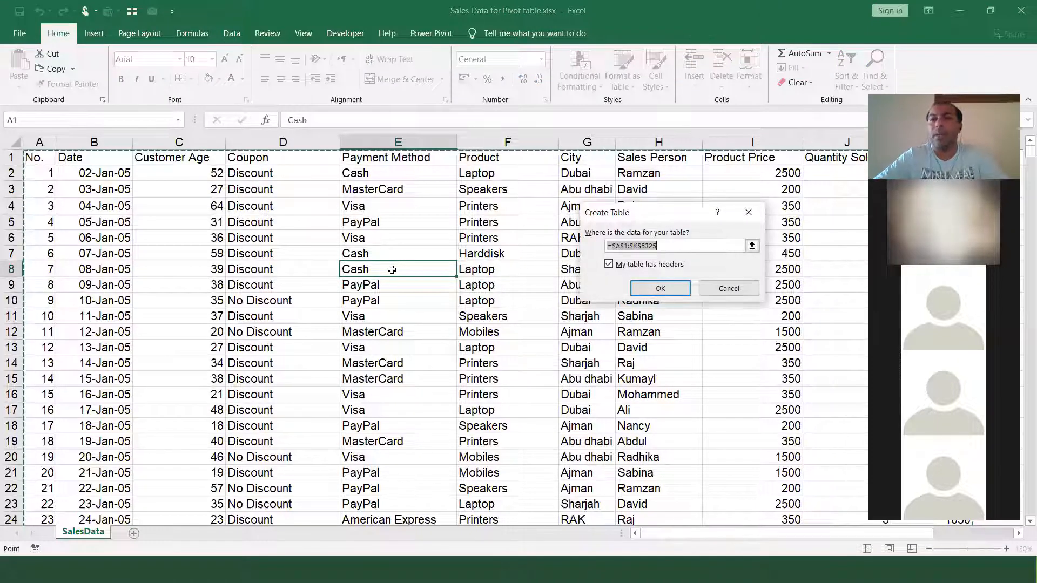
pyautogui.click(669, 293)
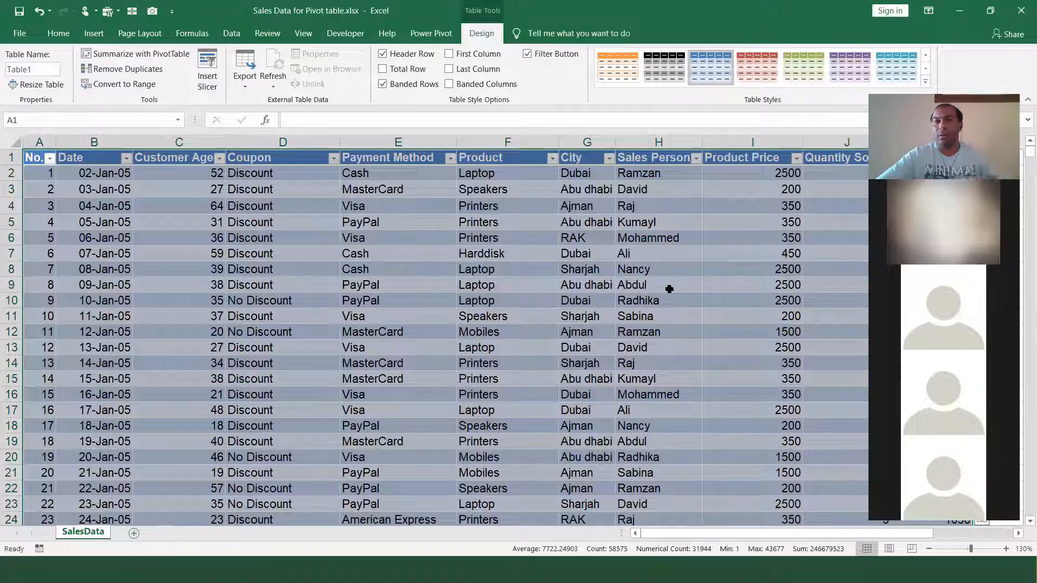
pyautogui.click(492, 279)
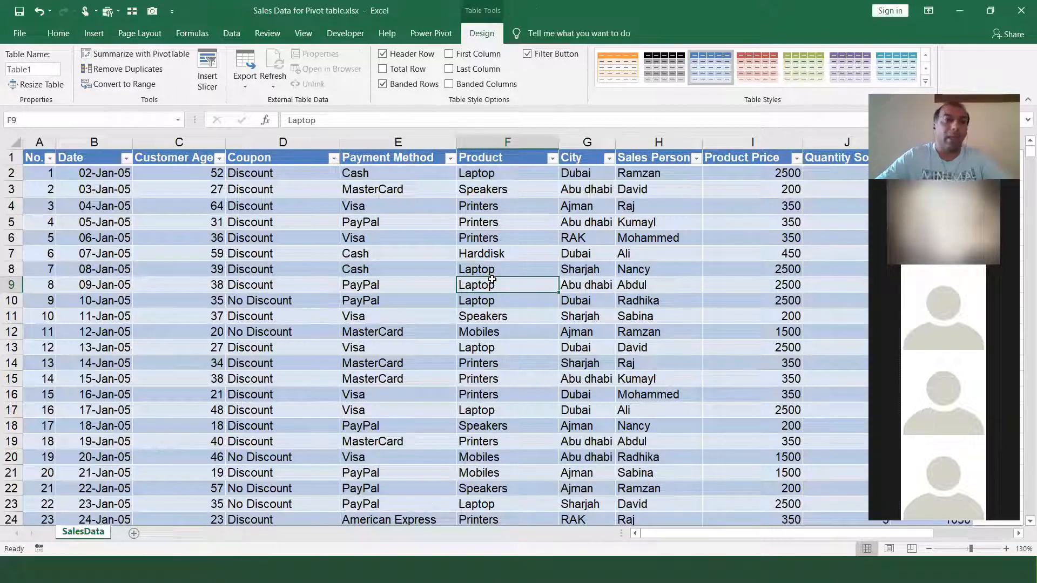
pyautogui.press('Home')
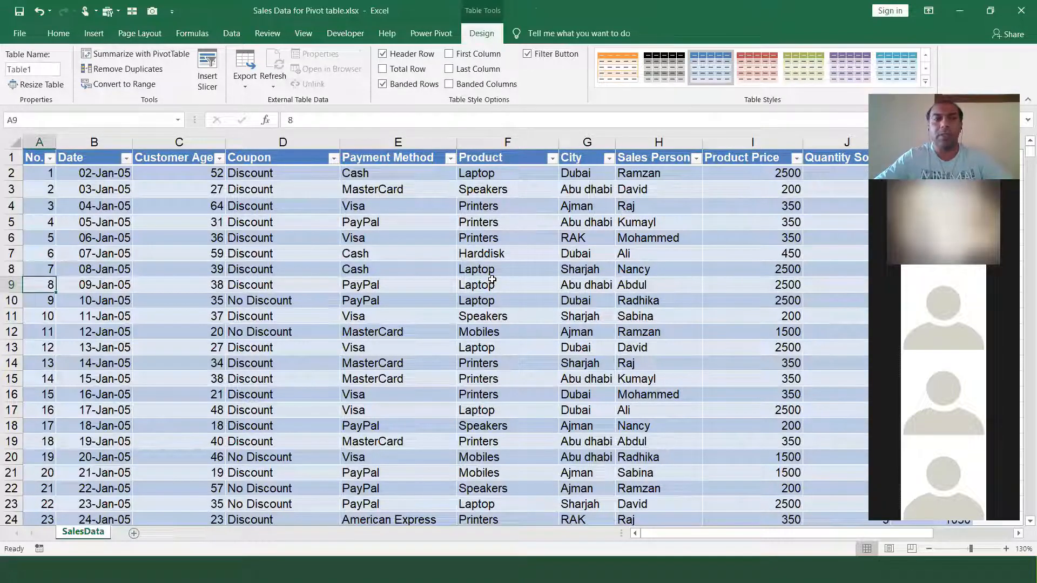
# - Go to the end of the sales table and select the empty rows 5326 to 5331 below it
pyautogui.hotkey('ctrl', 'Down')
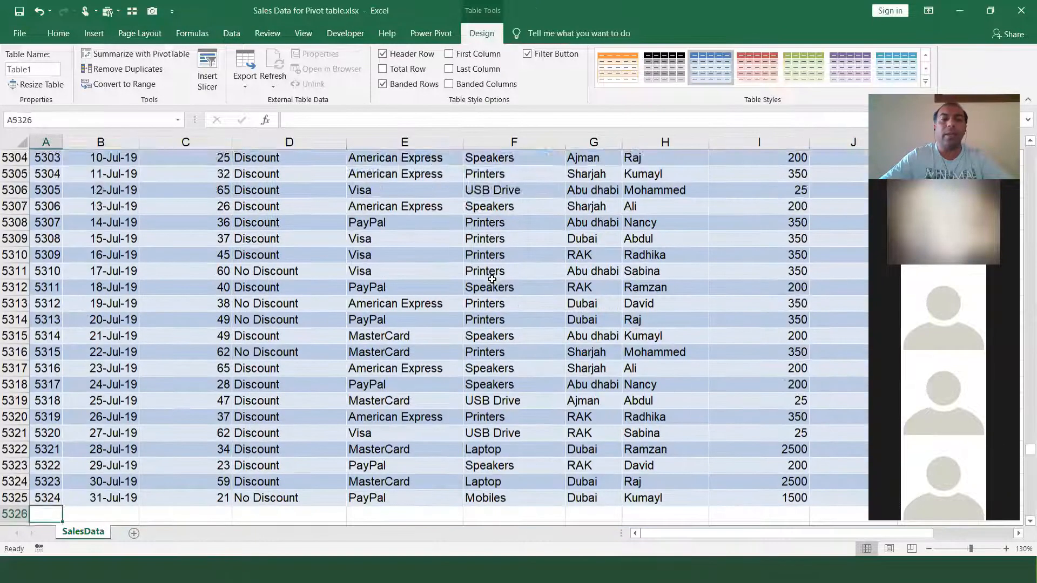
pyautogui.press('Down')
pyautogui.press('Down')
pyautogui.press('Down')
pyautogui.press('Up')
pyautogui.press('Up')
pyautogui.press('Up')
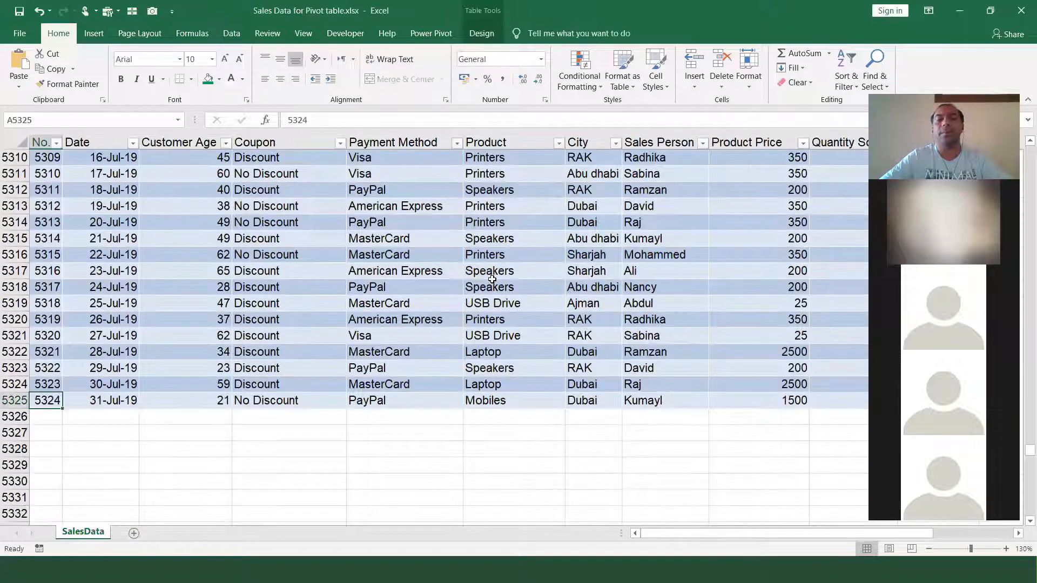
pyautogui.hotkey('shift', 'space')
pyautogui.press('Down')
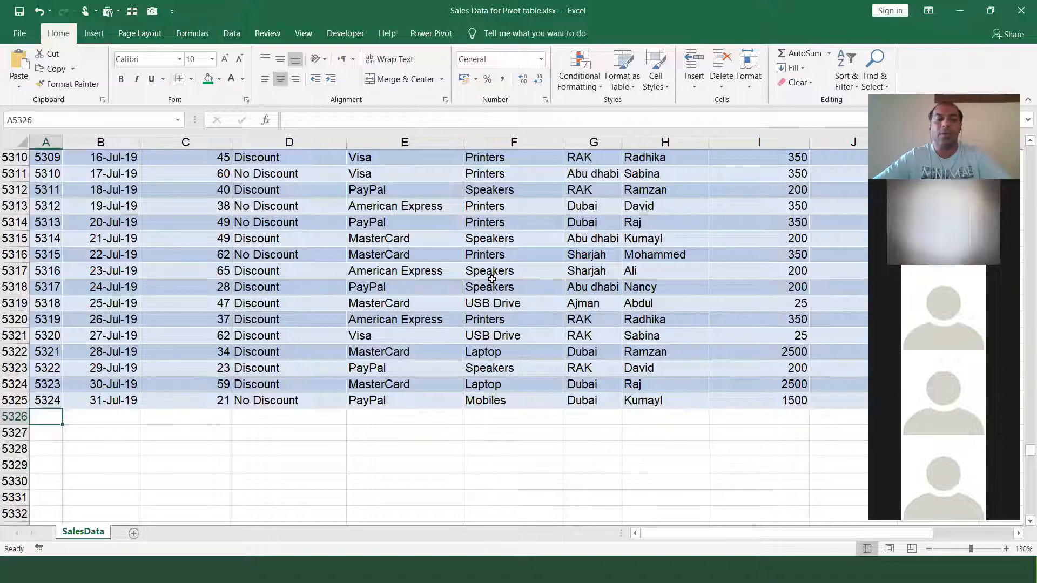
pyautogui.hotkey('shift', 'space')
pyautogui.hotkey('shift', 'Down')
pyautogui.hotkey('shift', 'Down')
pyautogui.hotkey('shift', 'Down')
pyautogui.hotkey('shift', 'Down')
pyautogui.hotkey('shift', 'Down')
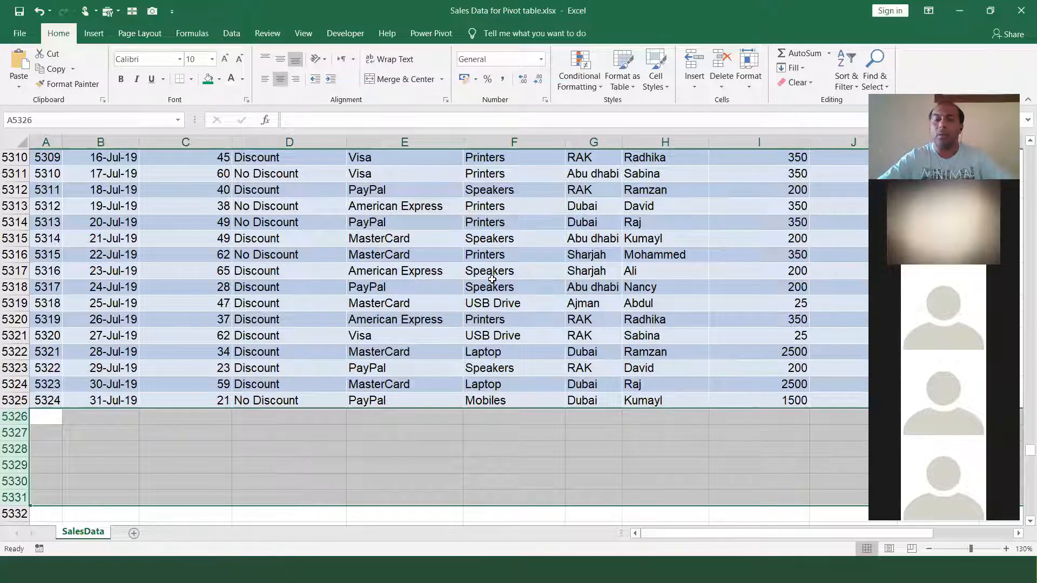
# - Undo the table conversion and convert the sales data range into a table with headers again
pyautogui.hotkey('ctrl', 'z')
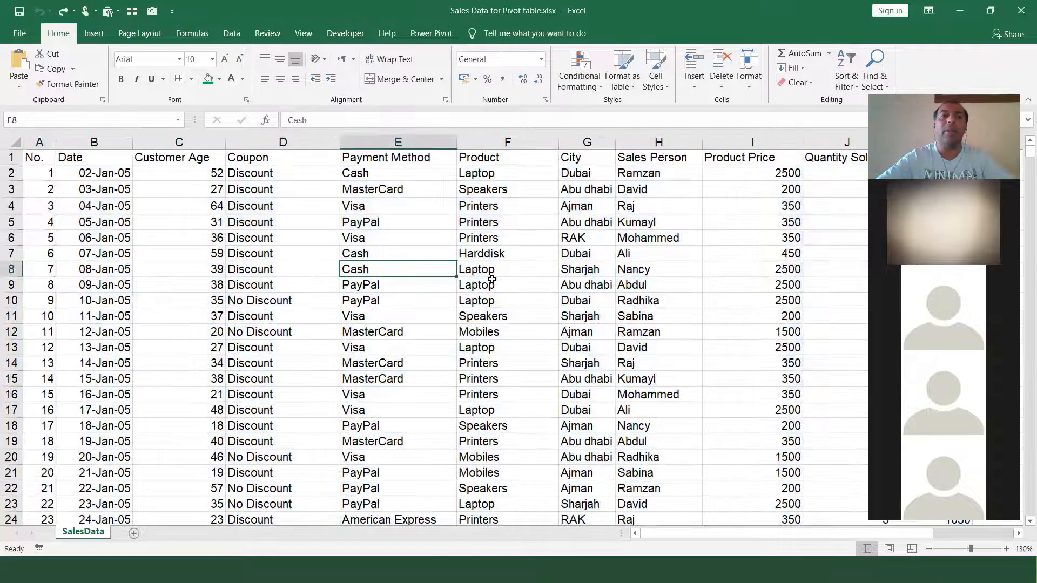
pyautogui.click(94, 33)
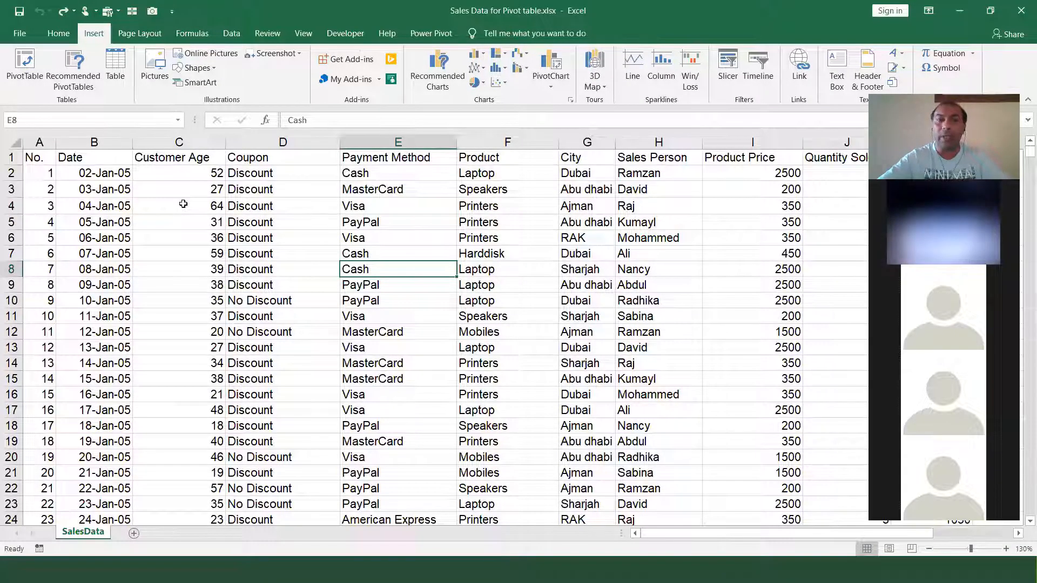
pyautogui.hotkey('ctrl', 't')
pyautogui.press('Return')
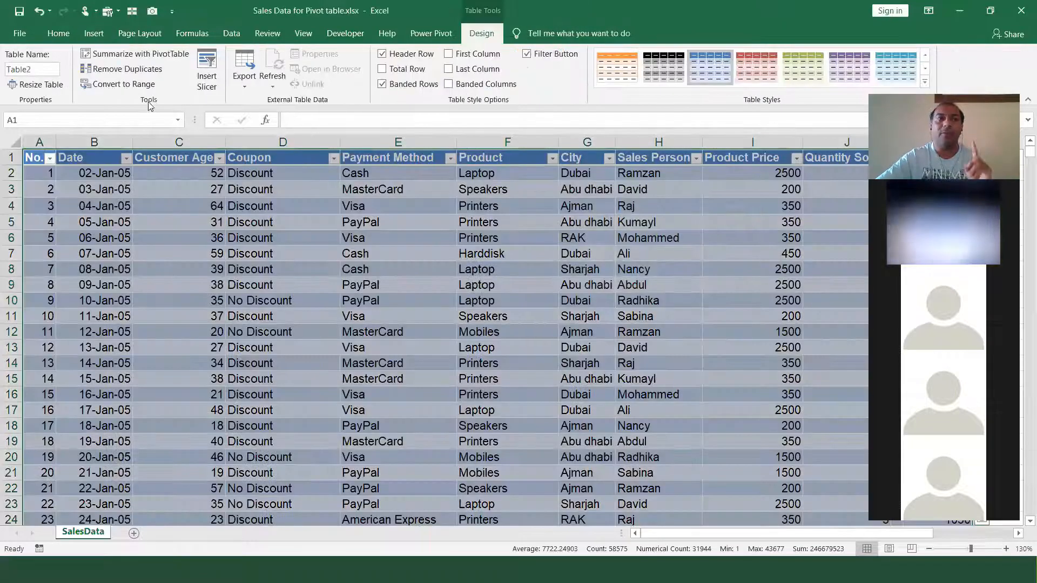
# - Create a pivot table from the sales table on a new worksheet
pyautogui.click(94, 33)
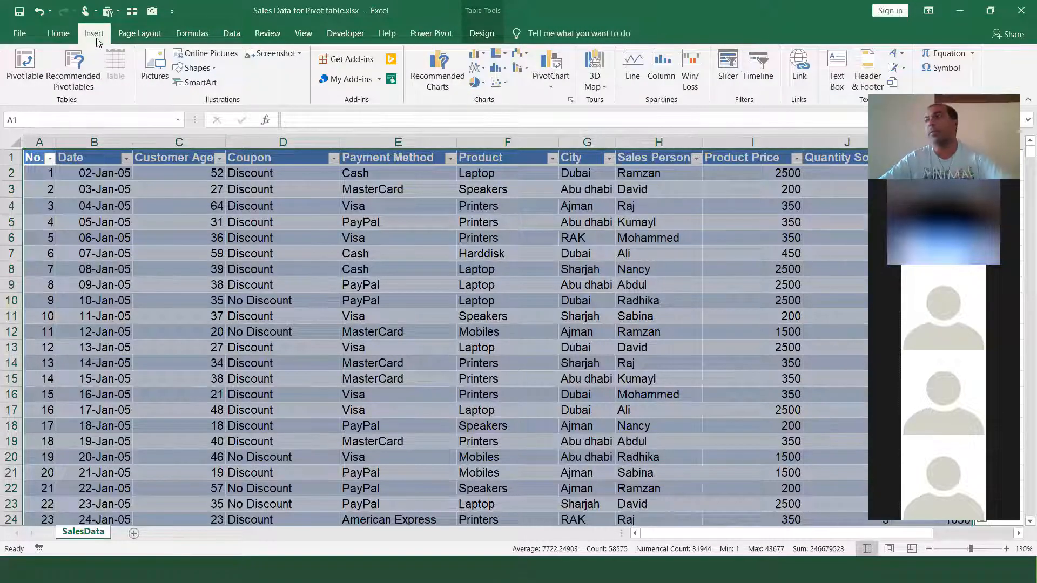
pyautogui.click(29, 64)
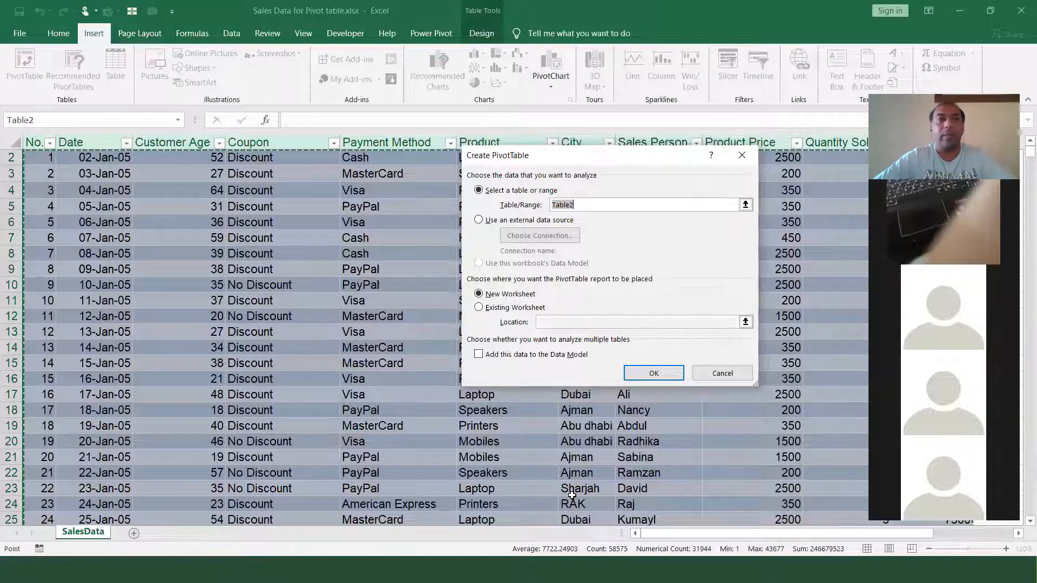
pyautogui.press('Escape')
pyautogui.click(25, 68)
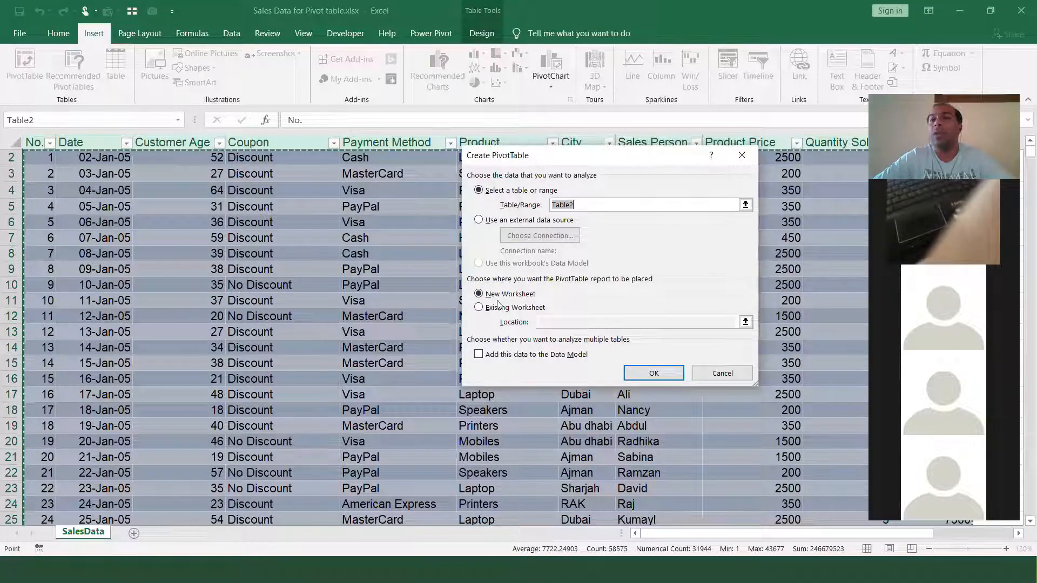
pyautogui.click(653, 372)
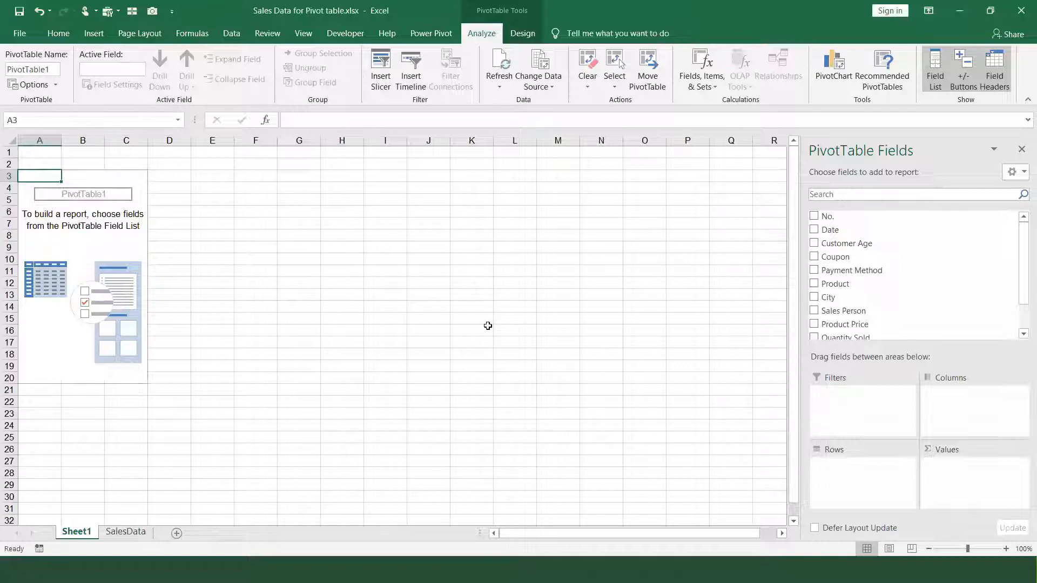
# - Examine the pivot table's list of available fields and compare it with the column headers on the SalesData sheet
pyautogui.click(69, 211)
pyautogui.click(1006, 549)
pyautogui.click(1006, 549)
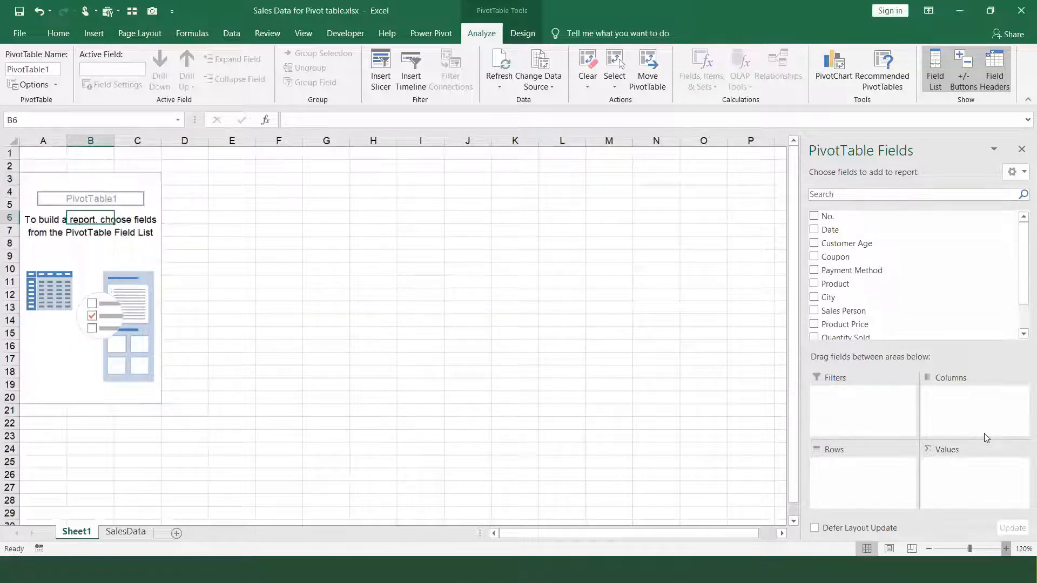
pyautogui.click(1006, 549)
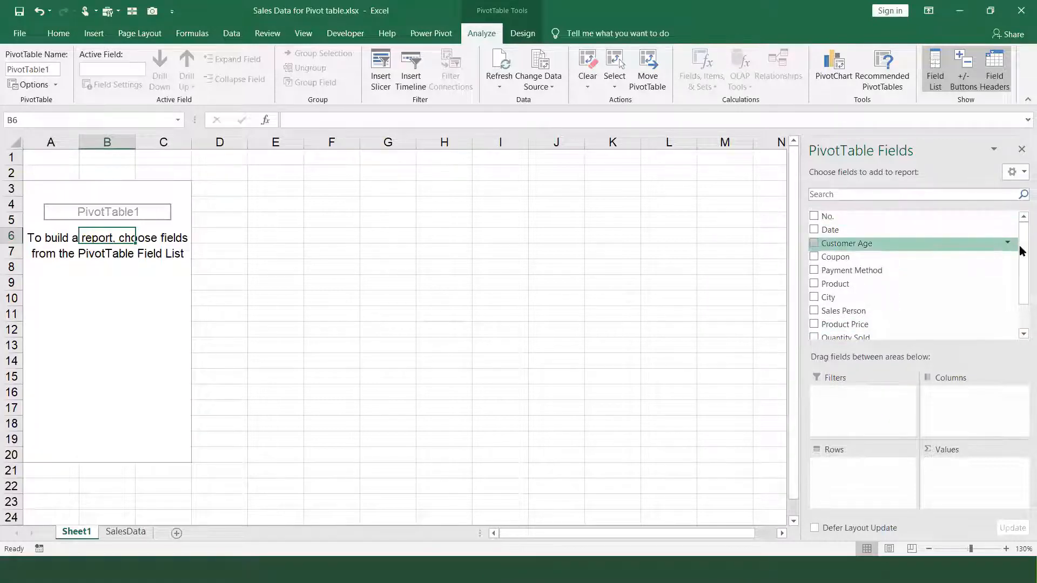
pyautogui.scroll(-1, 1022, 291)
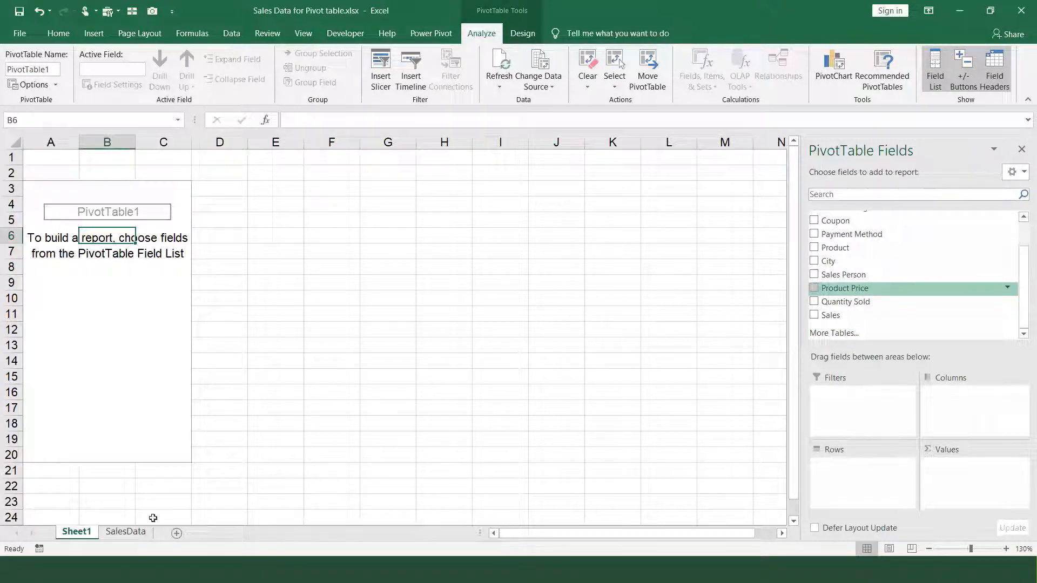
pyautogui.hotkey('ctrl', 'pagedown')
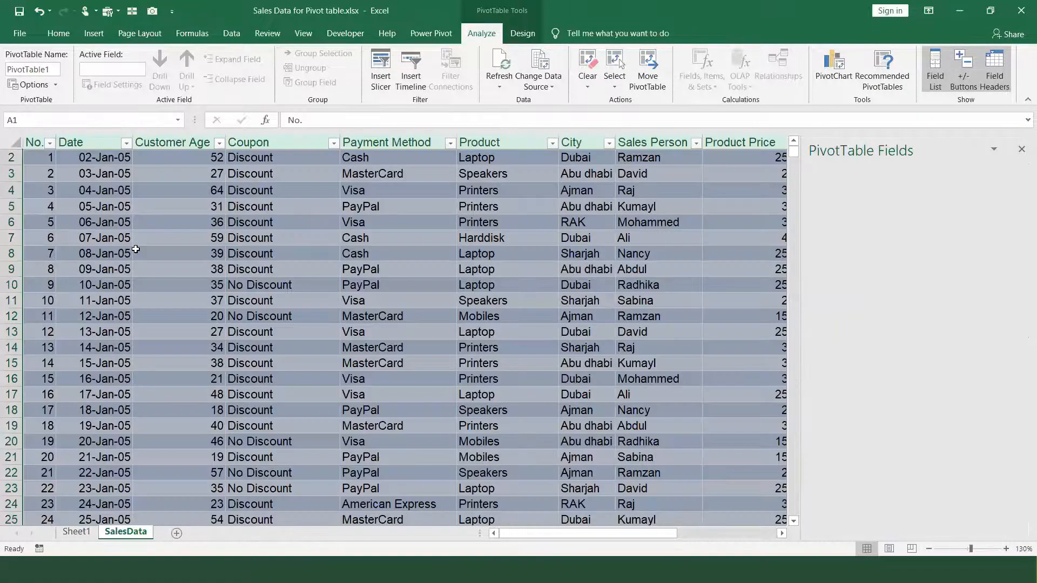
pyautogui.click(135, 249)
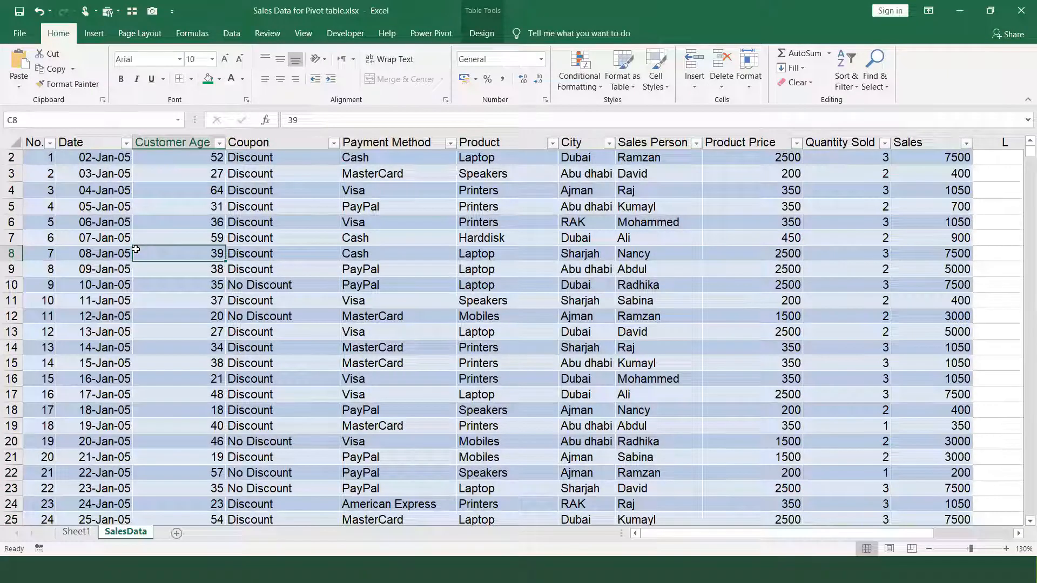
pyautogui.hotkey('ctrl', 'Home')
pyautogui.hotkey('shift', 'Right')
pyautogui.hotkey('shift', 'Right')
pyautogui.hotkey('shift', 'Right')
pyautogui.hotkey('shift', 'Right')
pyautogui.hotkey('shift', 'Right')
pyautogui.hotkey('shift', 'Right')
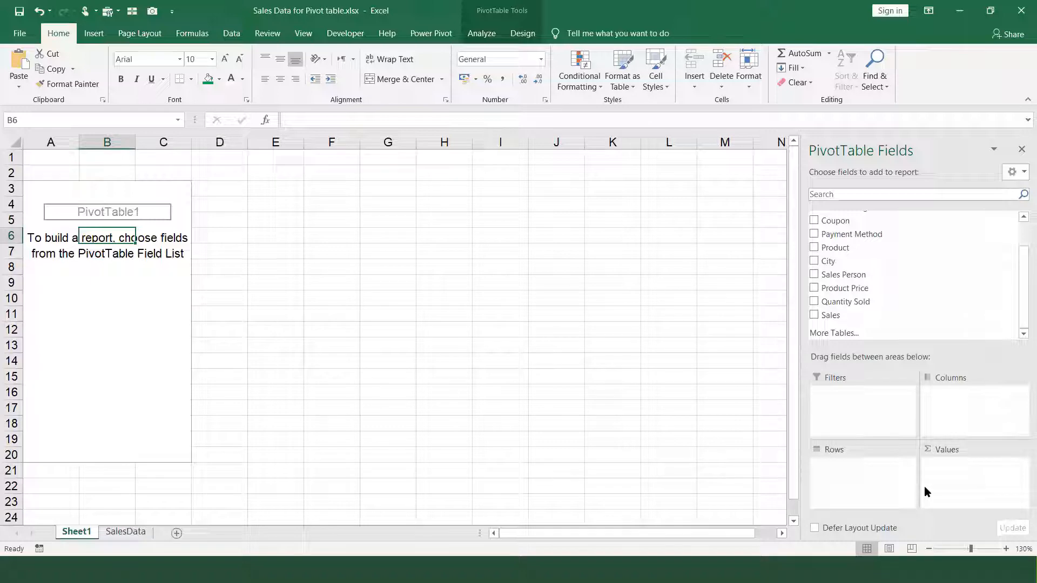
# - Switch to the Notepad plan and highlight the line "1) City wise sales"
pyautogui.hotkey('alt', 'Tab')
pyautogui.press('Up')
pyautogui.press('Up')
pyautogui.press('Up')
pyautogui.press('Up')
pyautogui.press('Up')
pyautogui.press('Up')
pyautogui.press('Up')
pyautogui.press('Up')
pyautogui.press('Up')
pyautogui.press('Up')
pyautogui.press('Up')
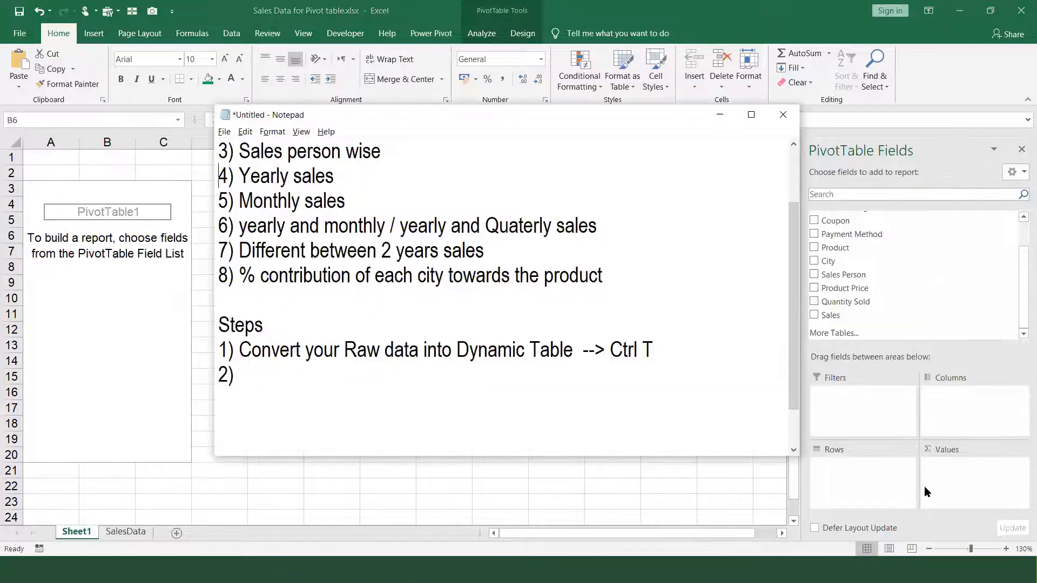
pyautogui.press('Down')
pyautogui.hotkey('shift', 'End')
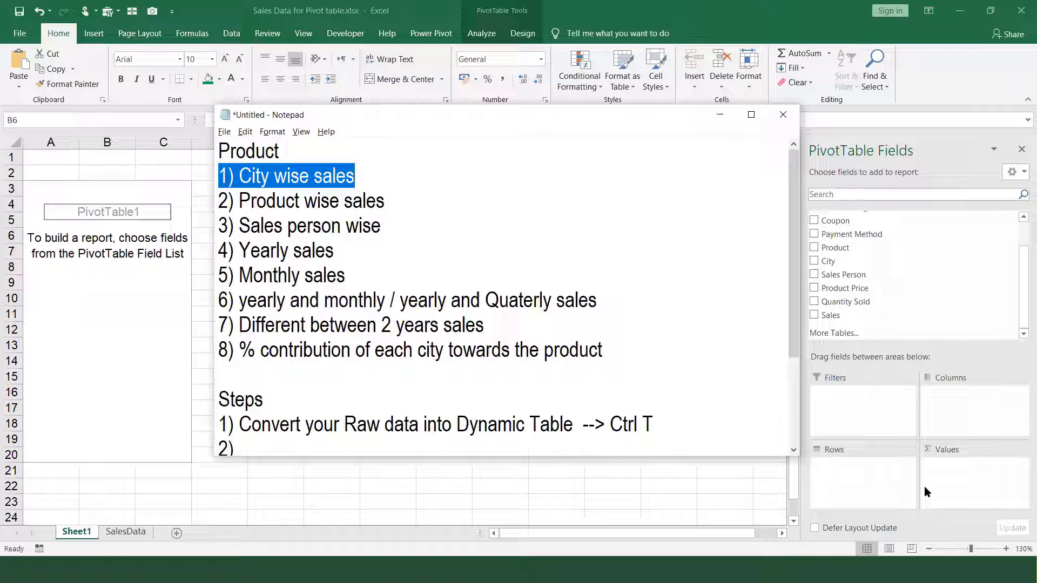
# - Switch back to Excel and add the City field to the pivot table's rows
pyautogui.hotkey('alt', 'Tab')
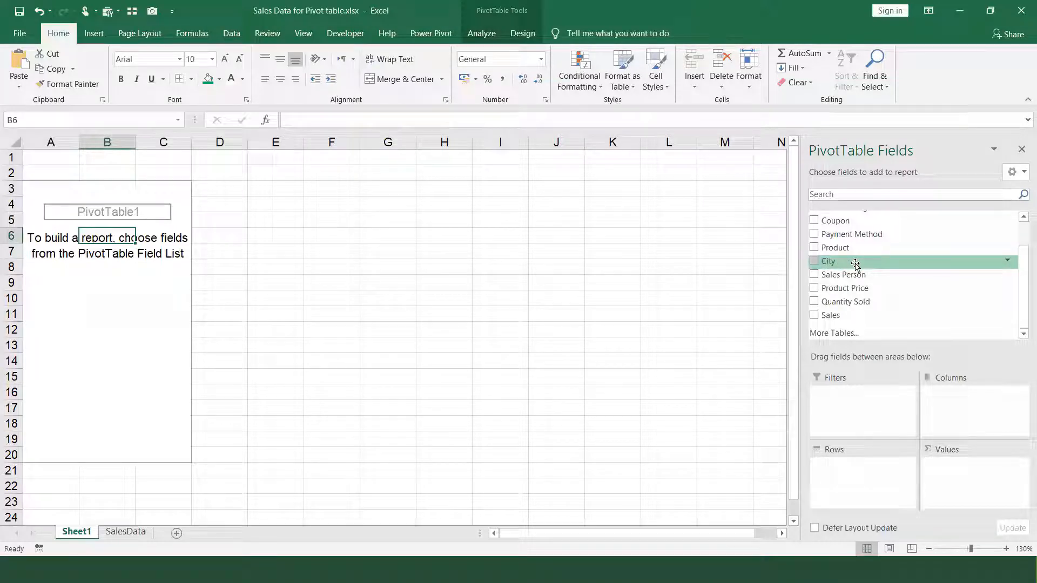
pyautogui.moveTo(855, 265); pyautogui.dragTo(860, 471)
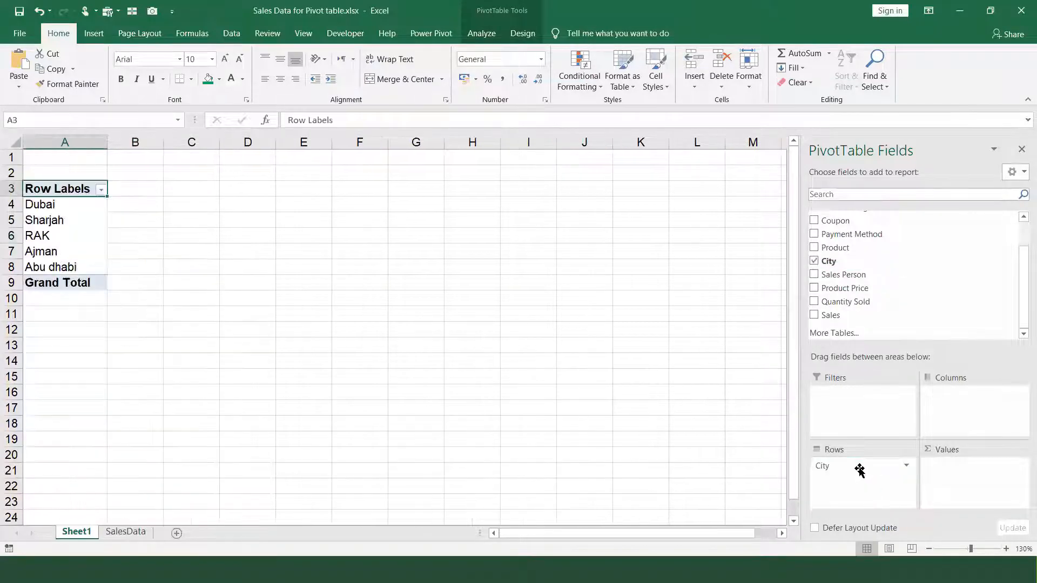
pyautogui.click(1005, 549)
pyautogui.click(1006, 549)
pyautogui.click(1006, 548)
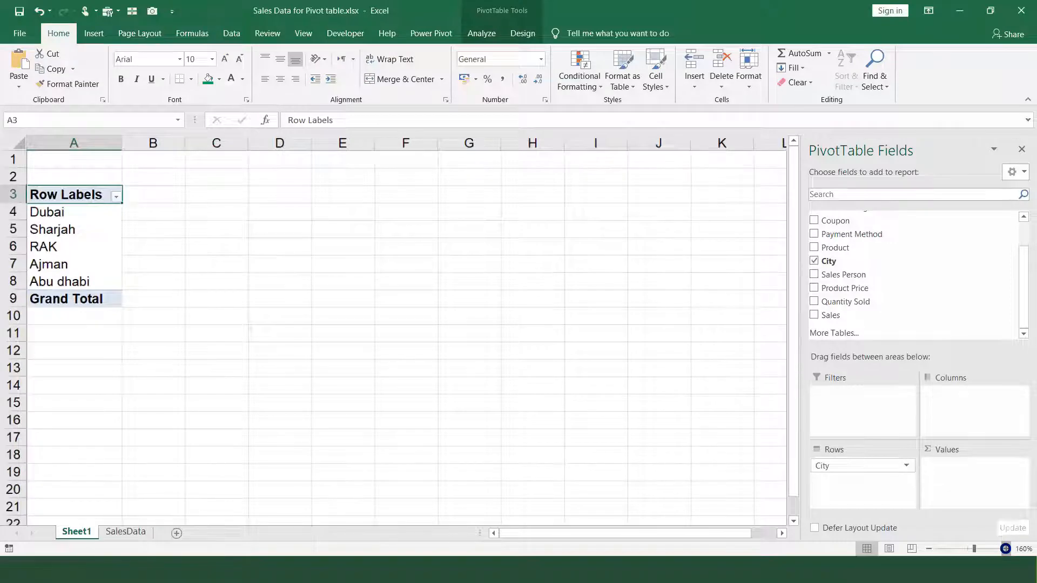
pyautogui.click(1006, 549)
pyautogui.click(1005, 549)
pyautogui.press('Down')
pyautogui.press('Down')
pyautogui.press('Down')
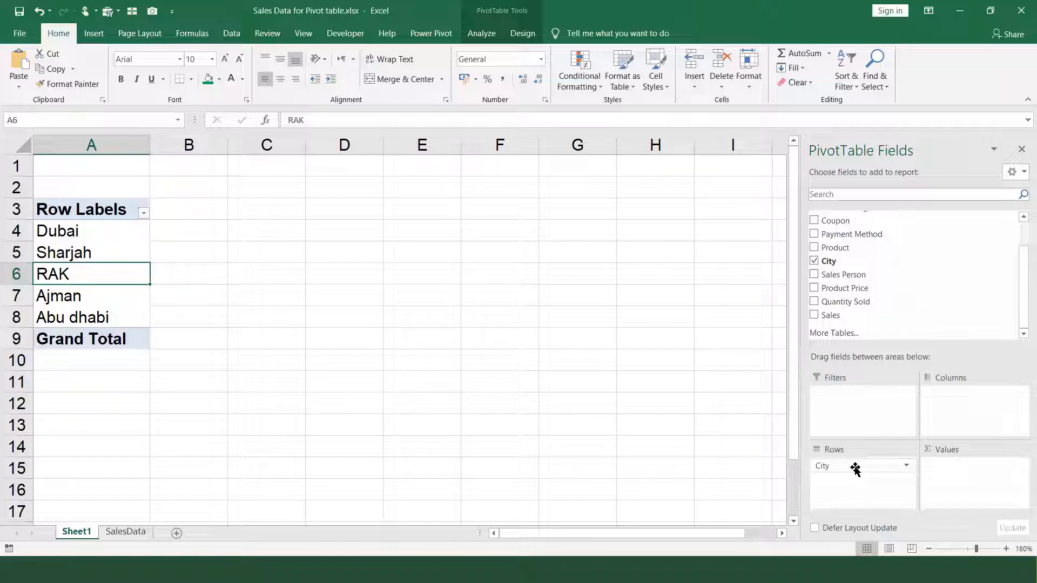
# - Move the City field to the pivot columns and back to the rows, and add the sum of Sales as values
pyautogui.moveTo(855, 470); pyautogui.dragTo(935, 408)
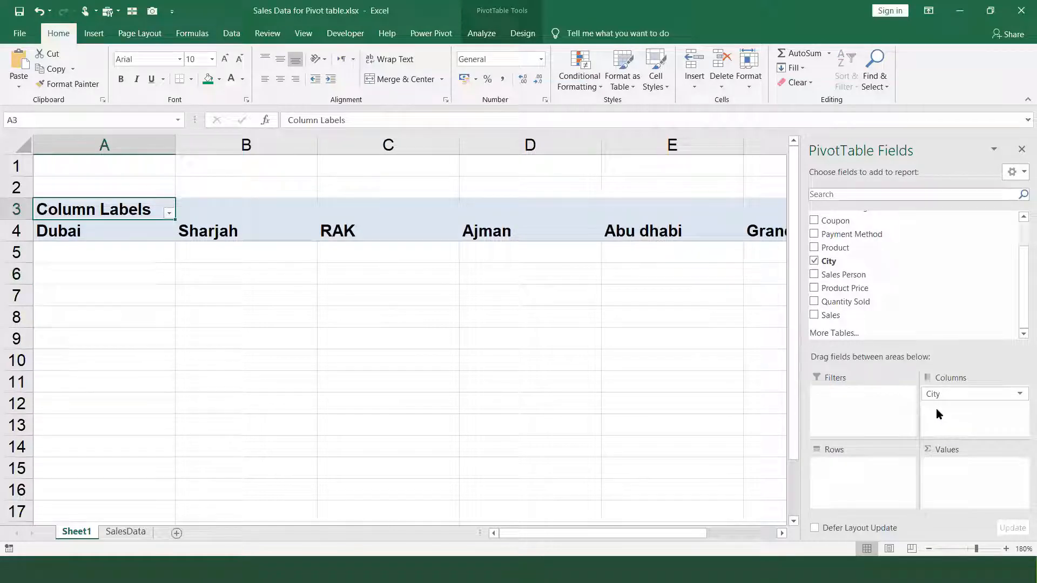
pyautogui.moveTo(940, 396); pyautogui.dragTo(859, 465)
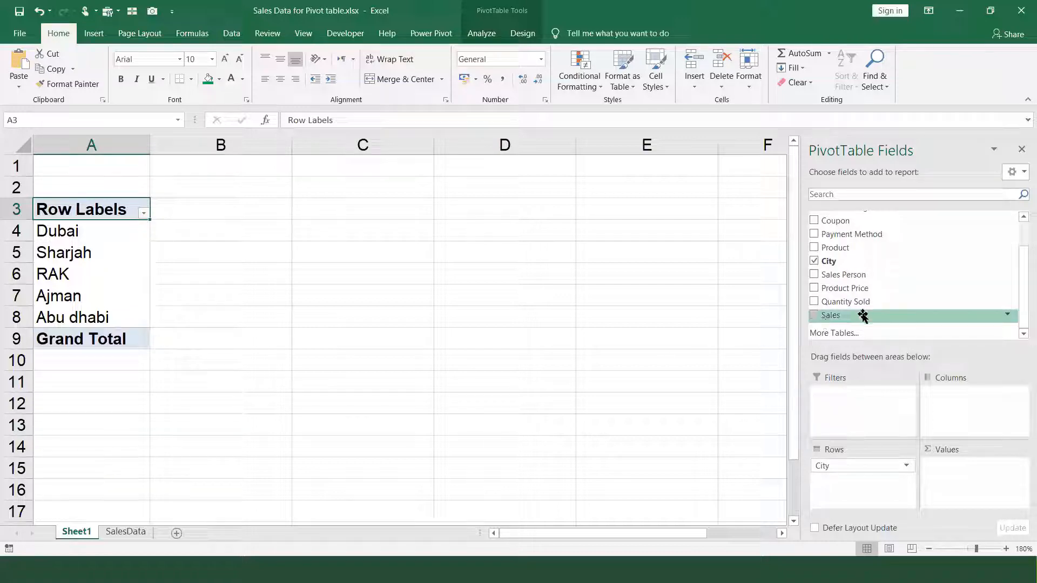
pyautogui.moveTo(862, 315); pyautogui.dragTo(964, 471)
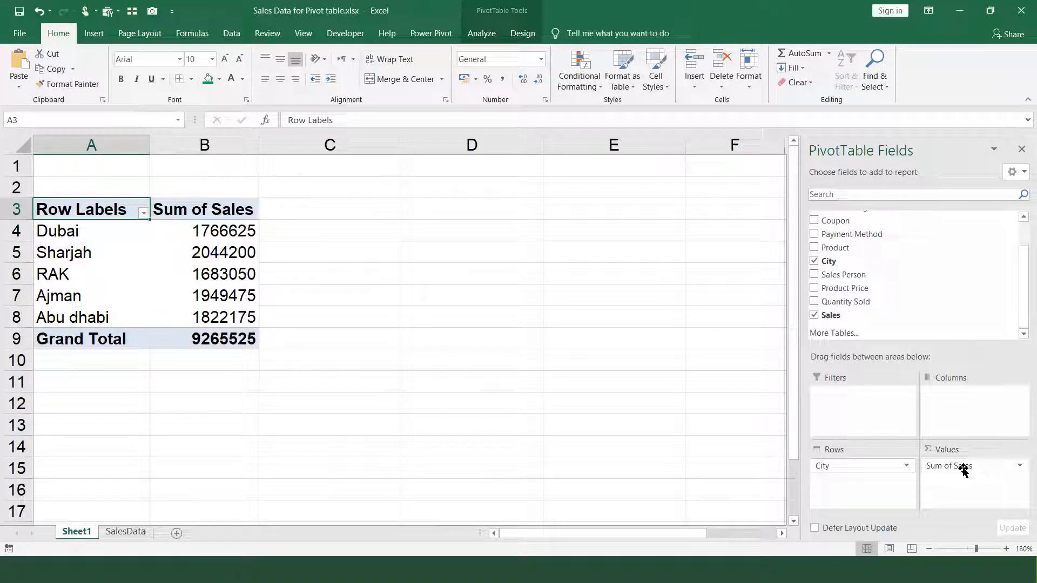
# - Review the city-wise sales by highlighting the whole pivot table, the city labels, and the Dubai, Sharjah and RAK rows
pyautogui.moveTo(89, 209)
pyautogui.mouseDown()
pyautogui.moveTo(151, 212)
pyautogui.moveTo(218, 338)
pyautogui.mouseUp()
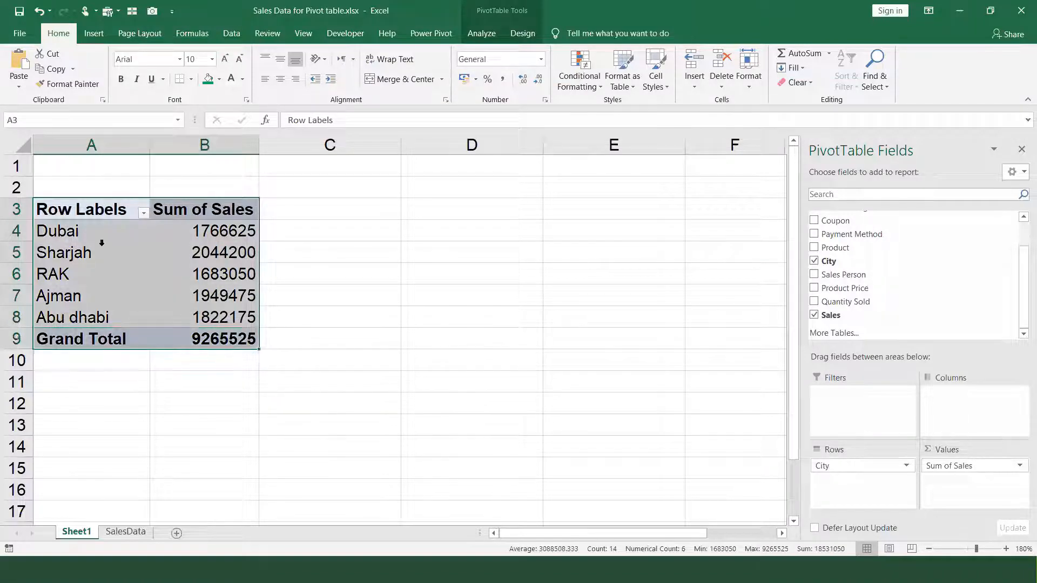
pyautogui.click(88, 266)
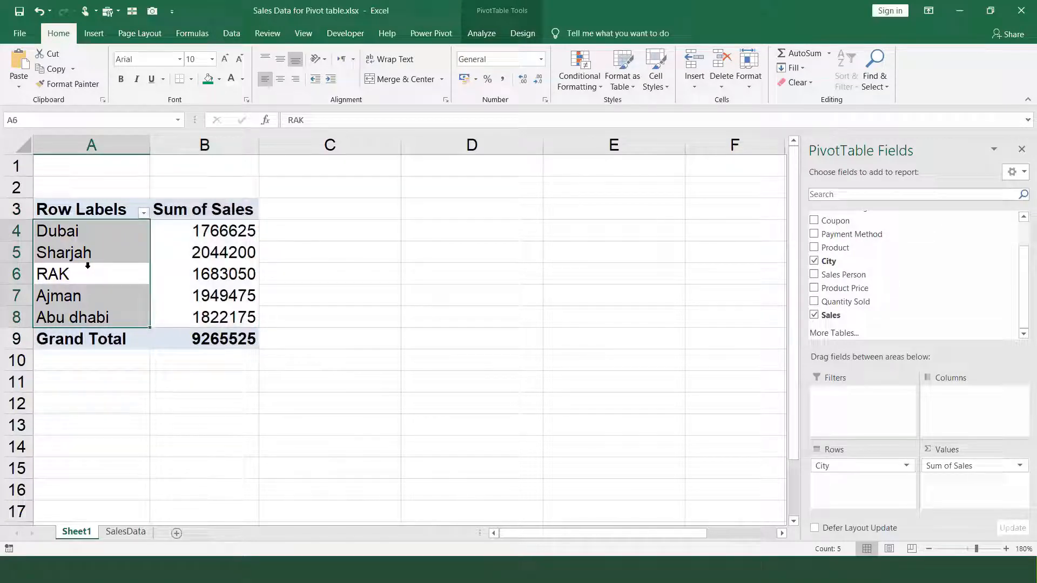
pyautogui.moveTo(87, 229); pyautogui.dragTo(206, 223)
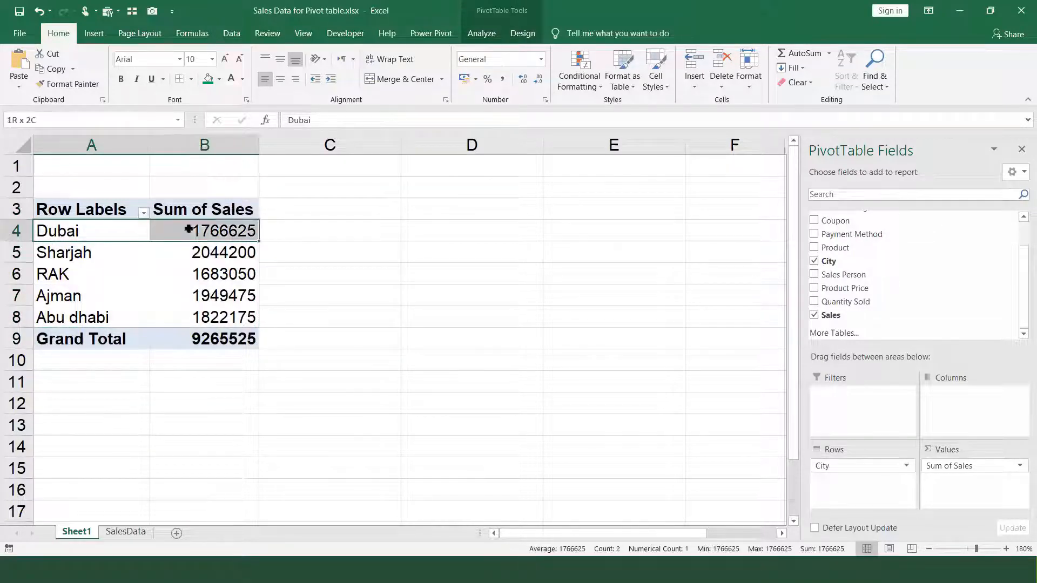
pyautogui.moveTo(102, 252); pyautogui.dragTo(194, 252)
pyautogui.moveTo(97, 274); pyautogui.dragTo(192, 273)
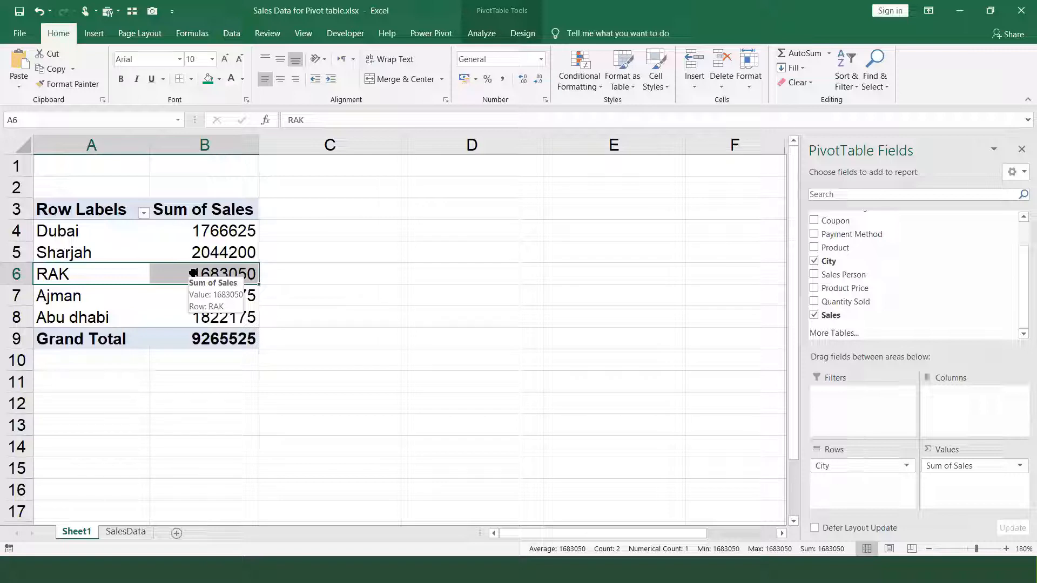
# - Copy the whole city-wise sales pivot table and paste the copy at cell A12
pyautogui.click(929, 549)
pyautogui.click(929, 549)
pyautogui.click(929, 548)
pyautogui.click(373, 266)
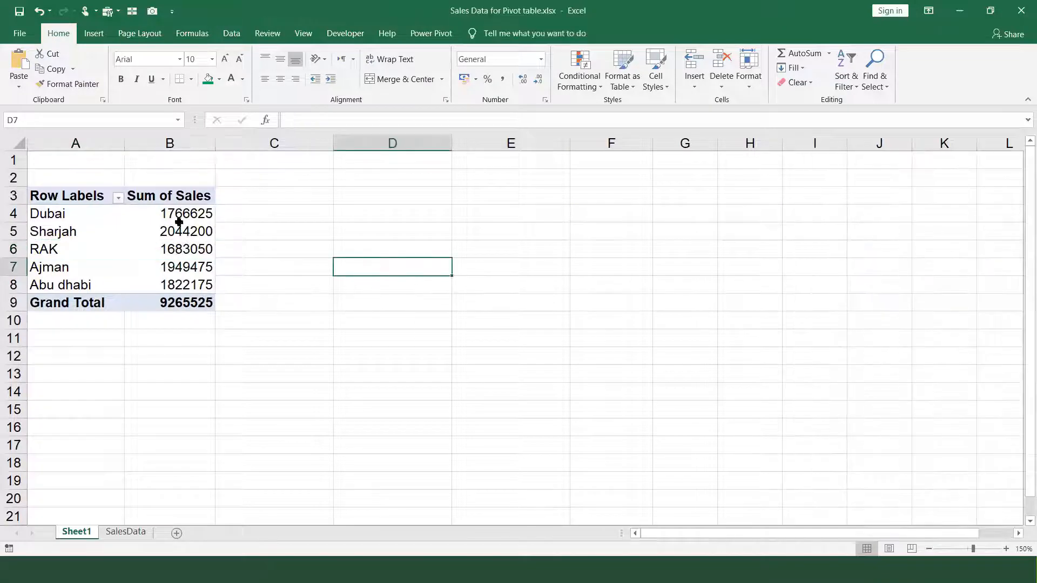
pyautogui.click(123, 216)
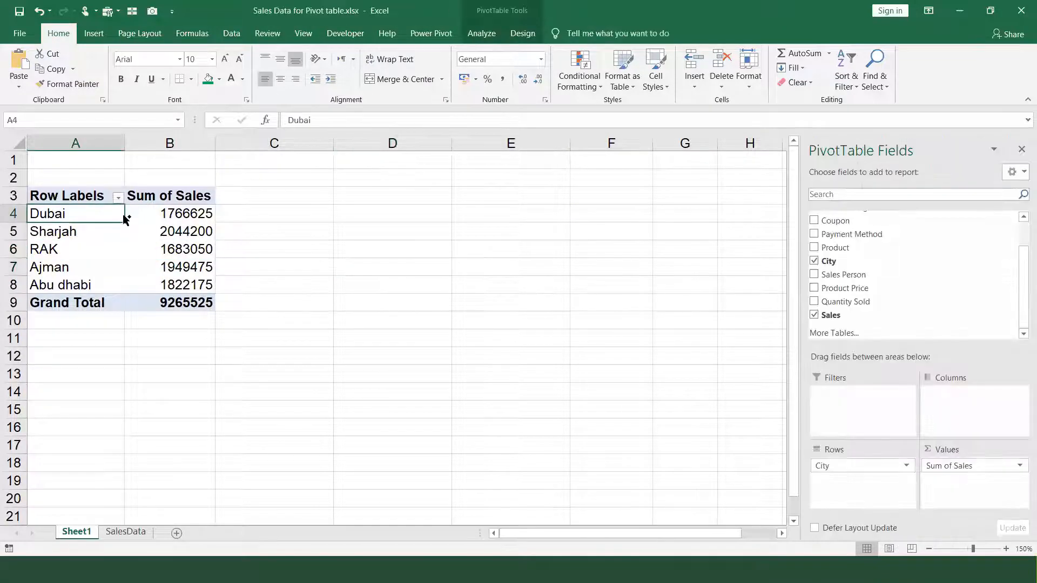
pyautogui.hotkey('ctrl', 'a')
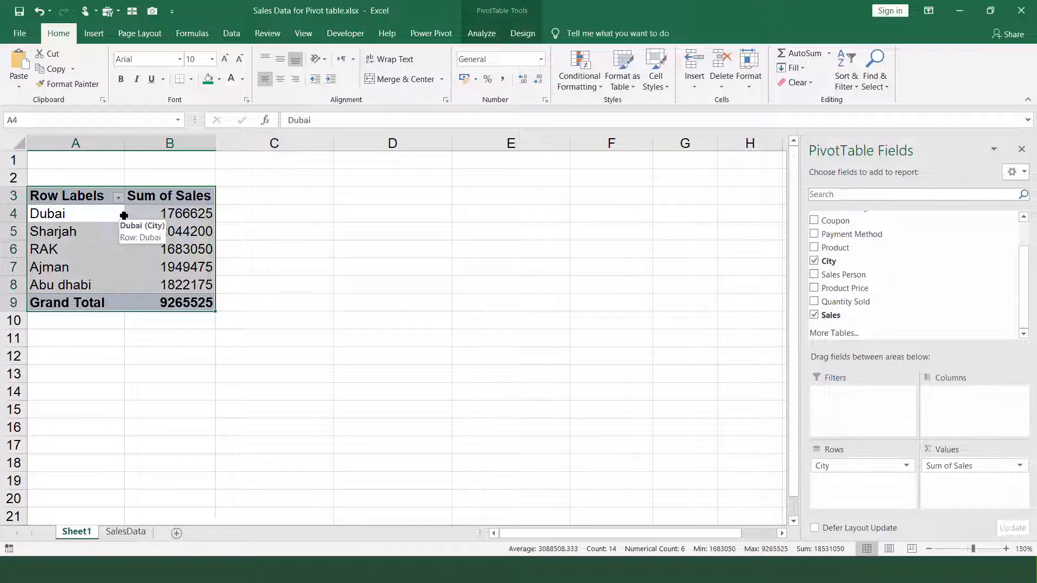
pyautogui.hotkey('ctrl', 'a')
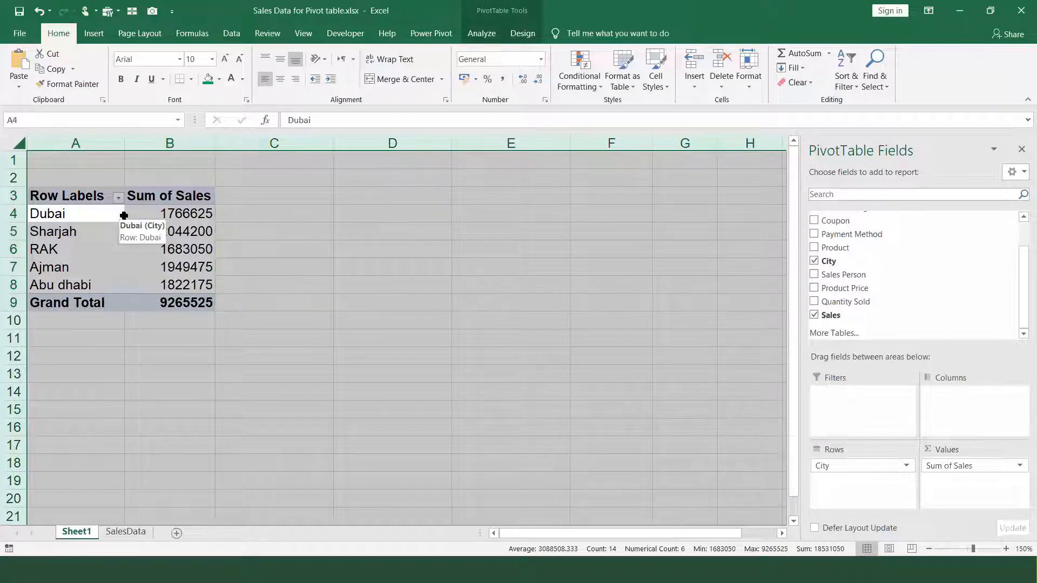
pyautogui.press('Down')
pyautogui.hotkey('ctrl', 'a')
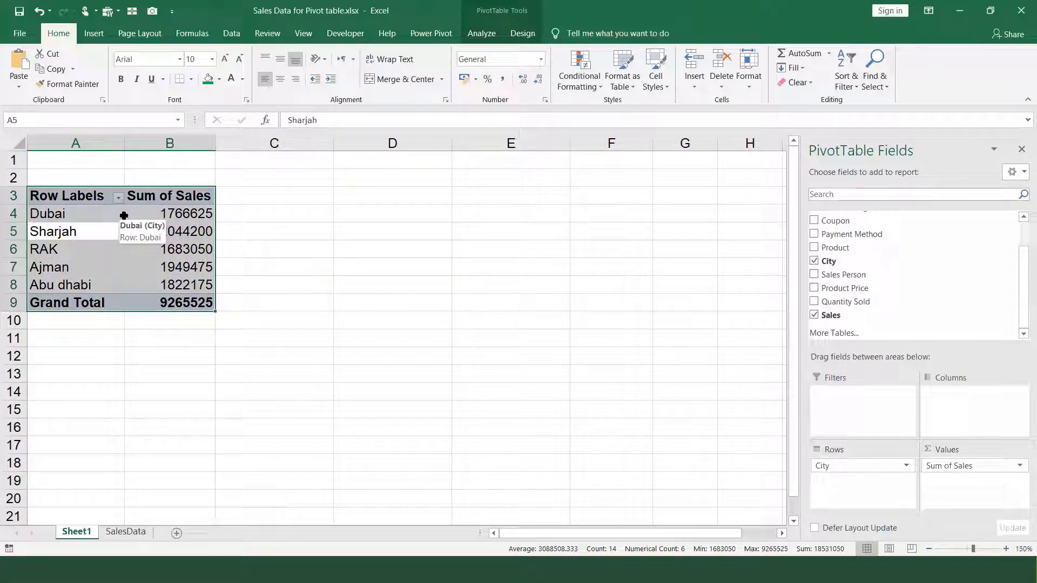
pyautogui.hotkey('ctrl', 'c')
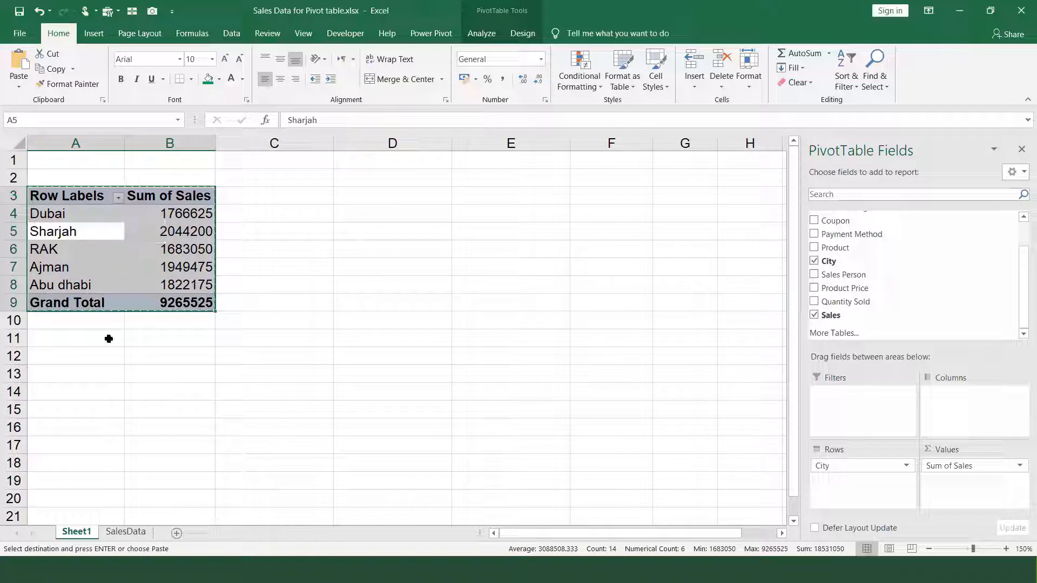
pyautogui.click(94, 358)
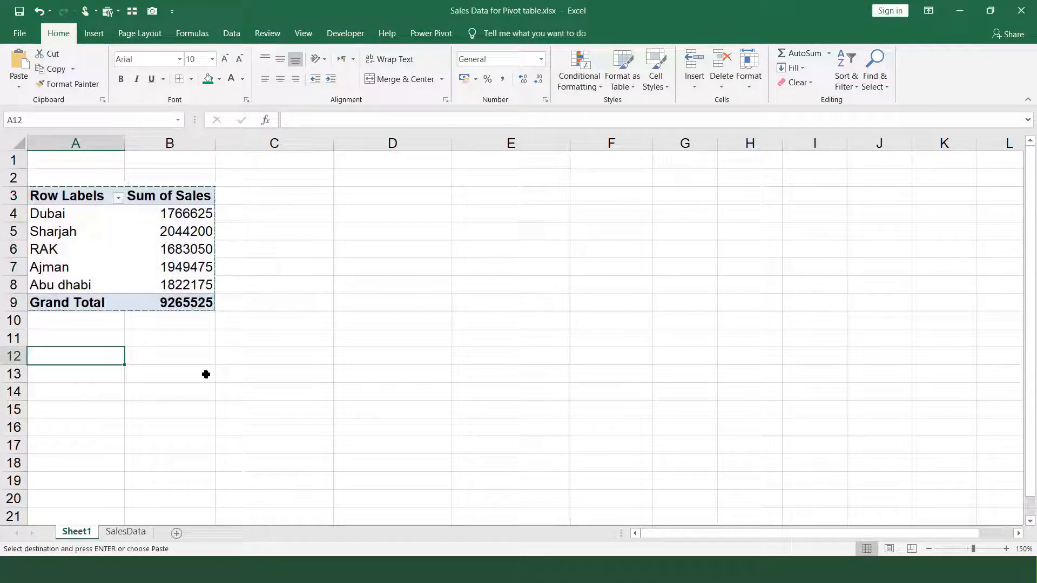
pyautogui.hotkey('ctrl', 'v')
pyautogui.press('Escape')
# - Enter the notes "Ctrl A", "Ctrl C" and "Ctrl V" in cells D4 to D6
pyautogui.click(371, 210)
pyautogui.write('Ctrl A')
pyautogui.press('Return')
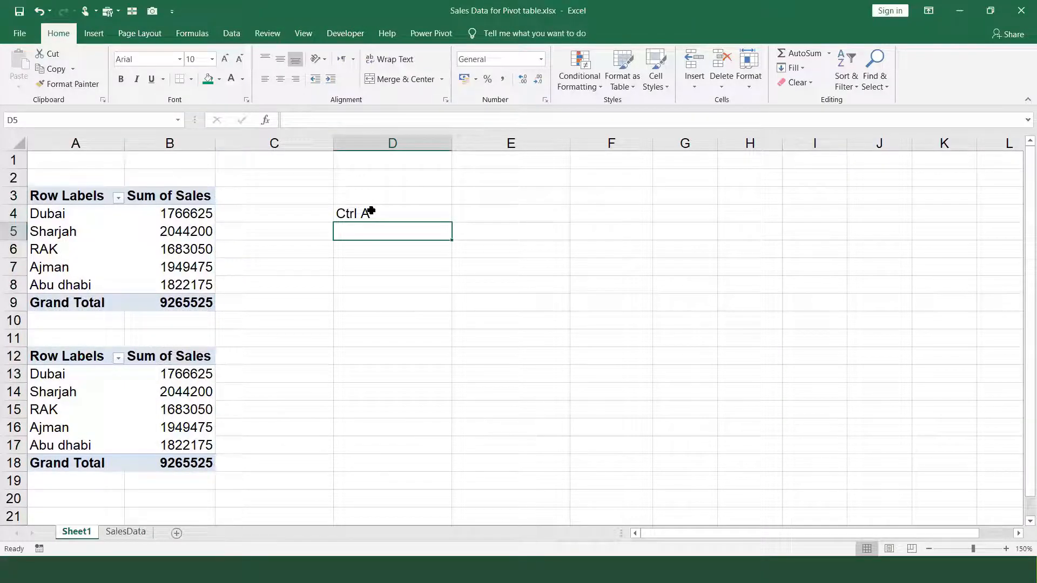
pyautogui.write('Ctrl C')
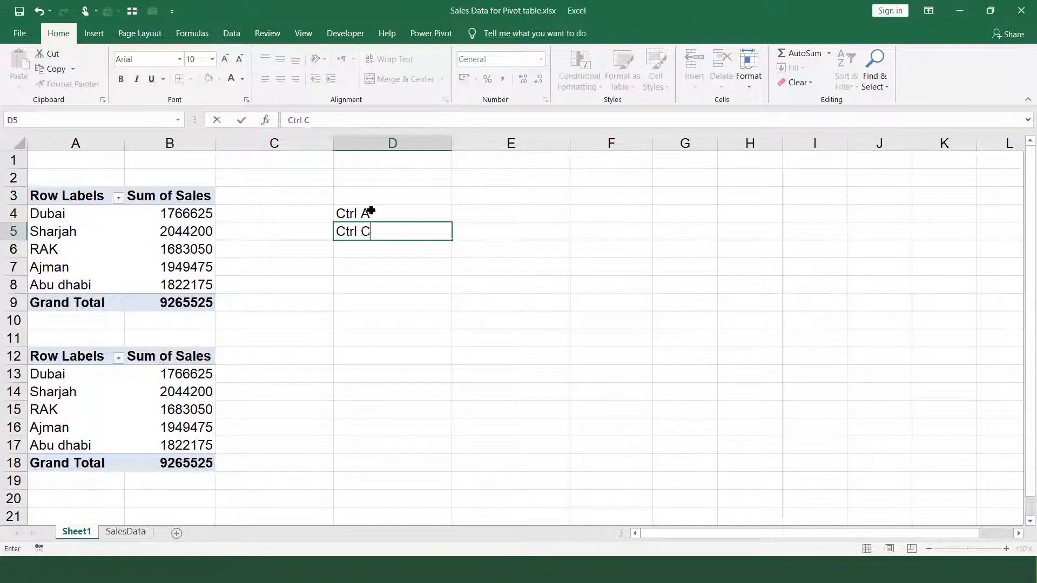
pyautogui.press('Return')
pyautogui.write('Ctrl')
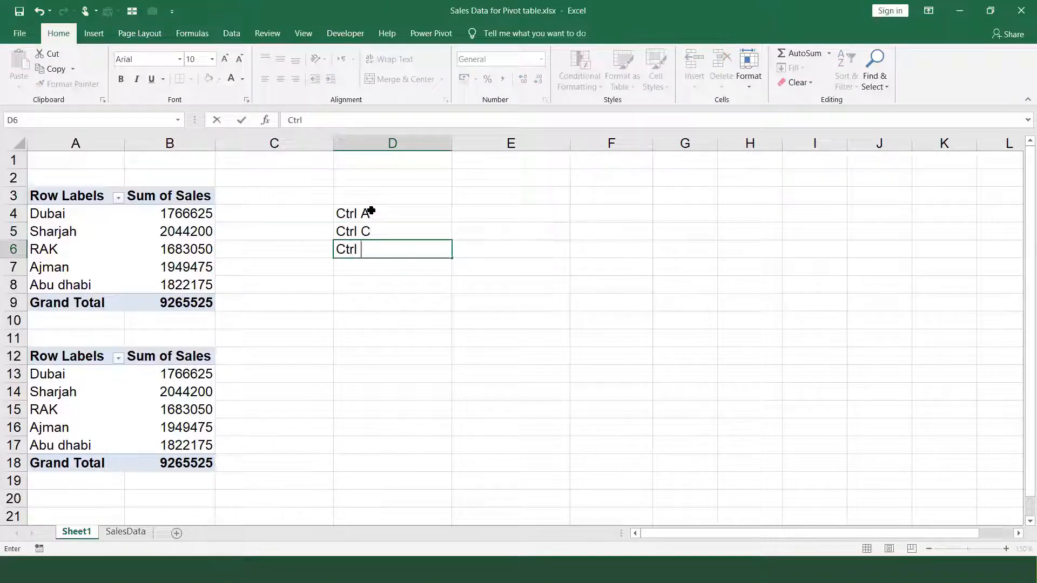
pyautogui.write(' V')
pyautogui.press('Return')
# - Clear the shortcut notes from cells D4 to D6
pyautogui.press('Up')
pyautogui.press('Up')
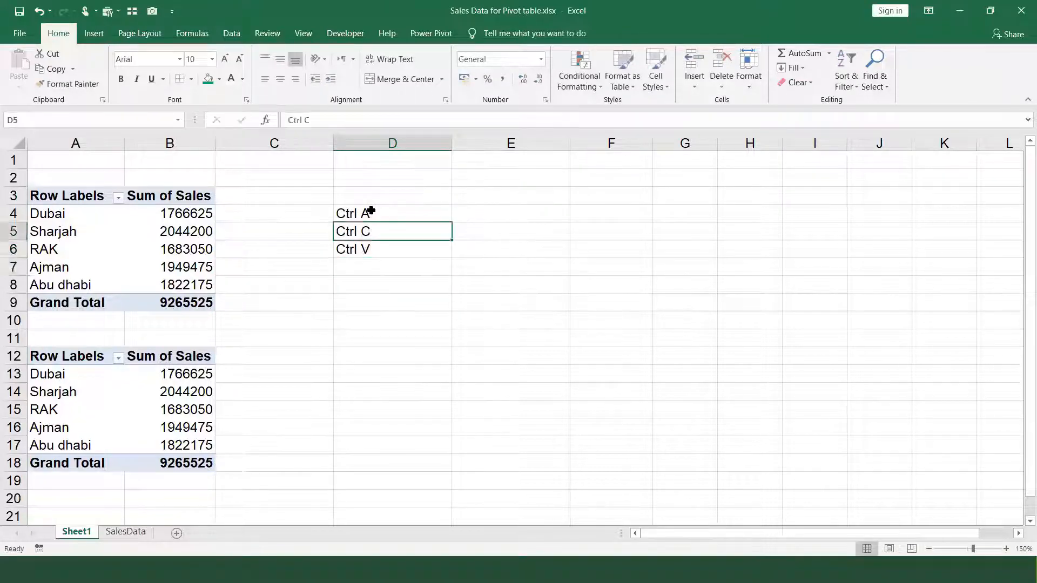
pyautogui.hotkey('shift', 'Down')
pyautogui.hotkey('shift', 'Down')
pyautogui.press('Delete')
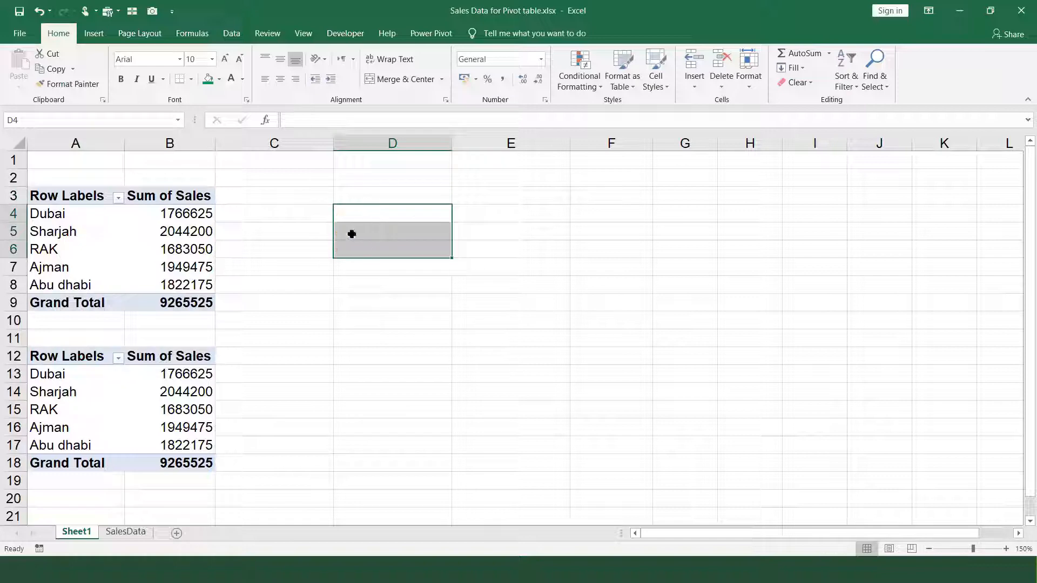
# - Replace the City field with Product in the rows of the pivot table copied at A12
pyautogui.click(201, 373)
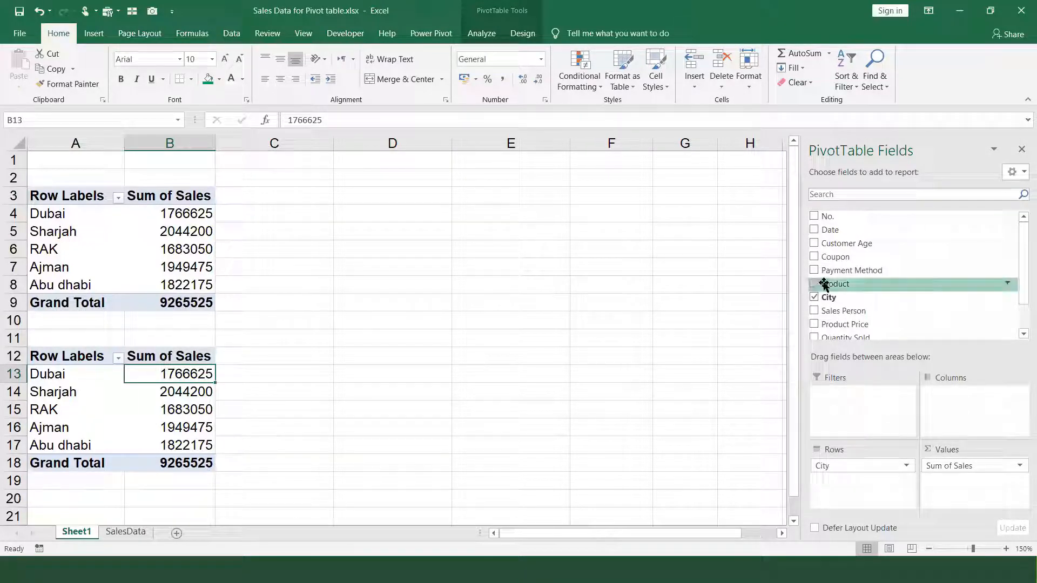
pyautogui.moveTo(850, 465); pyautogui.dragTo(686, 330)
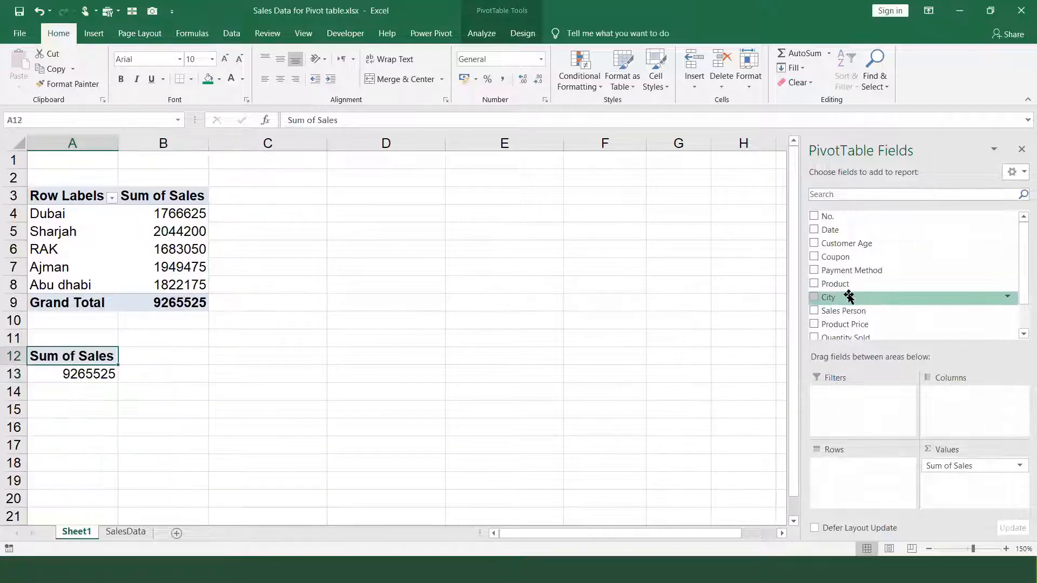
pyautogui.moveTo(849, 288)
pyautogui.mouseDown()
pyautogui.moveTo(871, 479)
pyautogui.moveTo(857, 466)
pyautogui.mouseUp()
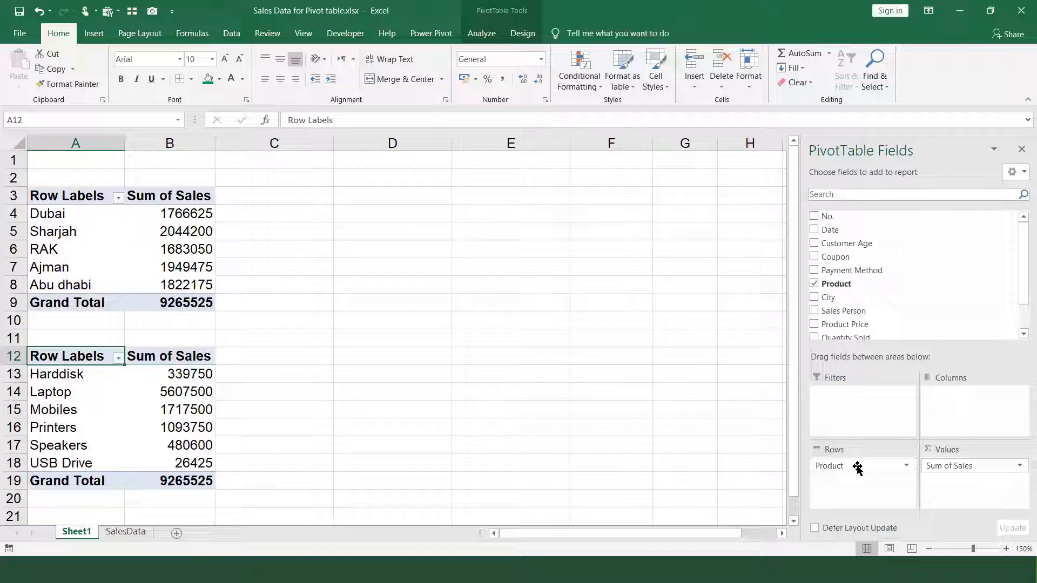
# - Copy the product-wise pivot table to cell A22 and replace Product with Payment Method in the copy's rows
pyautogui.click(929, 548)
pyautogui.click(928, 549)
pyautogui.click(928, 548)
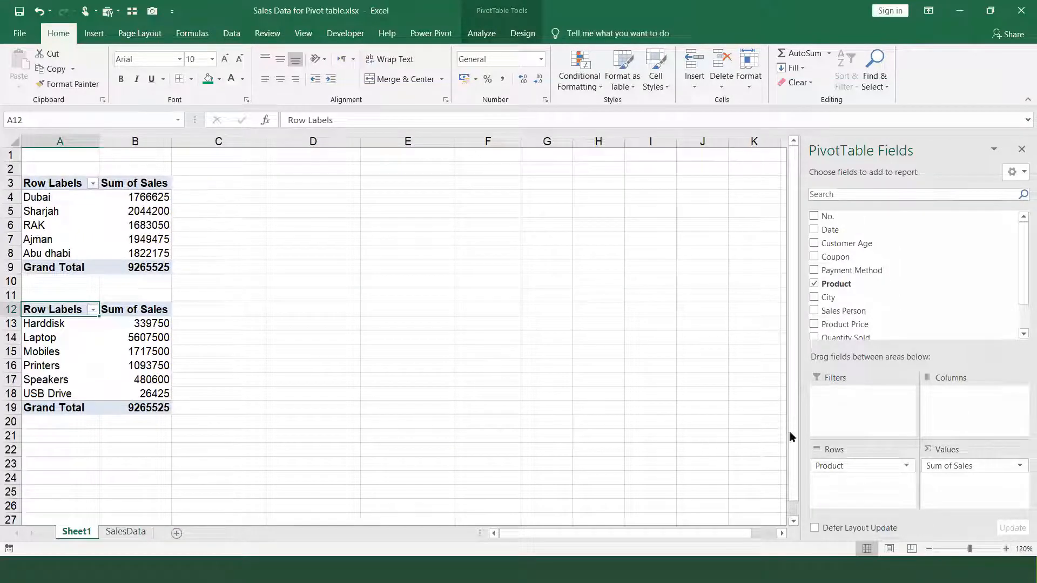
pyautogui.moveTo(789, 430); pyautogui.dragTo(787, 453)
pyautogui.hotkey('ctrl', 'a')
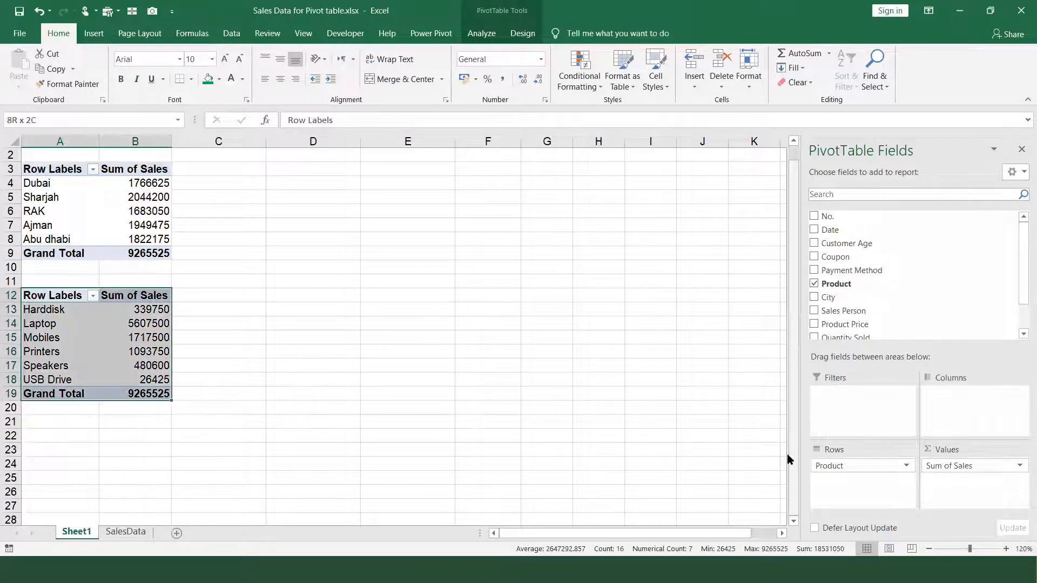
pyautogui.hotkey('ctrl', 'c')
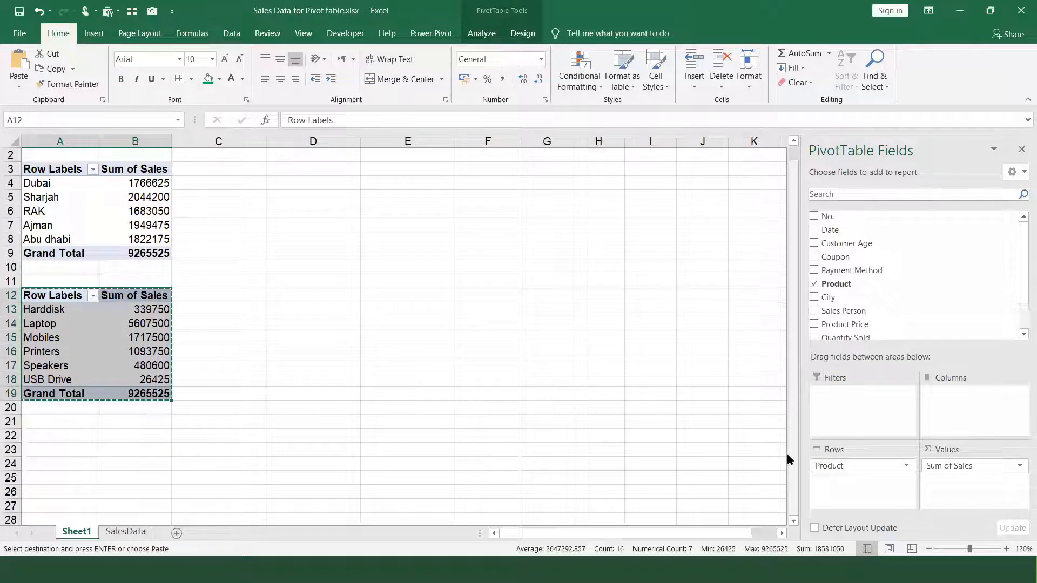
pyautogui.press('Down')
pyautogui.press('Down')
pyautogui.press('Down')
pyautogui.press('Down')
pyautogui.press('Down')
pyautogui.press('Down')
pyautogui.press('Down')
pyautogui.press('Down')
pyautogui.press('Down')
pyautogui.press('Down')
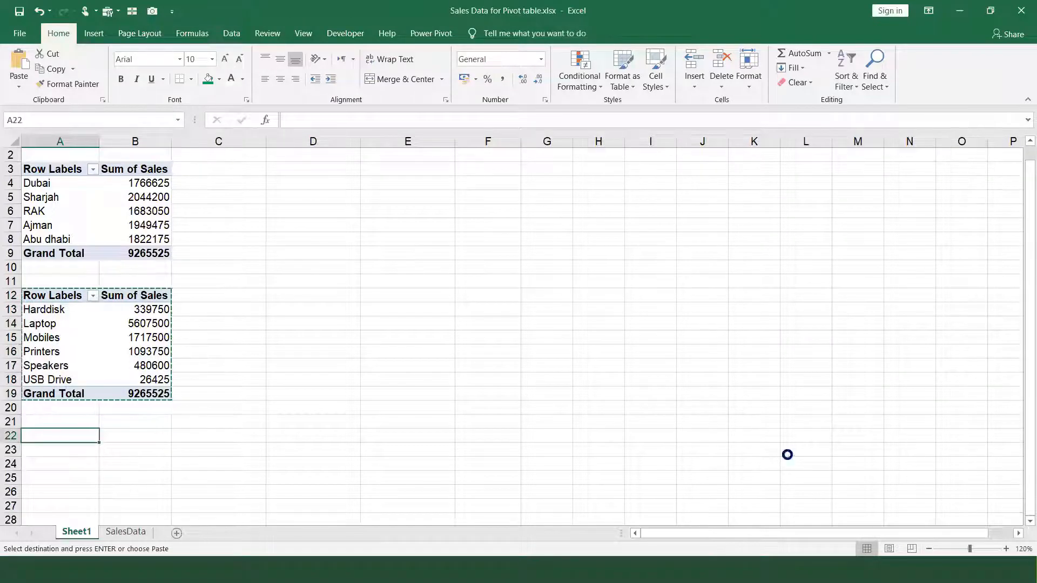
pyautogui.press('Return')
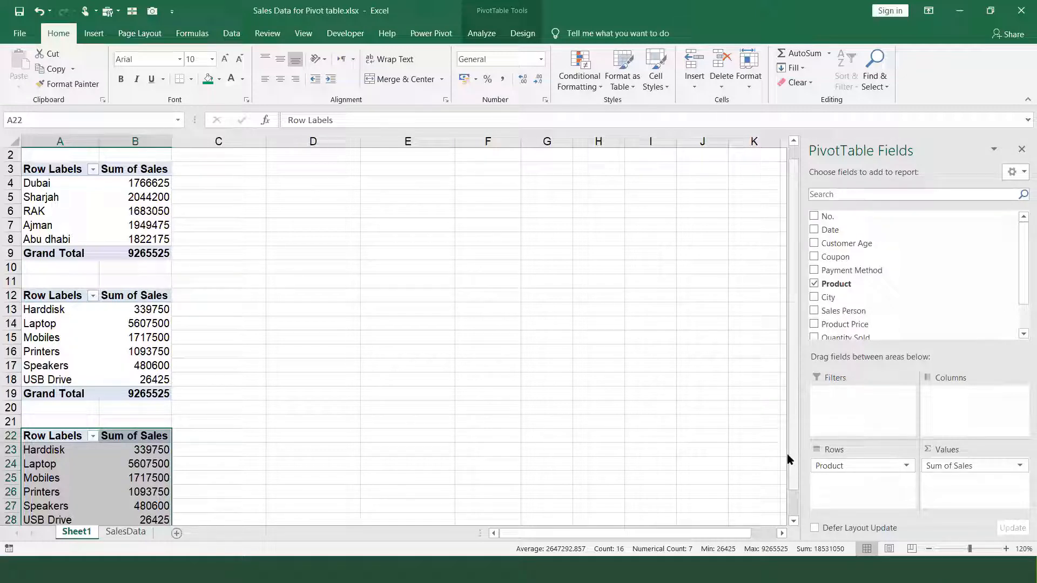
pyautogui.click(814, 284)
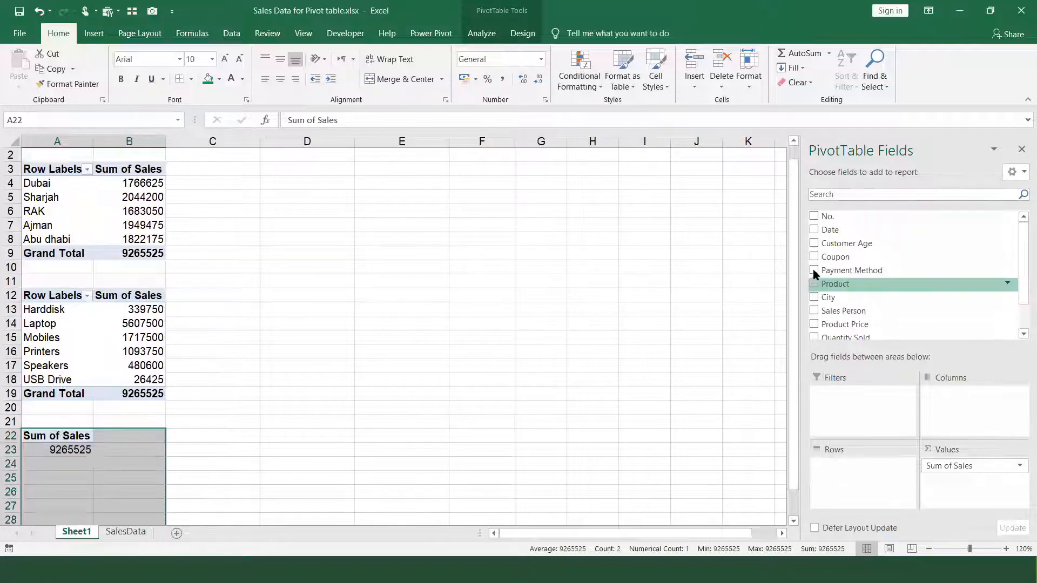
pyautogui.click(814, 270)
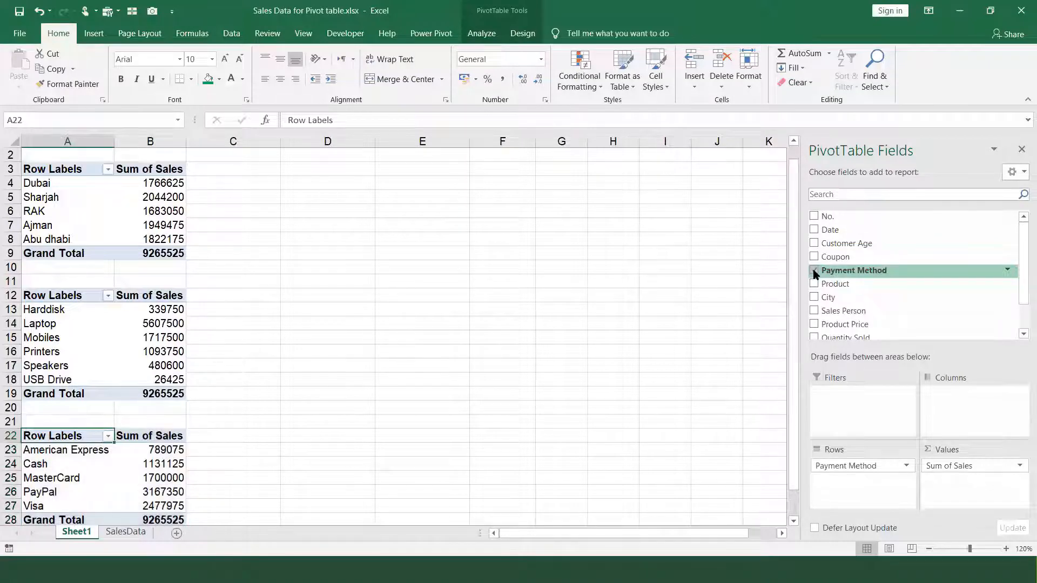
# - Copy the payment method pivot table to cell D3 and replace Payment Method with Sales Person in the copy's rows
pyautogui.hotkey('ctrl', 'a')
pyautogui.hotkey('ctrl', 'c')
pyautogui.hotkey('ctrl', 'Up')
pyautogui.hotkey('ctrl', 'Up')
pyautogui.hotkey('ctrl', 'Up')
pyautogui.hotkey('ctrl', 'Up')
pyautogui.hotkey('ctrl', 'Up')
pyautogui.press('Down')
pyautogui.press('Down')
pyautogui.press('Right')
pyautogui.press('Right')
pyautogui.press('Right')
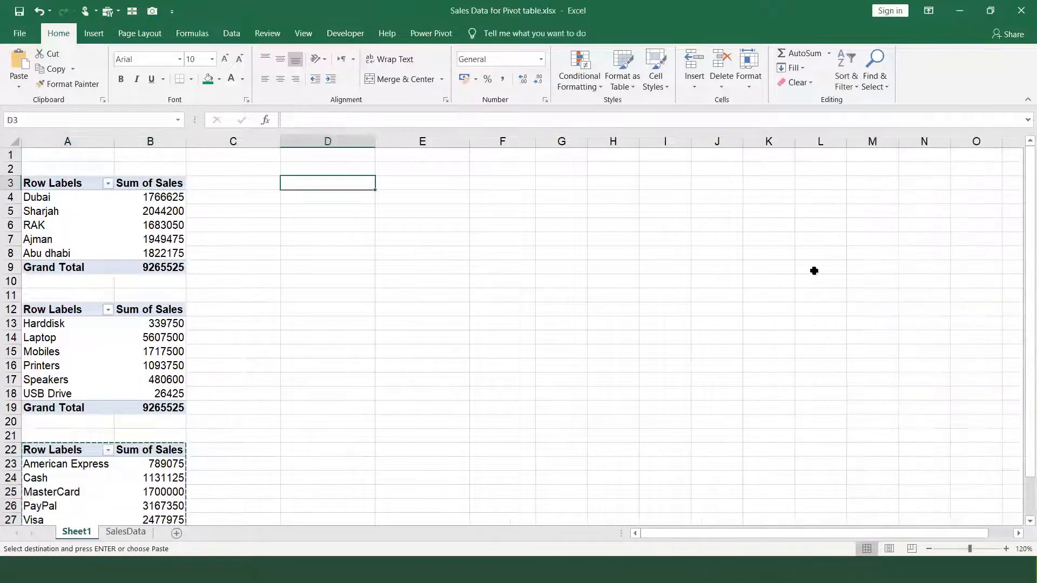
pyautogui.press('Return')
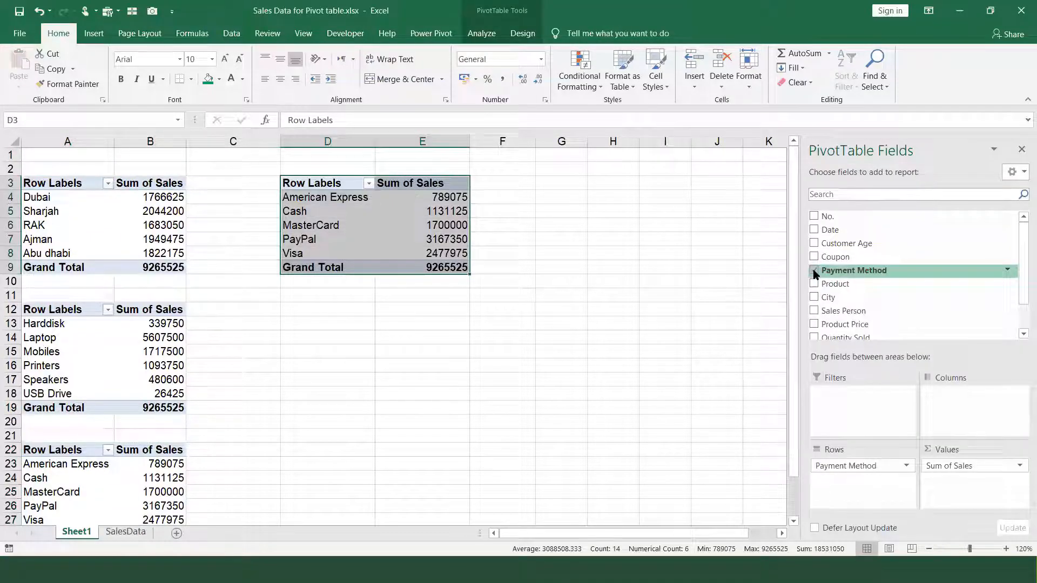
pyautogui.click(815, 271)
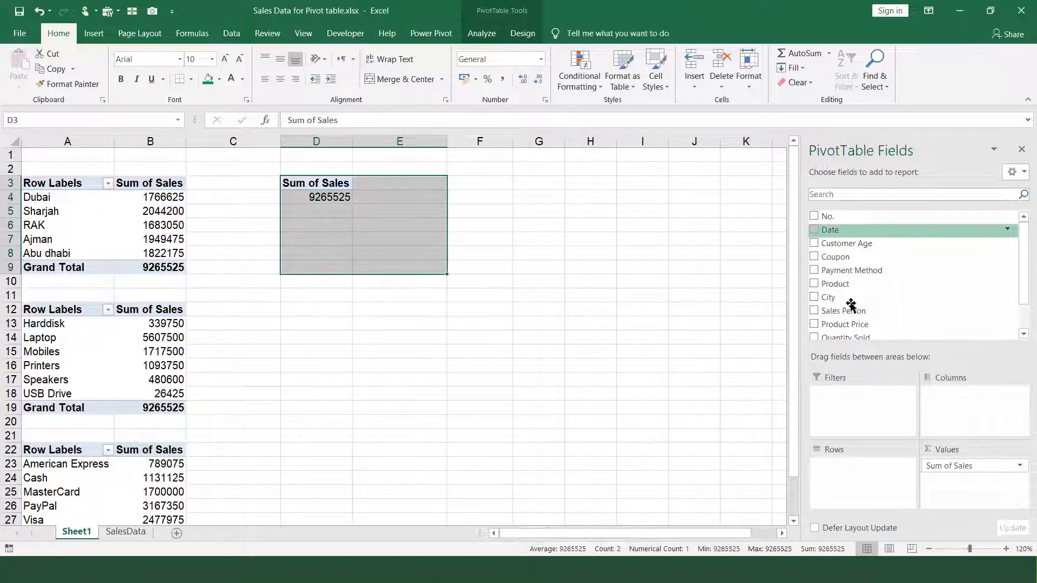
pyautogui.moveTo(847, 312); pyautogui.dragTo(863, 468)
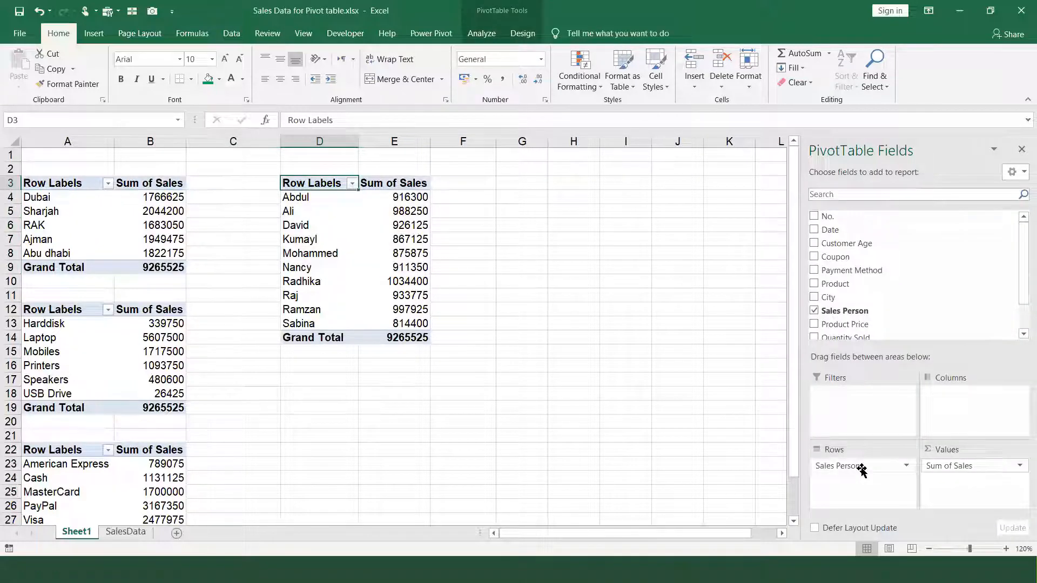
# - Copy the whole salesperson pivot table and paste the copy at cell D17
pyautogui.hotkey('ctrl', 'c')
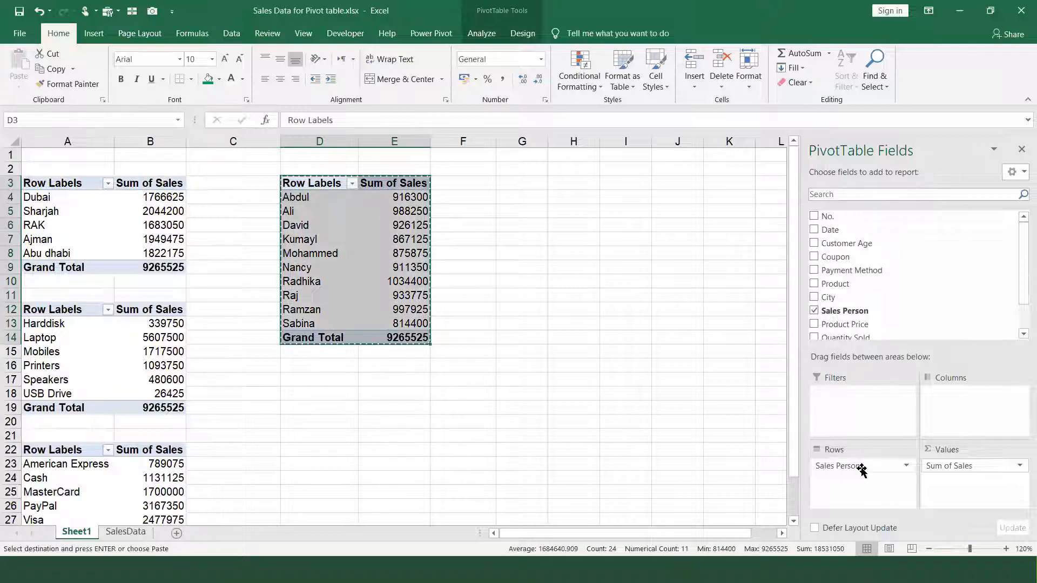
pyautogui.press('Down')
pyautogui.press('Down')
pyautogui.press('Down')
pyautogui.press('Down')
pyautogui.press('Down')
pyautogui.press('Down')
pyautogui.press('Down')
pyautogui.press('Down')
pyautogui.press('Down')
pyautogui.press('Down')
pyautogui.press('Down')
pyautogui.press('Down')
pyautogui.press('Down')
pyautogui.press('Down')
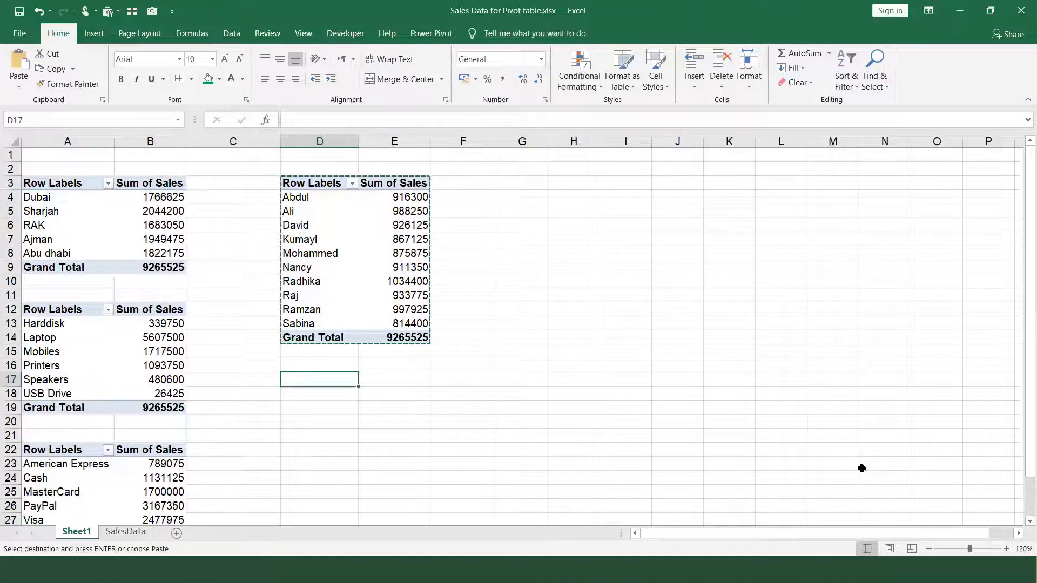
pyautogui.press('Return')
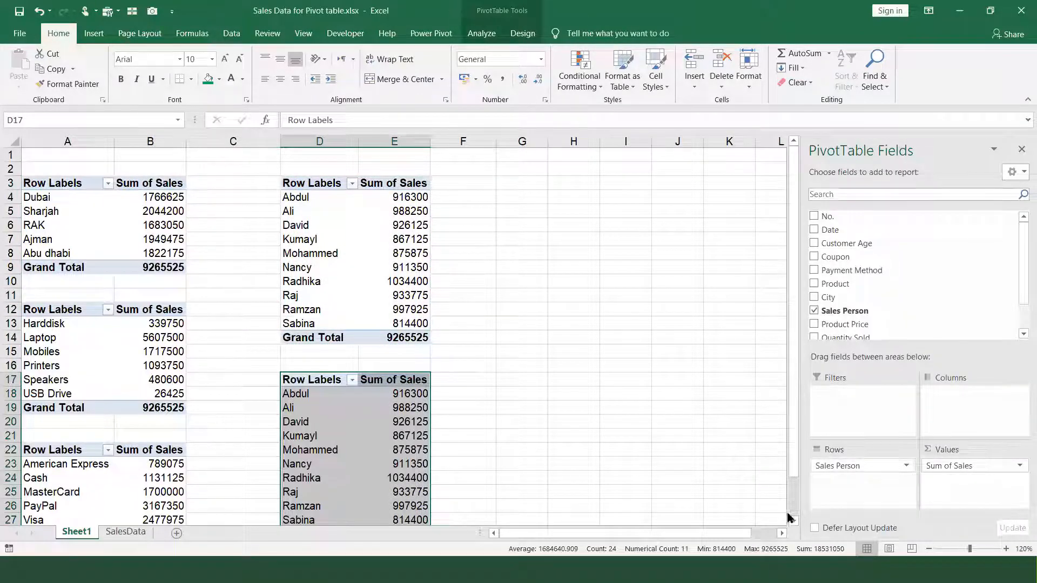
# - Replace the Sales Person field with Date in the rows of the pivot table copied at D17
pyautogui.scroll(-2, 791, 519)
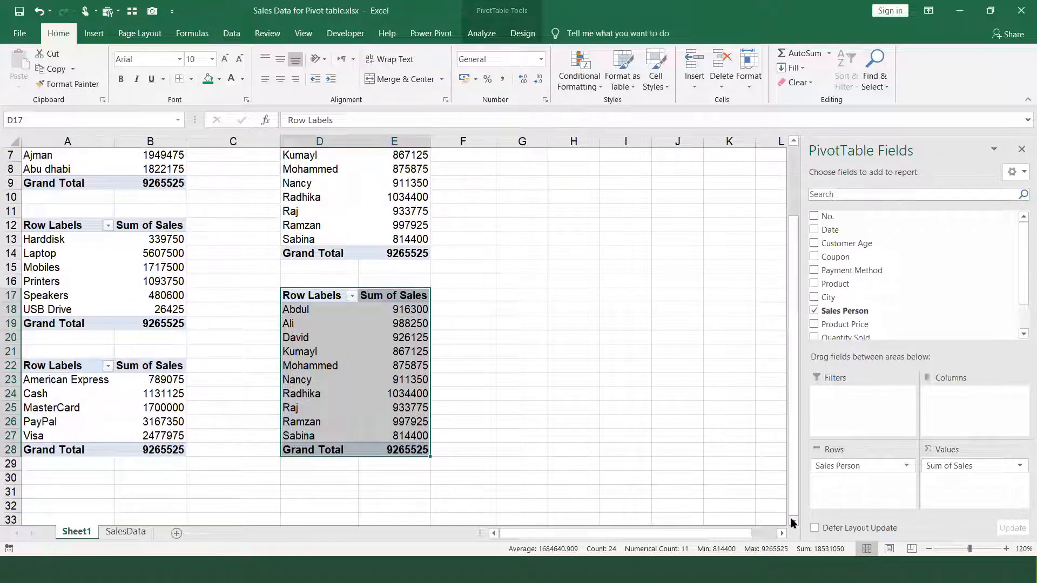
pyautogui.click(790, 520)
pyautogui.click(791, 520)
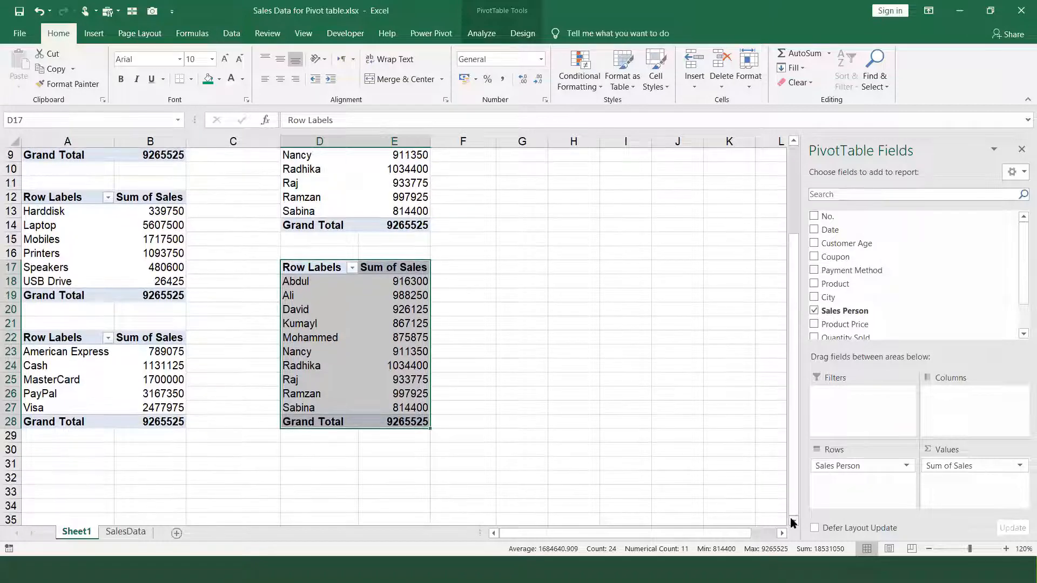
pyautogui.click(324, 282)
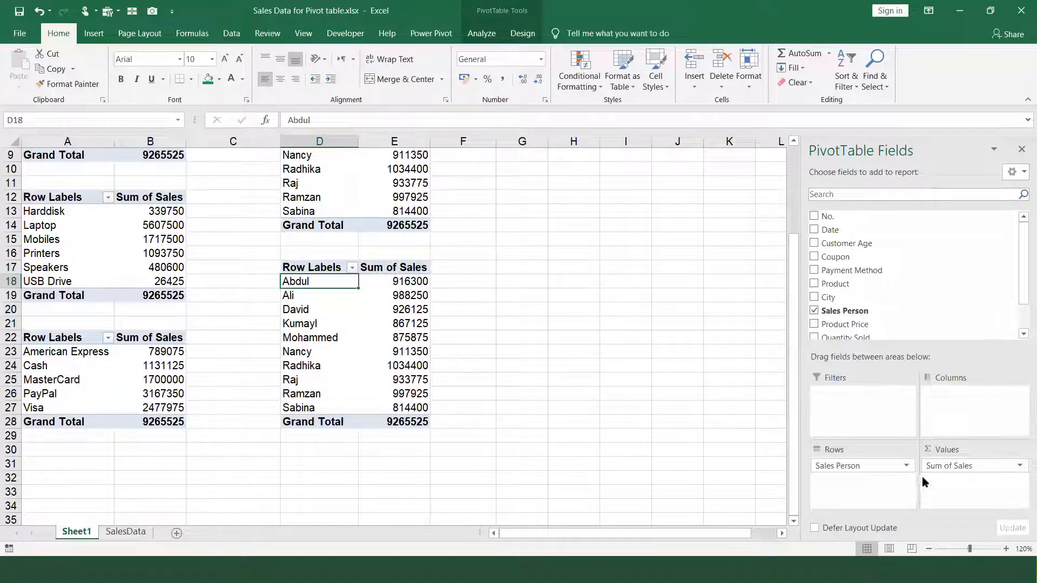
pyautogui.click(814, 311)
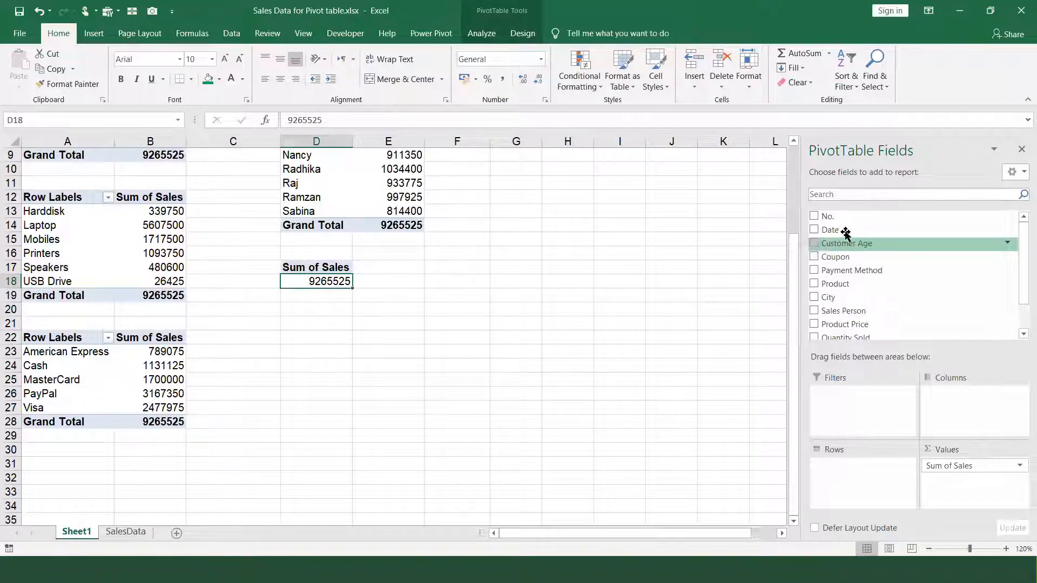
pyautogui.moveTo(845, 236); pyautogui.dragTo(863, 479)
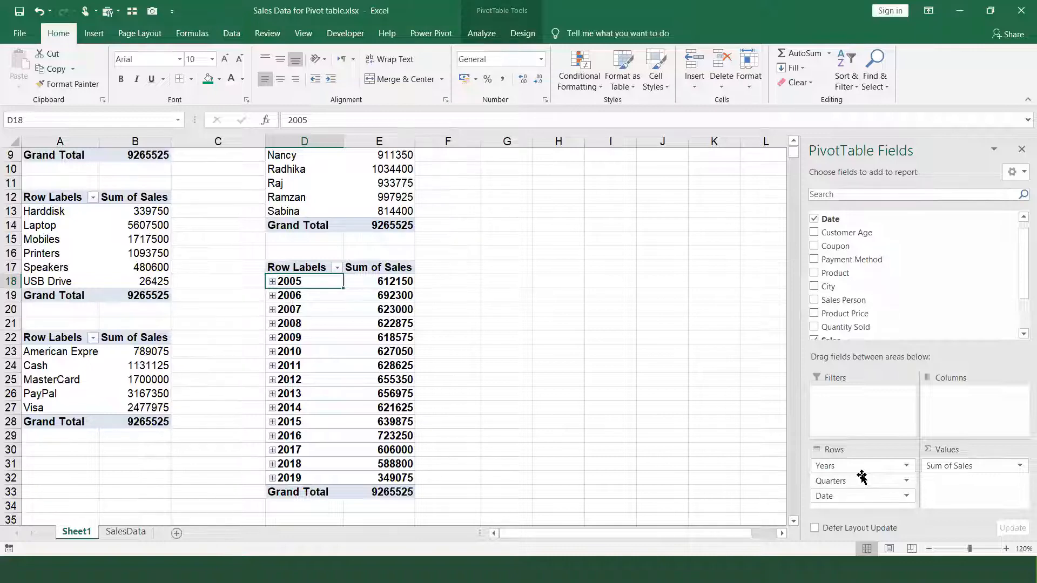
# - Group the dates of the pivot table at D17 by months and years only, leaving out quarters
pyautogui.rightClick(315, 311)
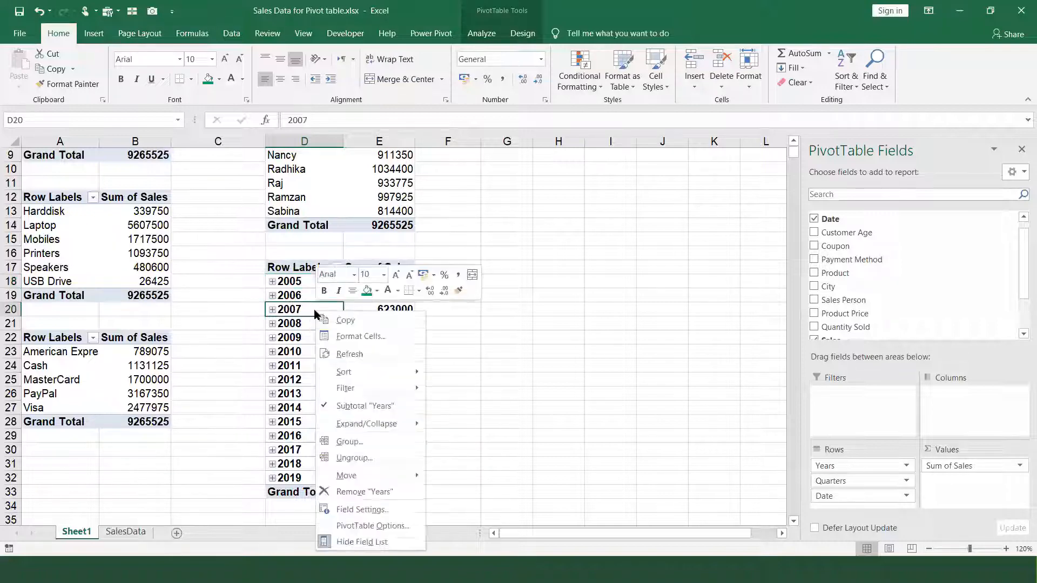
pyautogui.click(396, 443)
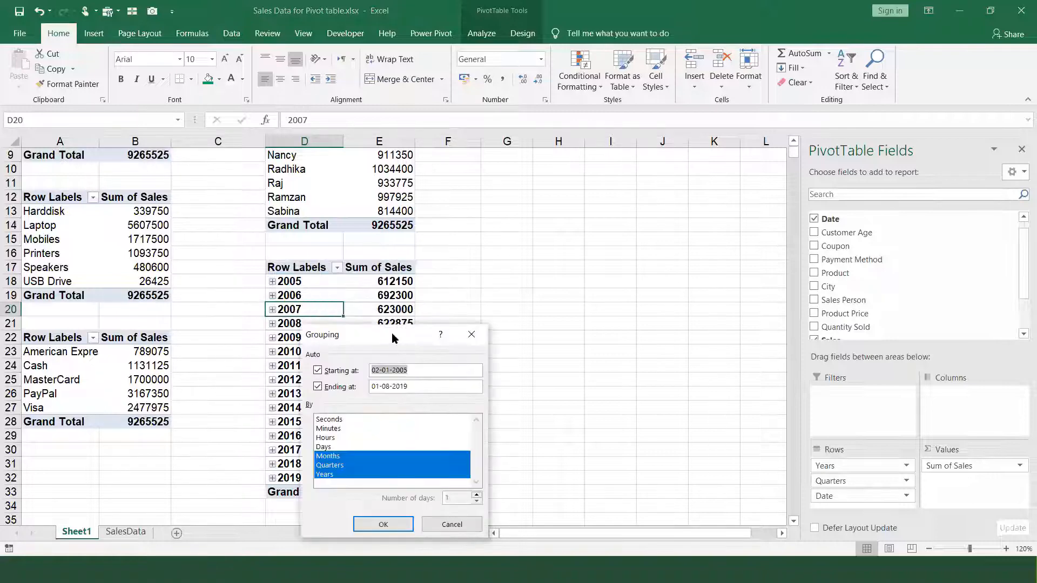
pyautogui.moveTo(392, 337); pyautogui.dragTo(545, 182)
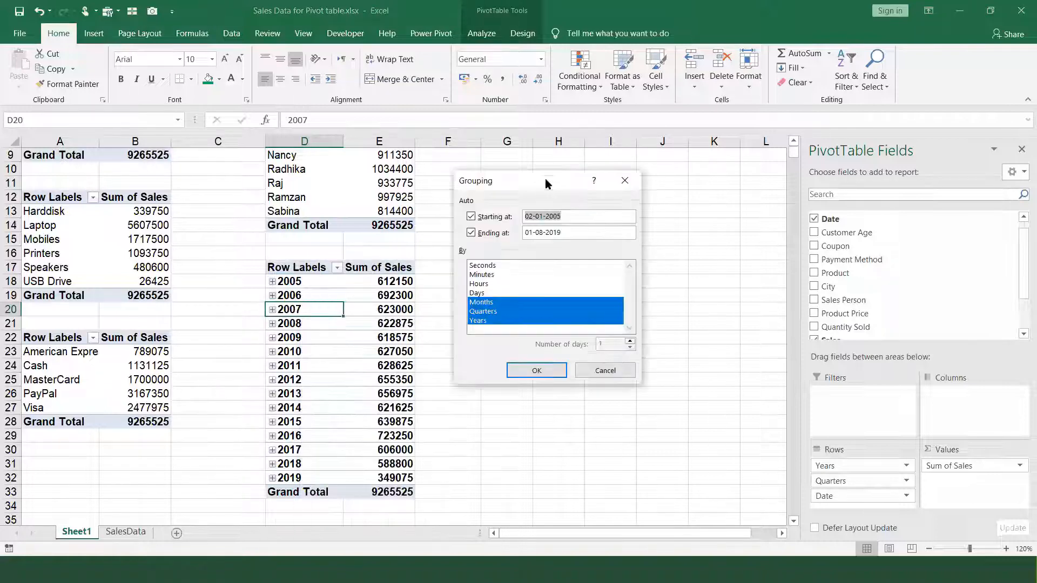
pyautogui.keyDown('ctrl'); pyautogui.click(508, 312); pyautogui.keyUp('ctrl')
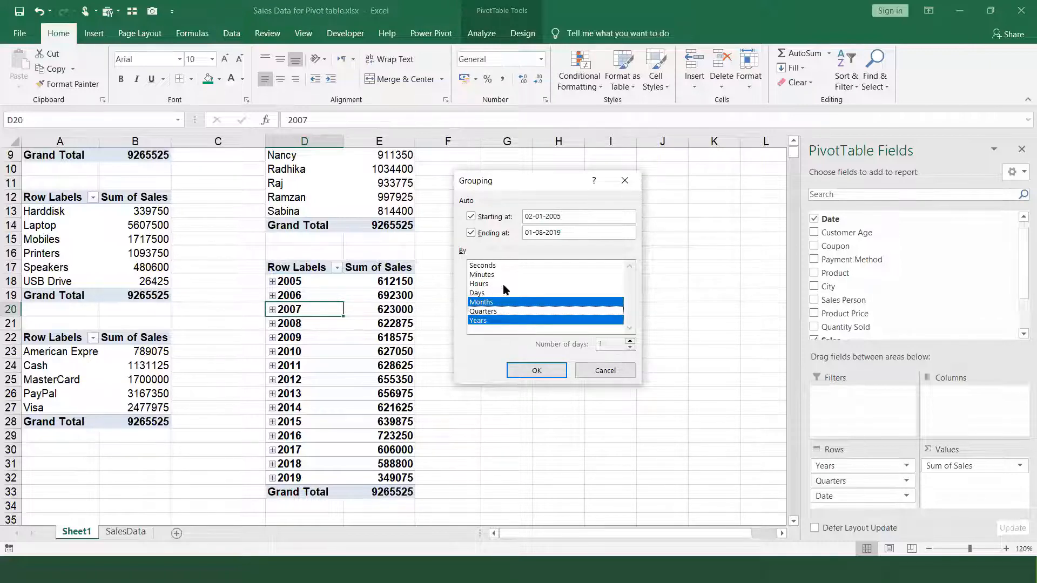
pyautogui.click(547, 370)
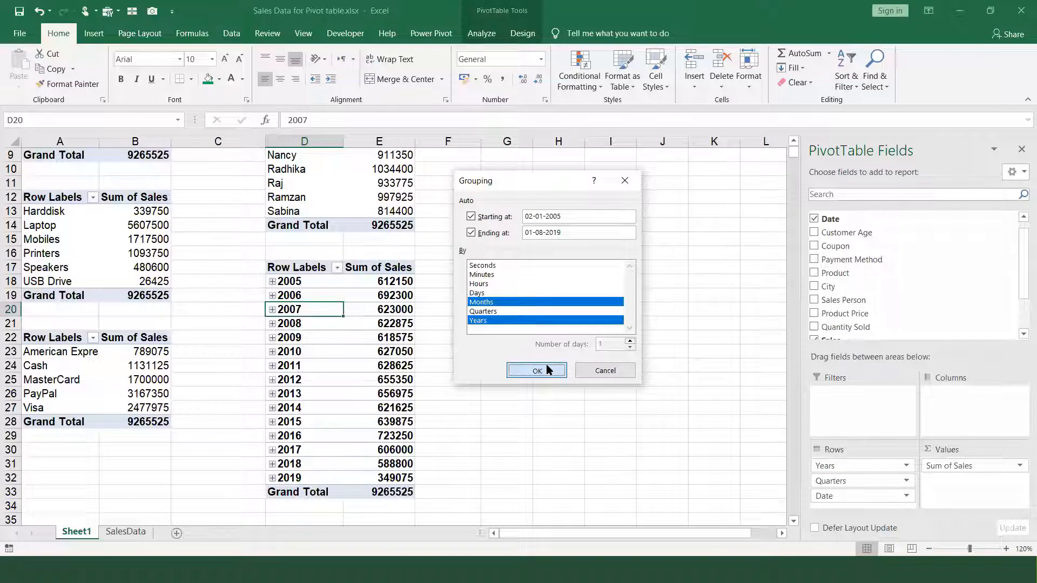
pyautogui.click(547, 370)
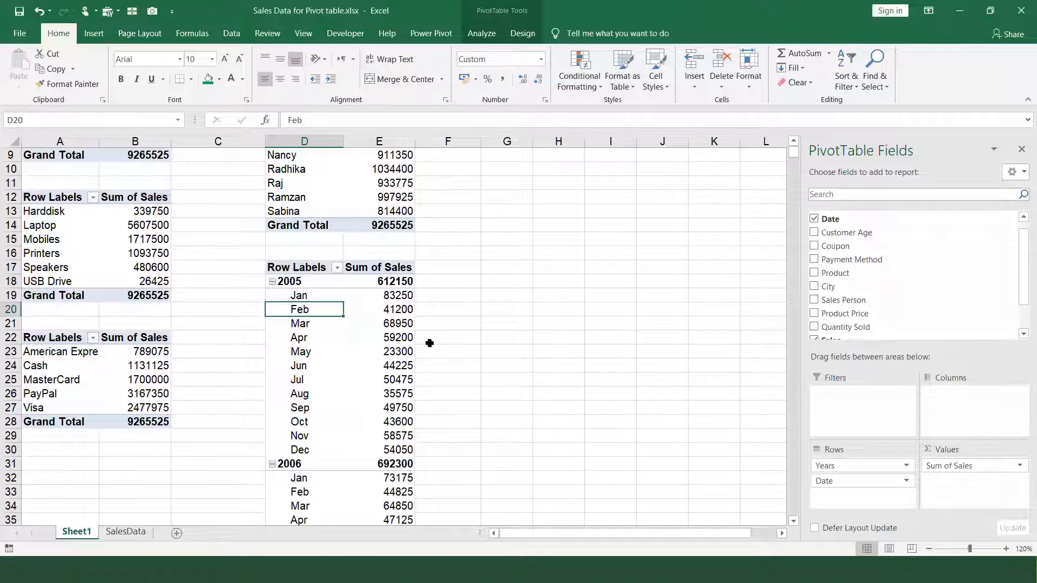
# - Regroup the dates of the pivot table at D17 by quarters and years instead of months
pyautogui.rightClick(329, 310)
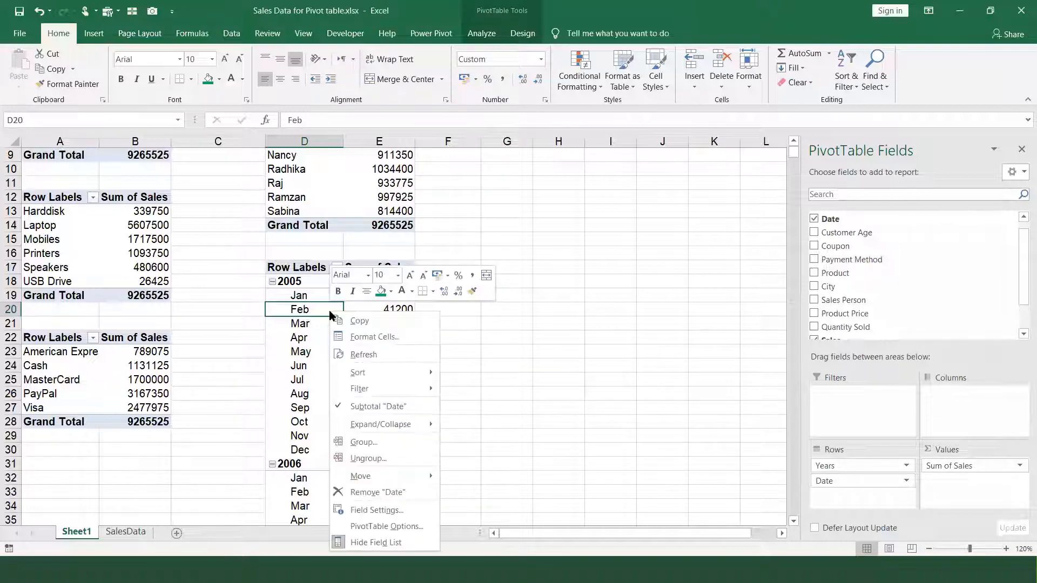
pyautogui.click(397, 443)
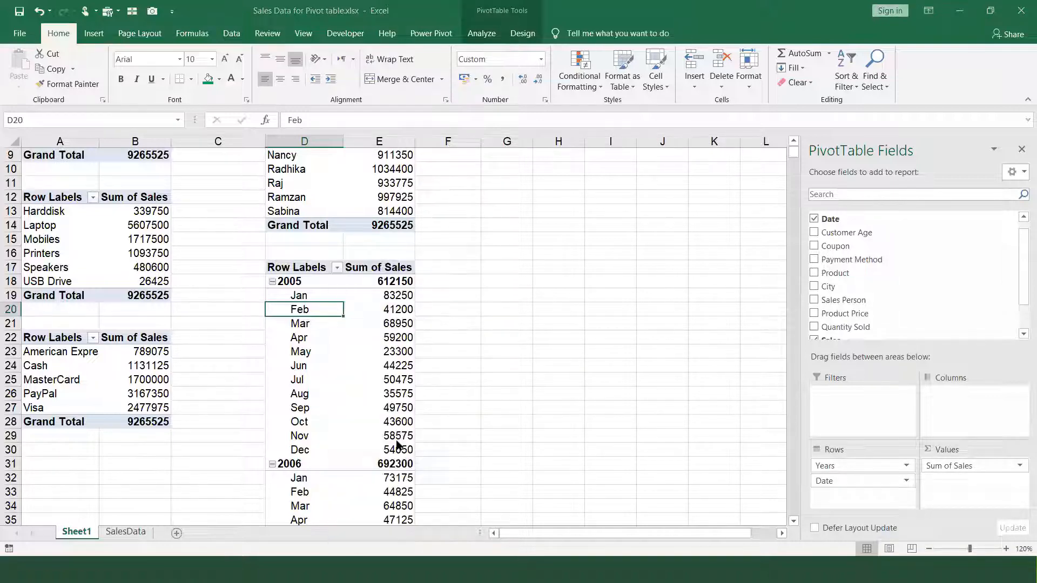
pyautogui.moveTo(376, 336); pyautogui.dragTo(537, 234)
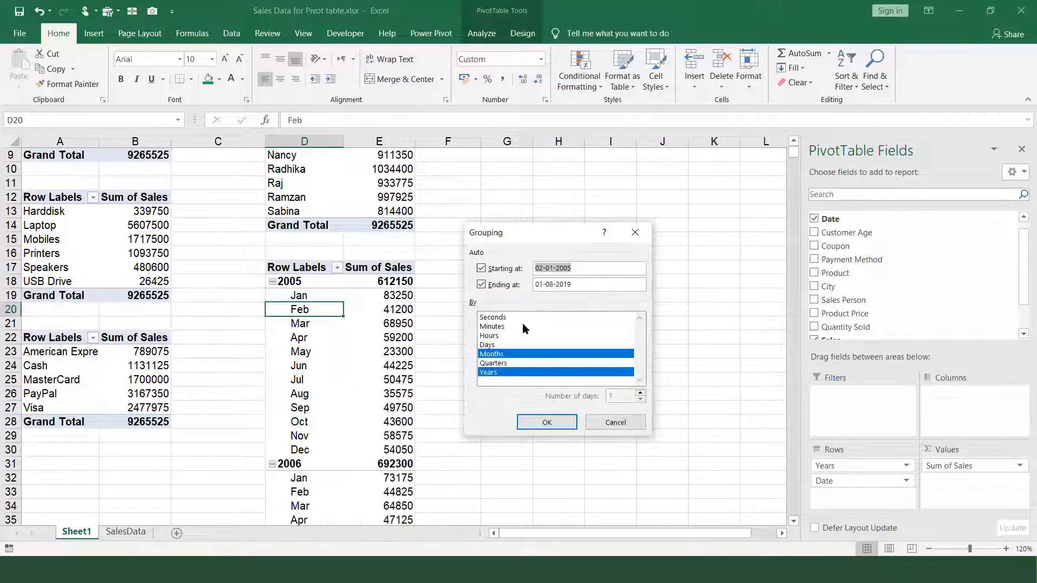
pyautogui.click(508, 354)
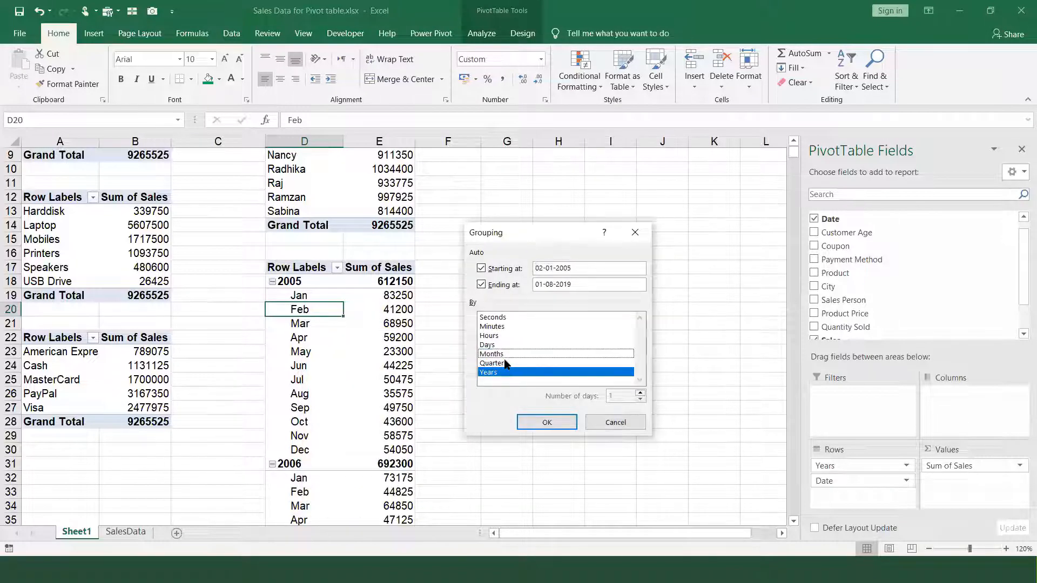
pyautogui.click(508, 363)
pyautogui.click(546, 423)
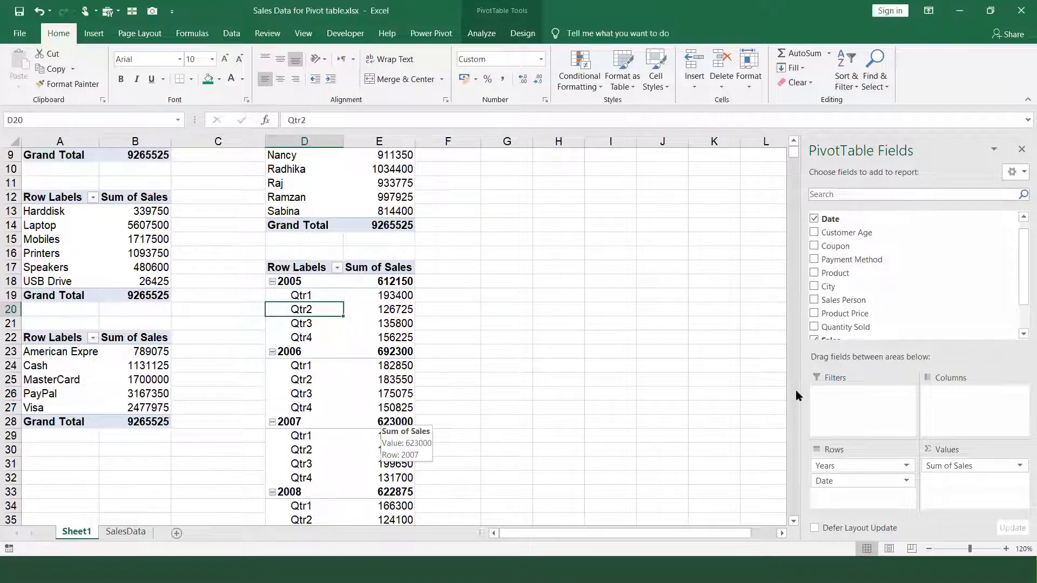
# - Move the Date field from rows to columns and centre-align the quarter and total columns in E18:I34
pyautogui.moveTo(873, 485); pyautogui.dragTo(952, 400)
pyautogui.press('Up')
pyautogui.press('Up')
pyautogui.press('Right')
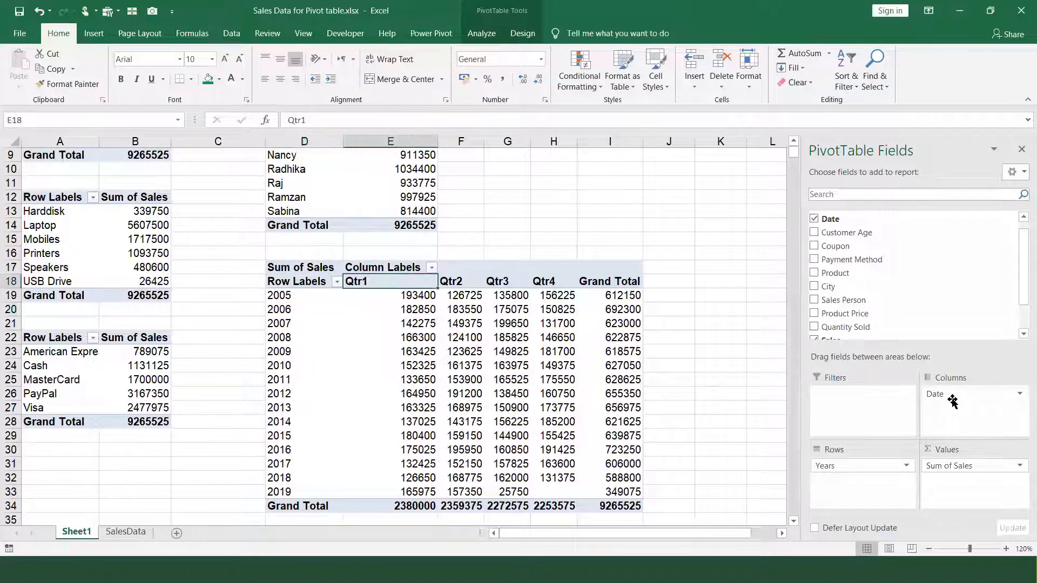
pyautogui.hotkey('ctrl', 'shift', 'Down')
pyautogui.hotkey('ctrl', 'shift', 'Right')
pyautogui.hotkey('alt', 'h')
pyautogui.press('a')
pyautogui.press('c')
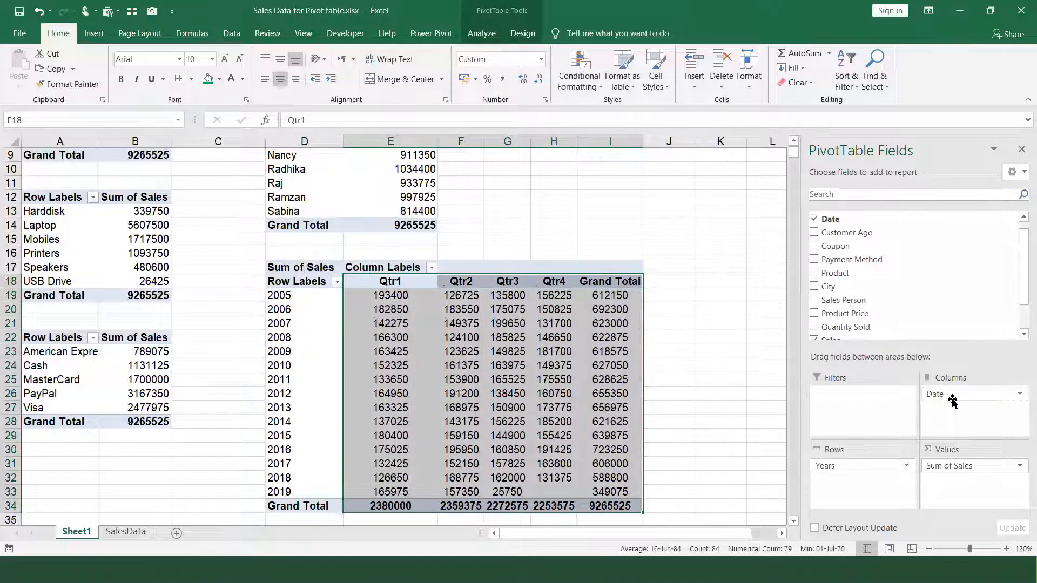
# - Centre-align the year labels of the same pivot table in D18:D34
pyautogui.press('Left')
pyautogui.hotkey('ctrl', 'shift', 'Down')
pyautogui.hotkey('alt', 'h')
pyautogui.press('a')
pyautogui.press('c')
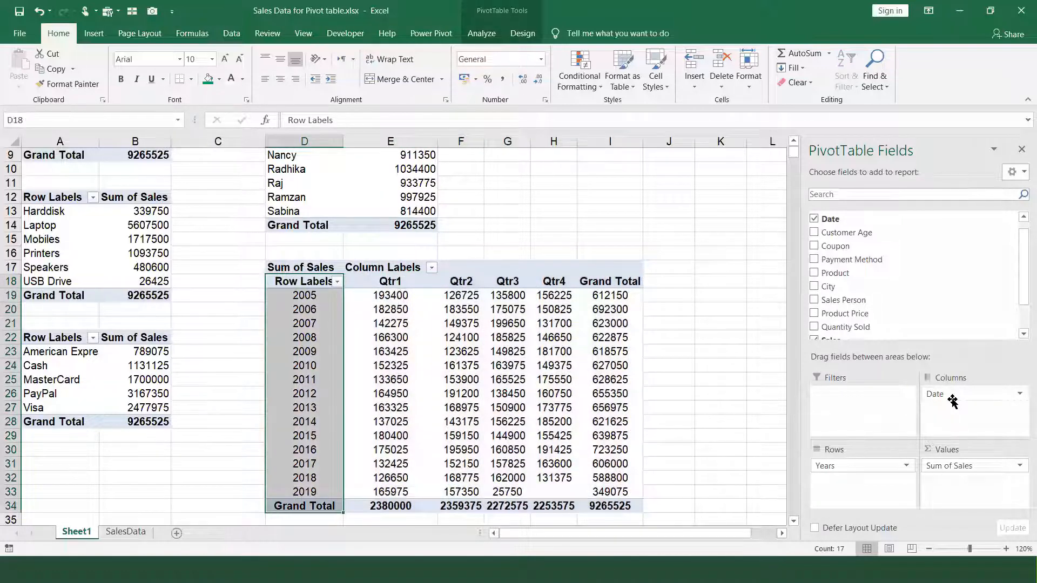
pyautogui.press('Left')
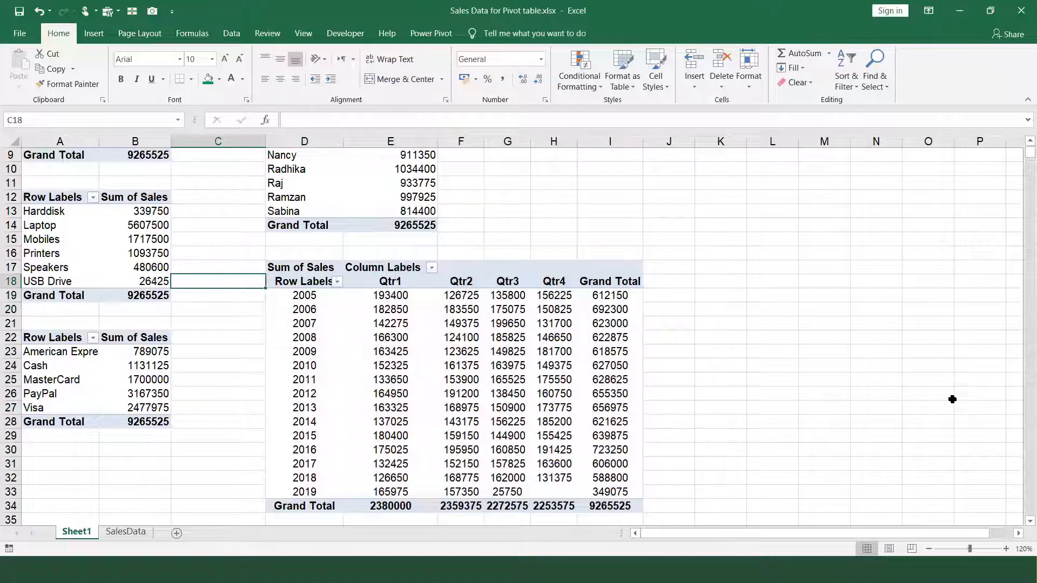
# - Remove the Date field from the columns so only Years remains, and left-align the row labels in D17:D33
pyautogui.click(402, 318)
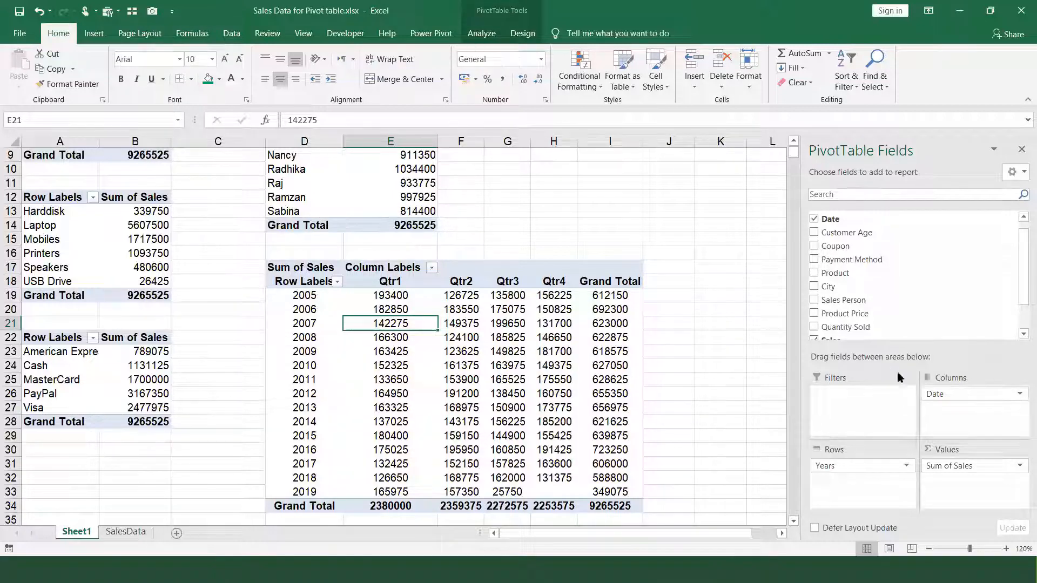
pyautogui.moveTo(933, 394); pyautogui.dragTo(697, 290)
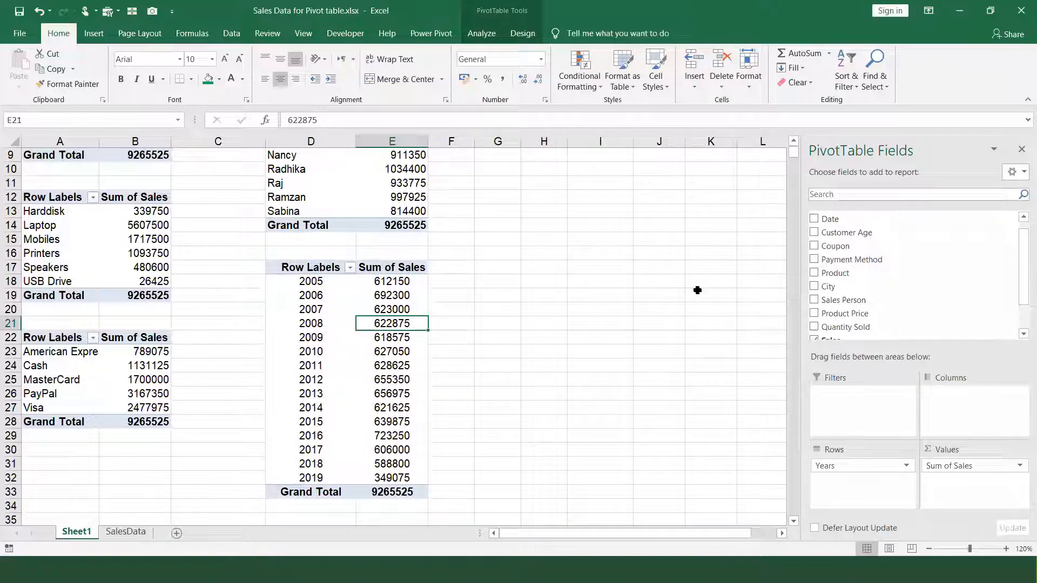
pyautogui.press('Left')
pyautogui.press('Up')
pyautogui.press('Up')
pyautogui.press('Up')
pyautogui.press('Up')
pyautogui.hotkey('ctrl', 'shift', 'Down')
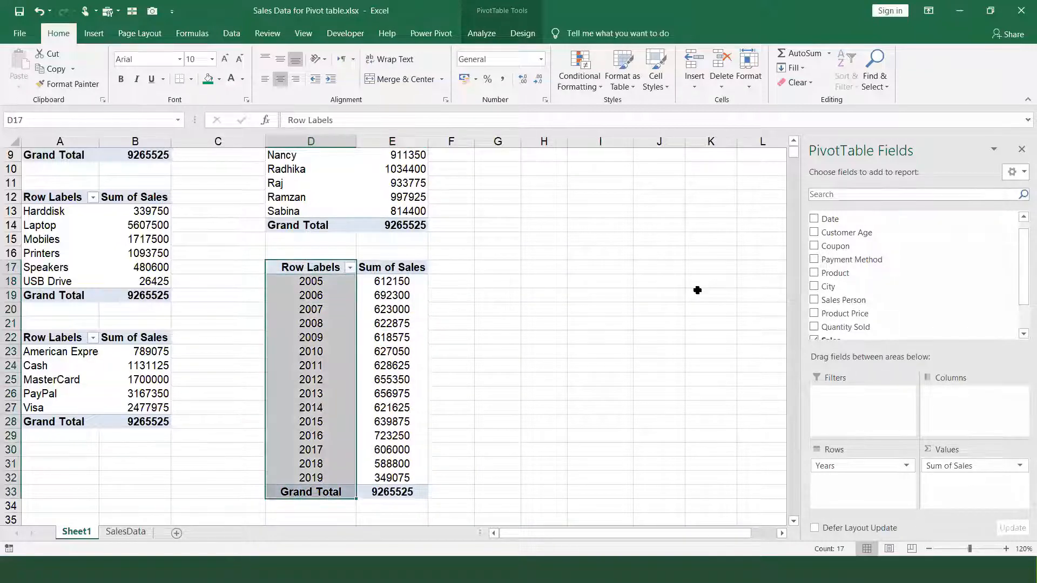
pyautogui.hotkey('alt', 'h')
pyautogui.press('a')
pyautogui.press('l')
# - Rename the row label header of the city pivot table in A3 as "City wise"
pyautogui.hotkey('ctrl', 'Up')
pyautogui.hotkey('ctrl', 'Up')
pyautogui.hotkey('ctrl', 'Up')
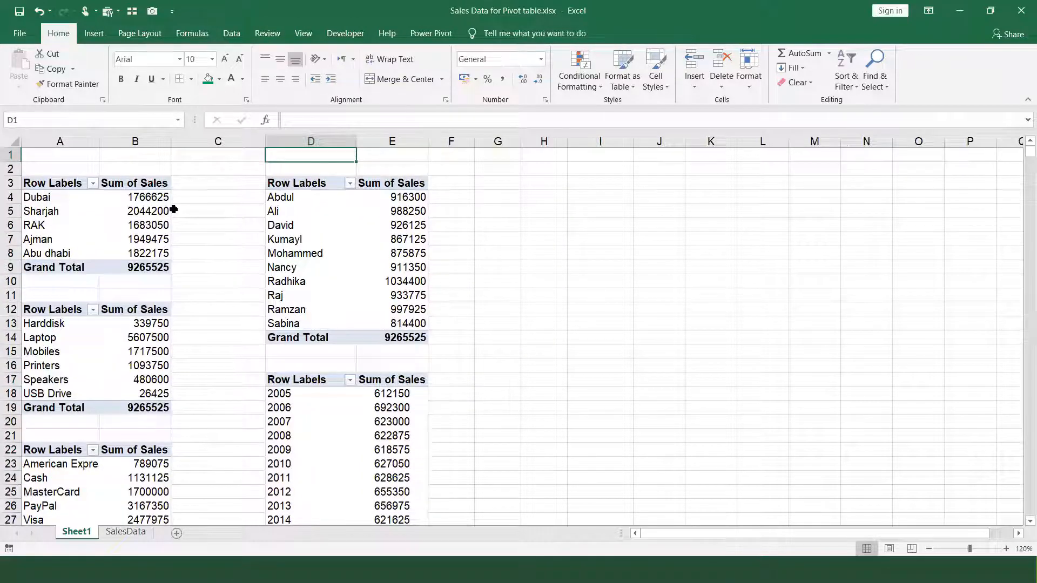
pyautogui.click(66, 180)
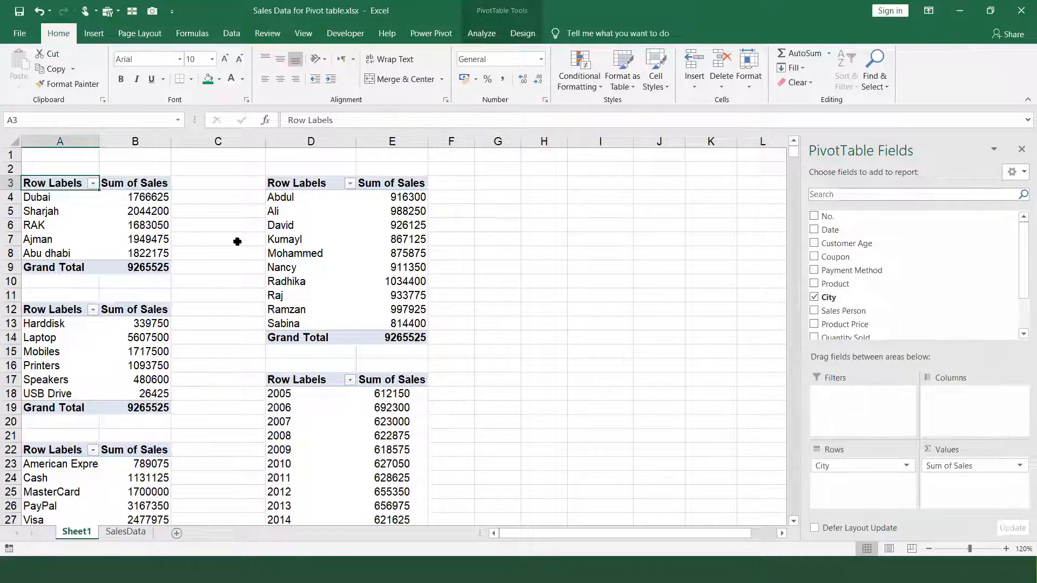
pyautogui.write('City')
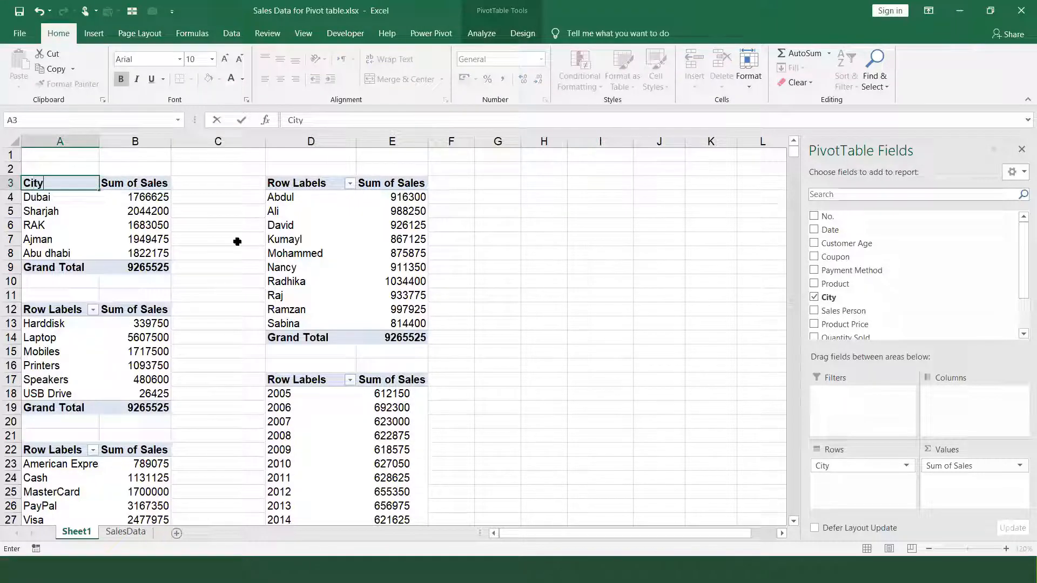
pyautogui.write(' wise')
pyautogui.press('Return')
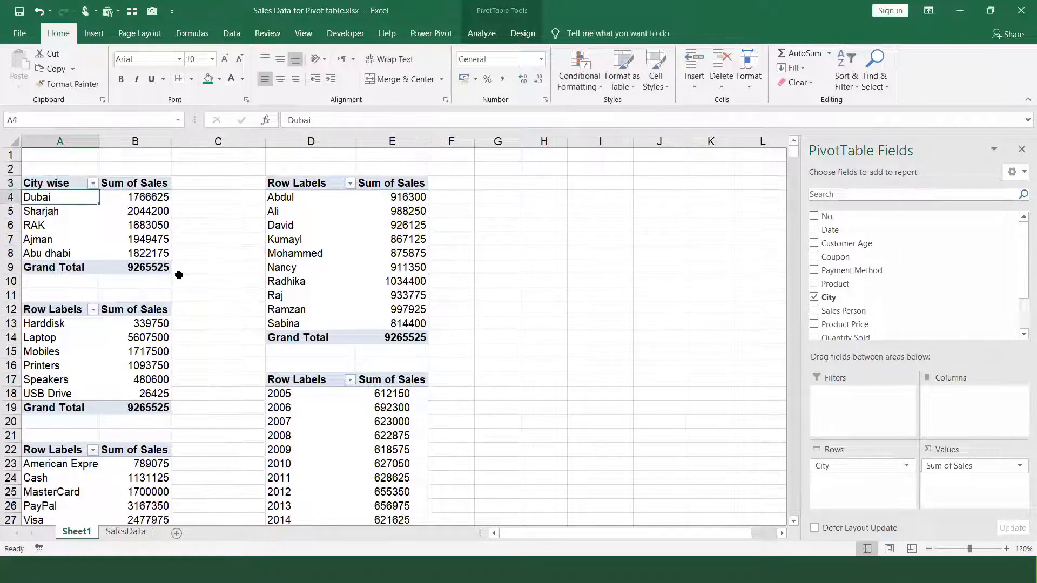
# - Rename the row label header of the product pivot table in A12 as "Product"
pyautogui.click(67, 308)
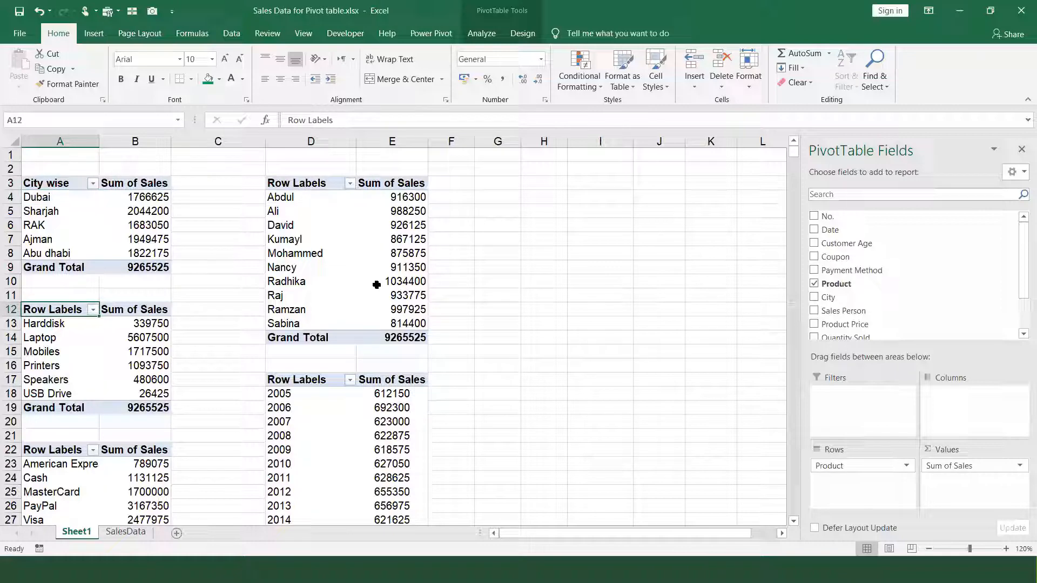
pyautogui.write('Product')
pyautogui.press('Return')
# - Rename the row label header of the payment method pivot table in A22 as "Payment wise"
pyautogui.press('Down')
pyautogui.press('Down')
pyautogui.press('Down')
pyautogui.press('Down')
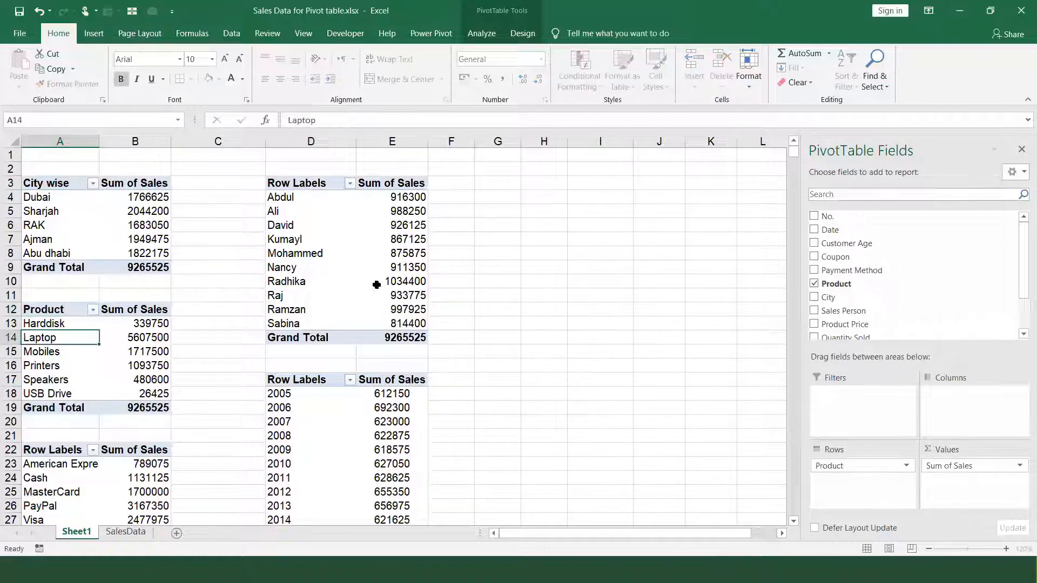
pyautogui.press('Down')
pyautogui.press('Down')
pyautogui.press('Down')
pyautogui.press('Down')
pyautogui.press('Down')
pyautogui.write('PayPal')
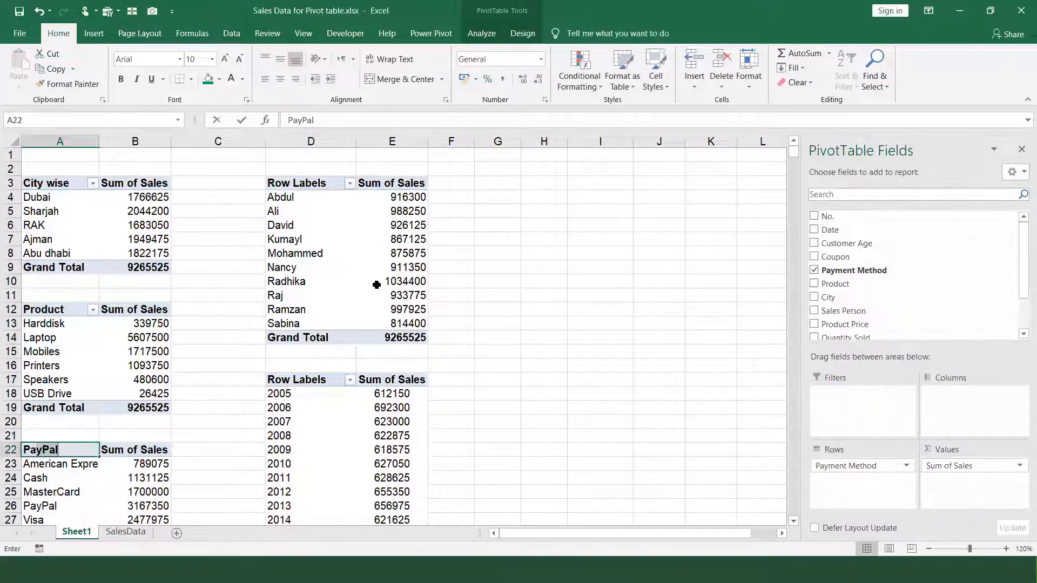
pyautogui.press('BackSpace')
pyautogui.press('BackSpace')
pyautogui.press('BackSpace')
pyautogui.write('ment wise')
# - Rename the row label header of the yearly pivot table in D17 as "Year wise"
pyautogui.press('Right')
pyautogui.press('Right')
pyautogui.press('Right')
pyautogui.press('Up')
pyautogui.press('Up')
pyautogui.press('Up')
pyautogui.press('Up')
pyautogui.press('Up')
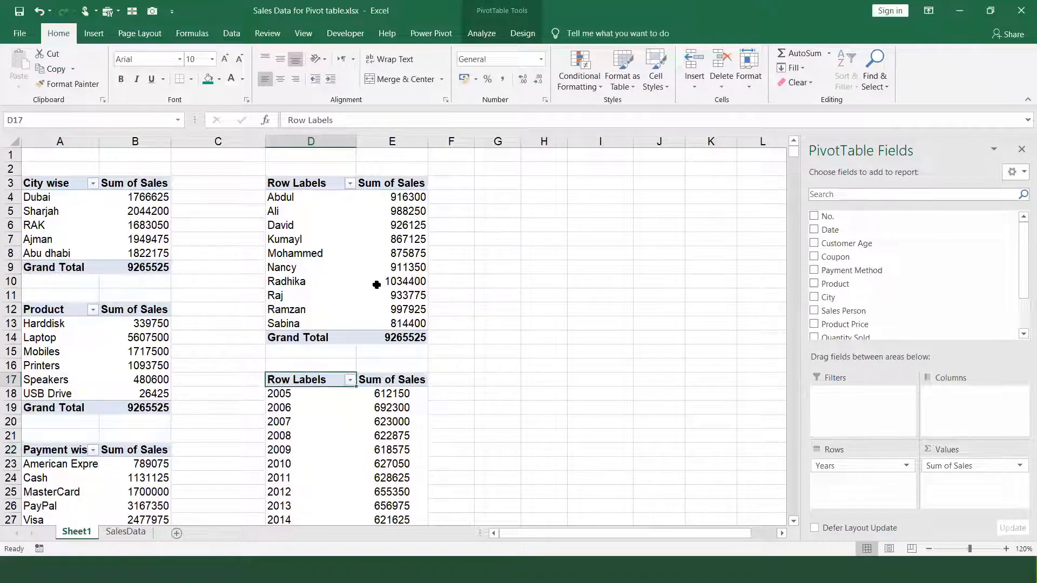
pyautogui.write('Year wise')
# - Rename the row label header of the salesperson pivot table in D3 as "Sales Person"
pyautogui.hotkey('ctrl', 'Up')
pyautogui.hotkey('ctrl', 'Up')
pyautogui.hotkey('ctrl', 'Up')
pyautogui.hotkey('ctrl', 'Down')
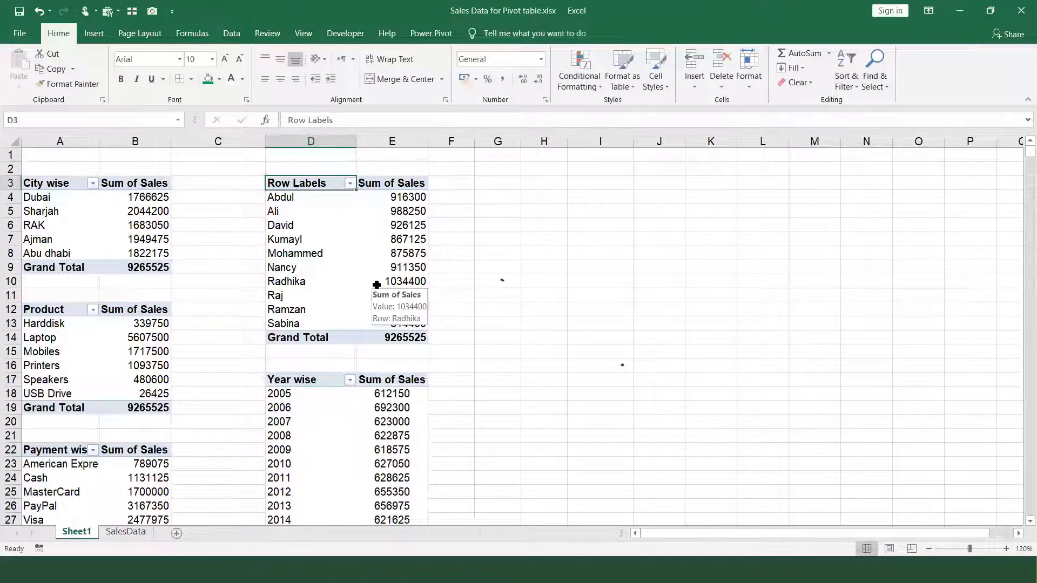
pyautogui.write('Sales Person')
pyautogui.press('Return')
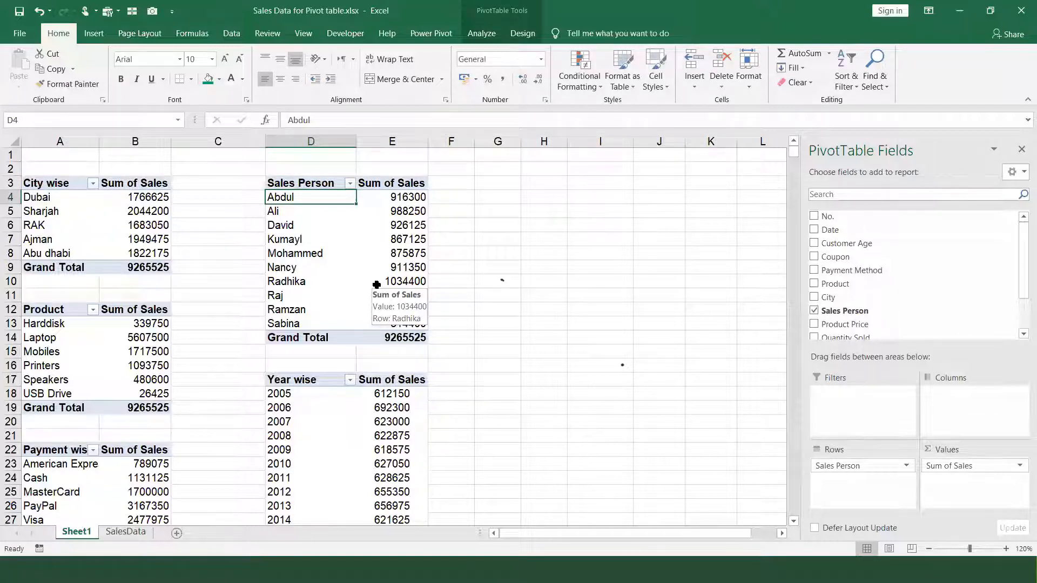
# - Format the City wise pivot table with the blue table style from the first row of Medium styles
pyautogui.click(122, 225)
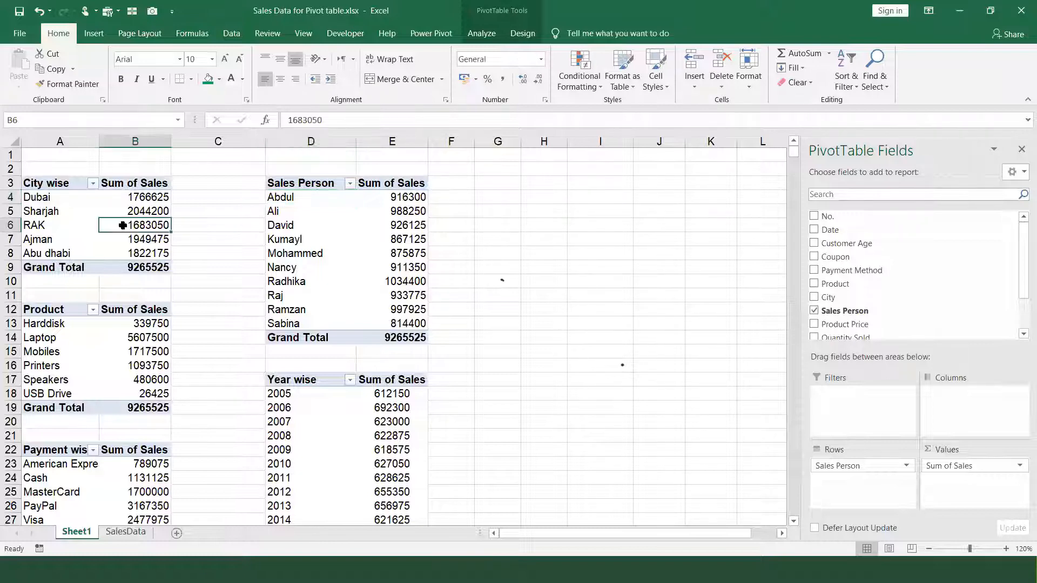
pyautogui.click(627, 84)
pyautogui.click(675, 291)
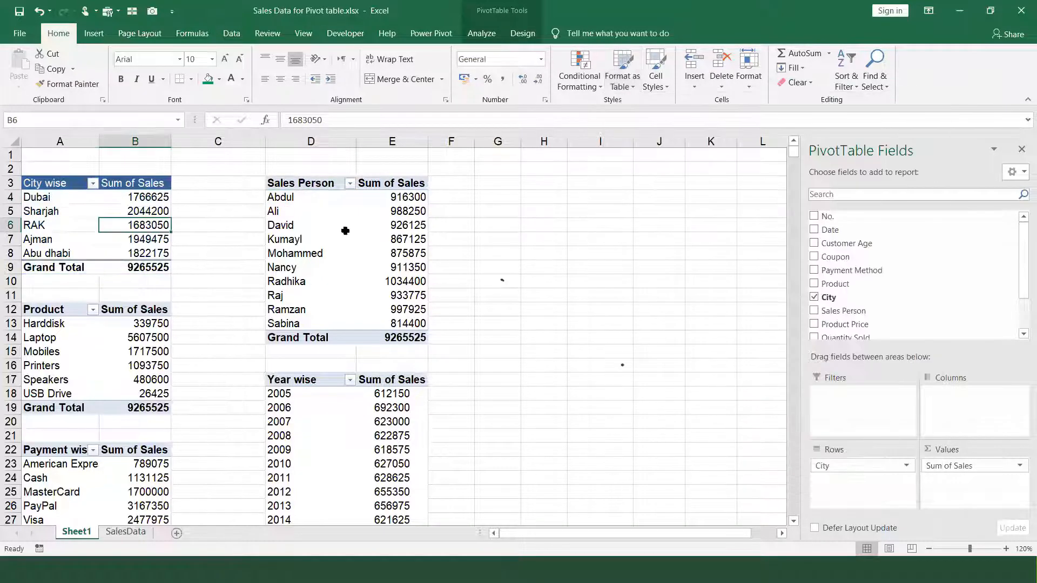
# - Format the Sales Person pivot table with the red table style from the first row of Medium styles
pyautogui.click(343, 227)
pyautogui.click(624, 81)
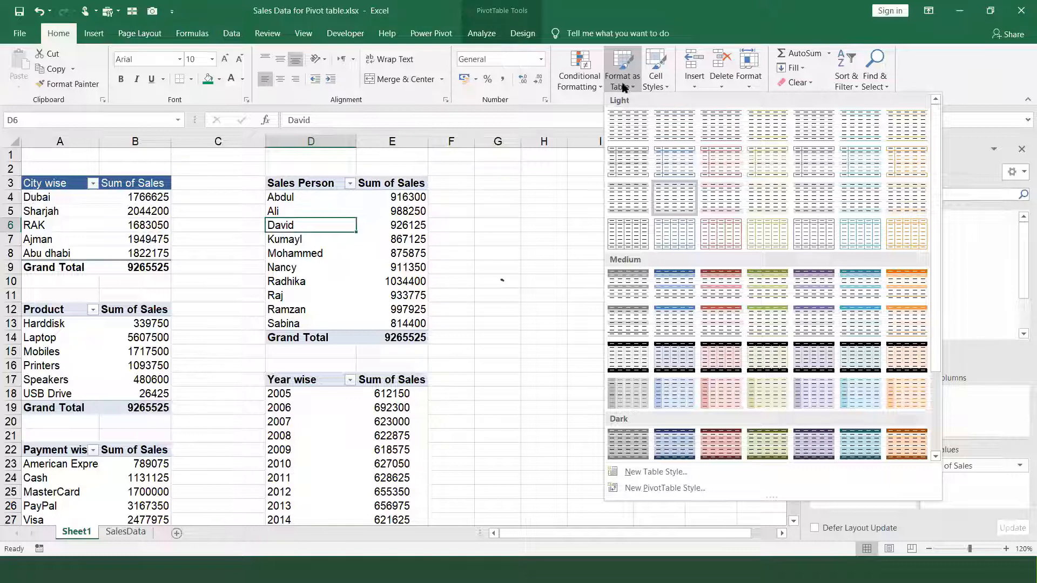
pyautogui.click(721, 284)
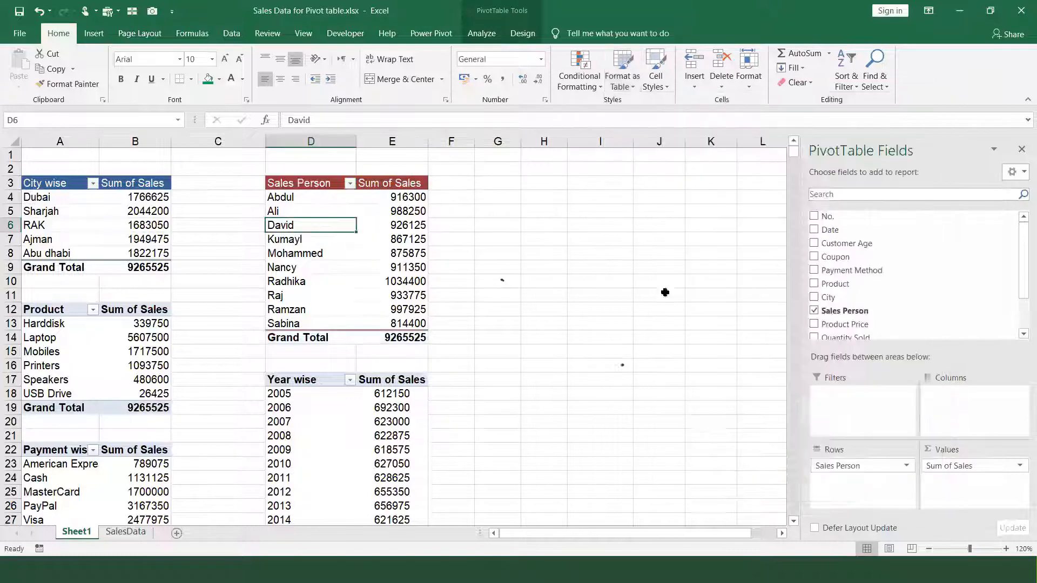
# - Format the Year wise pivot table with the green table style from the first row of Medium styles
pyautogui.click(391, 394)
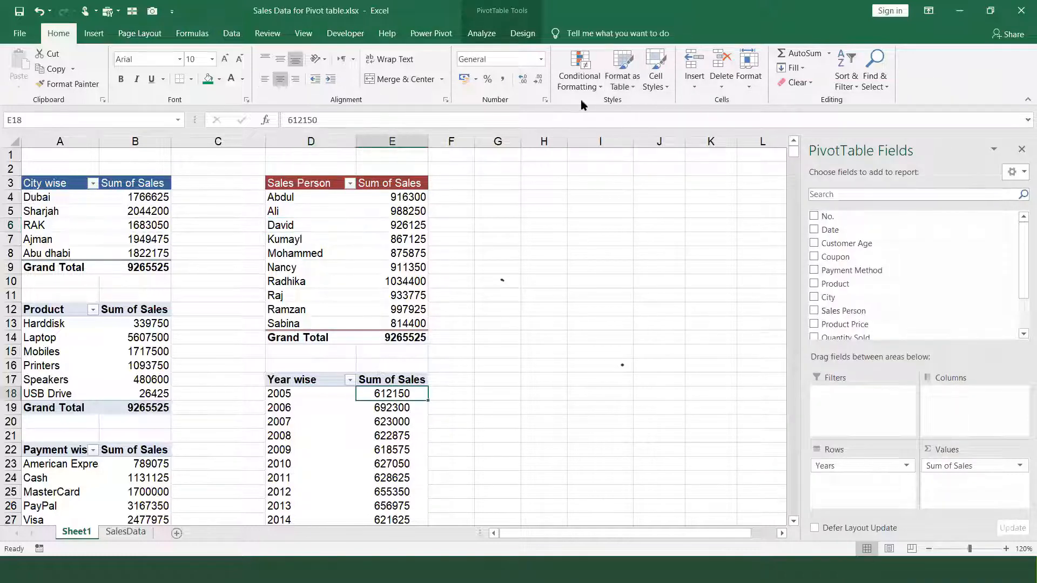
pyautogui.click(617, 85)
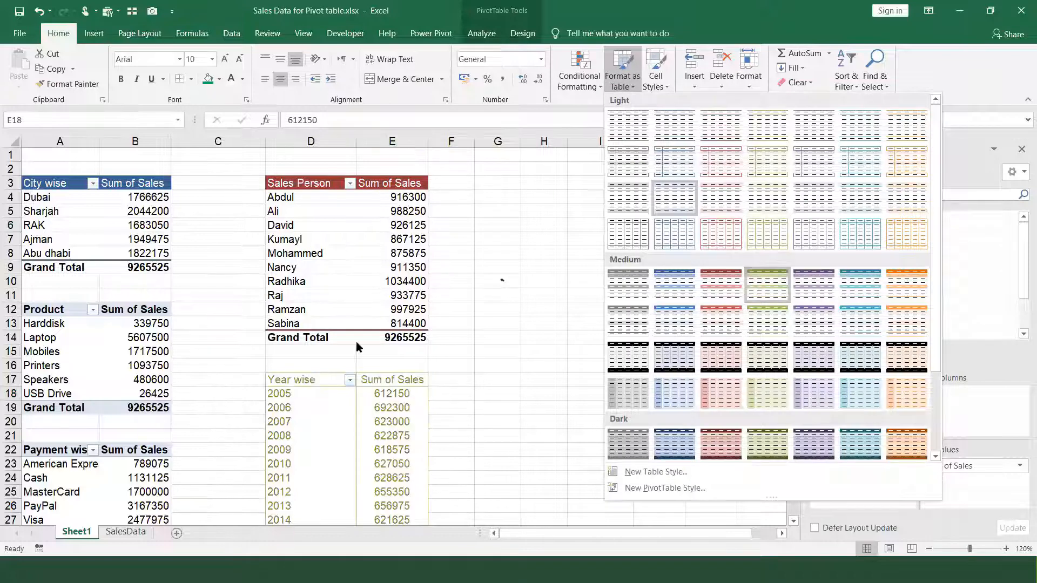
pyautogui.click(756, 292)
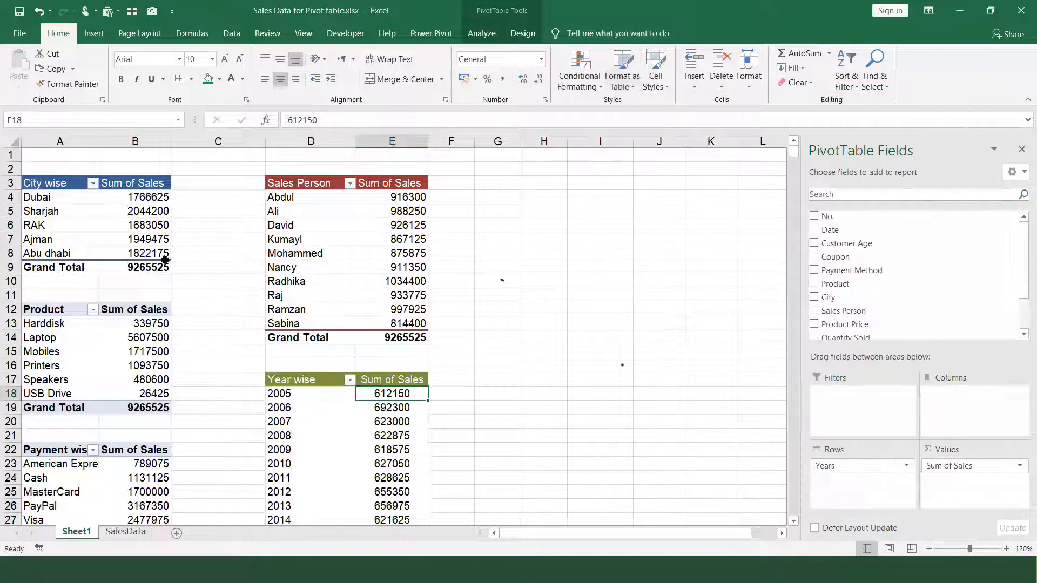
# - Format the Product pivot table with the purple table style from the first row of Medium styles
pyautogui.click(128, 316)
pyautogui.click(632, 89)
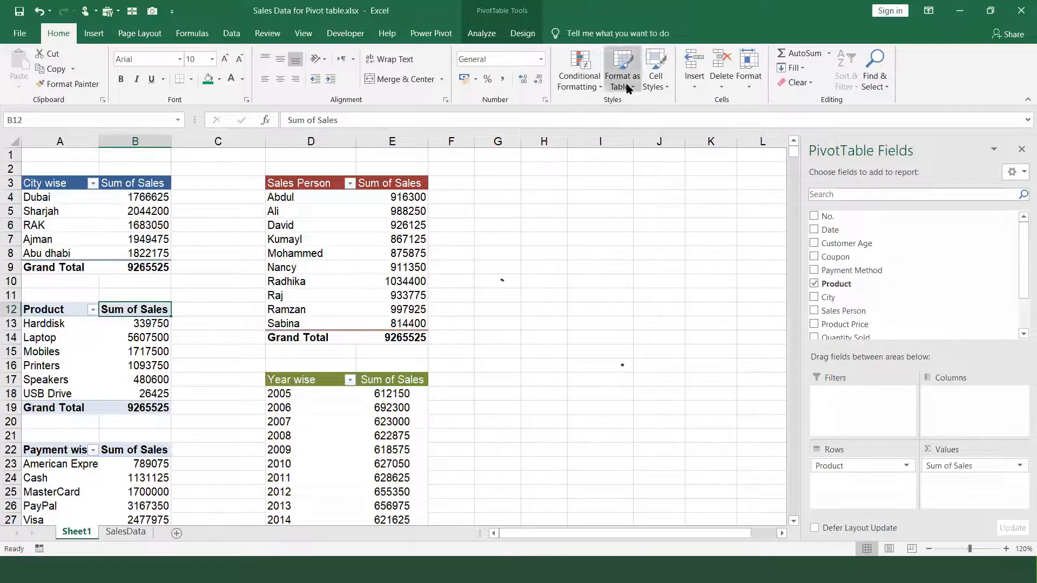
pyautogui.click(796, 284)
# - Format the Payment wise pivot table with the orange table style from the first row of Medium styles
pyautogui.click(139, 463)
pyautogui.click(631, 78)
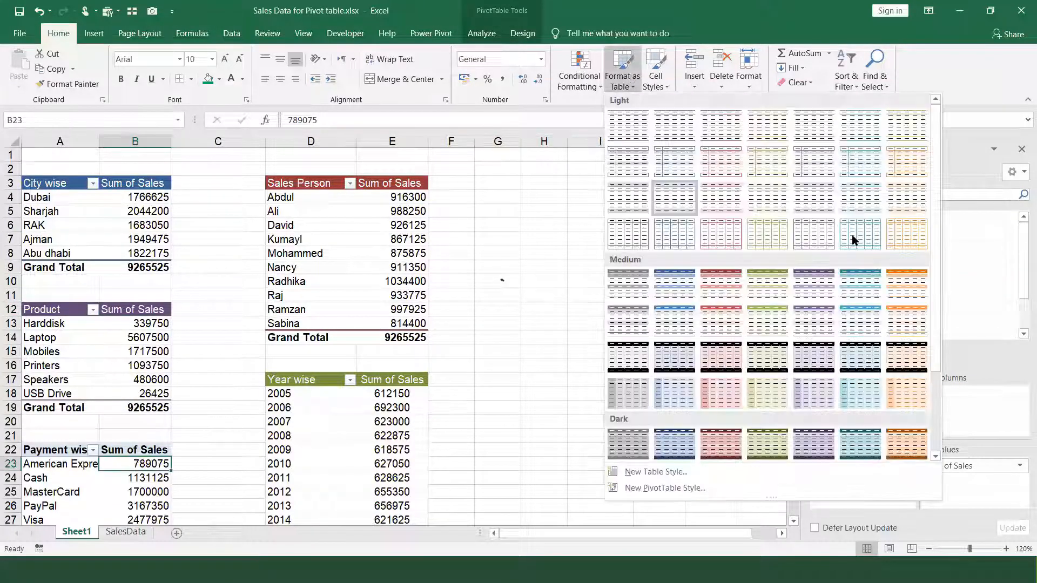
pyautogui.click(900, 289)
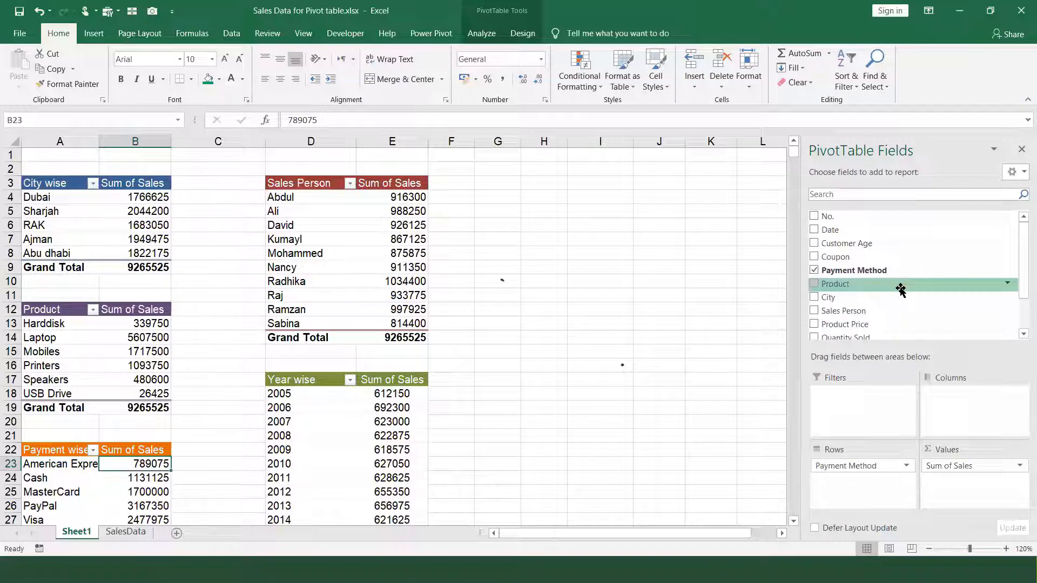
# - Narrow the empty column C between the pivot tables and hide the gridlines on Sheet1
pyautogui.moveTo(265, 141); pyautogui.dragTo(221, 142)
pyautogui.click(468, 195)
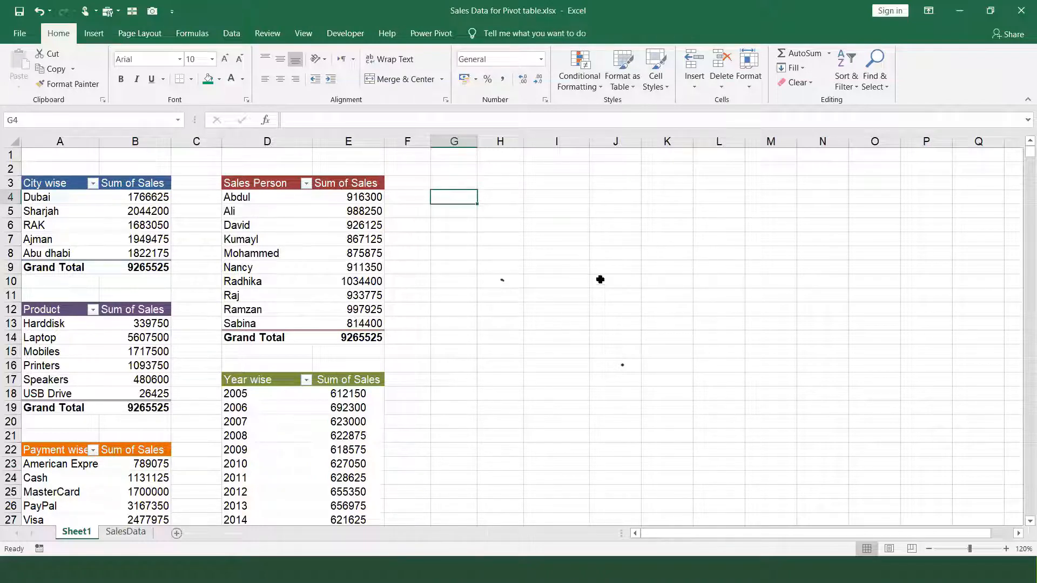
pyautogui.click(312, 35)
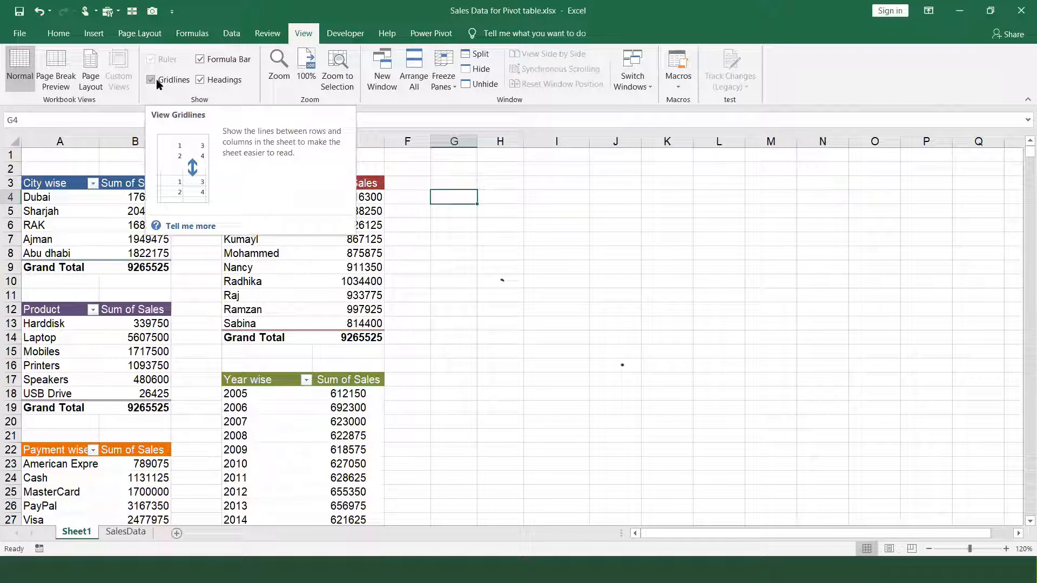
pyautogui.click(153, 79)
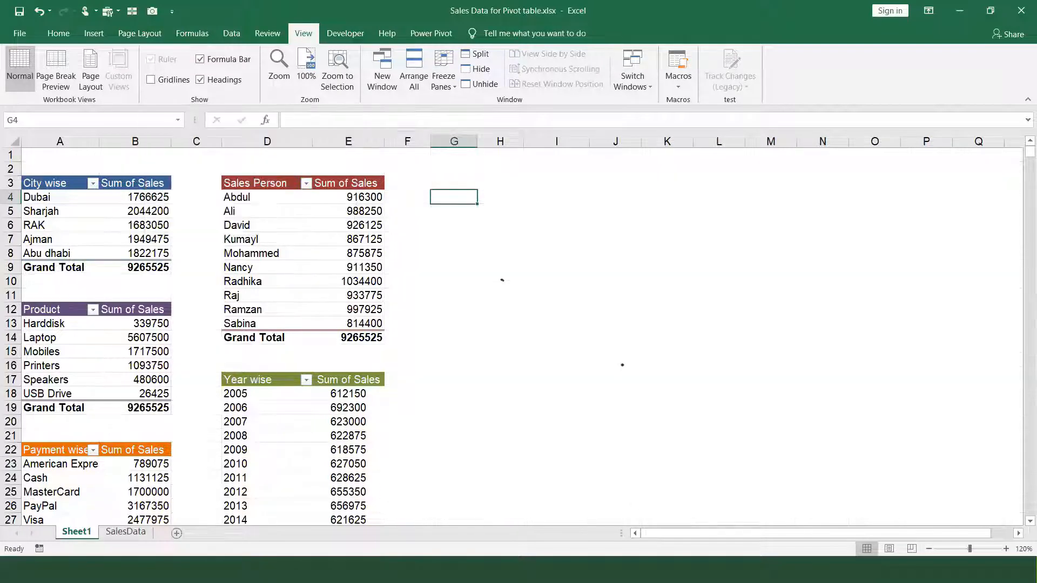
# - Merge and center cells A1:H1 above the pivot tables for the dashboard title
pyautogui.click(602, 565)
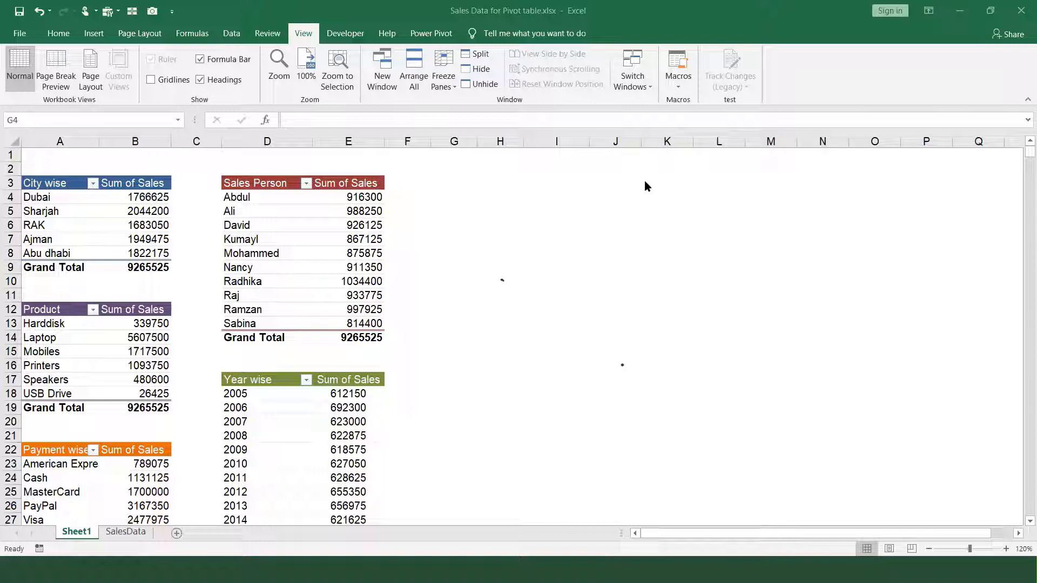
pyautogui.click(606, 194)
pyautogui.click(142, 167)
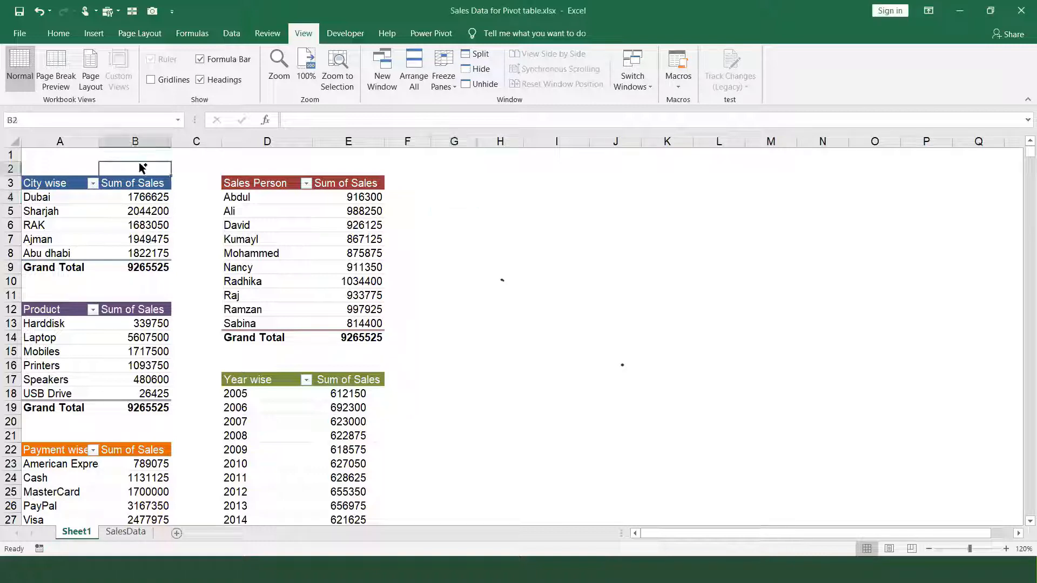
pyautogui.hotkey('ctrl', 'Home')
pyautogui.hotkey('shift', 'Right')
pyautogui.hotkey('shift', 'Right')
pyautogui.hotkey('shift', 'Right')
pyautogui.hotkey('shift', 'Right')
pyautogui.hotkey('shift', 'Right')
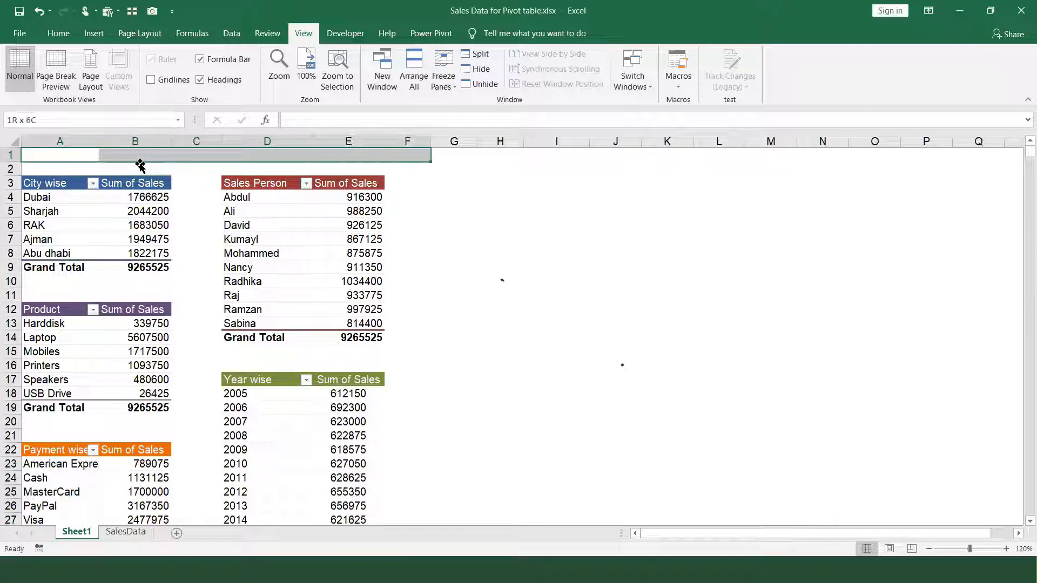
pyautogui.hotkey('shift', 'Right')
pyautogui.hotkey('shift', 'Right')
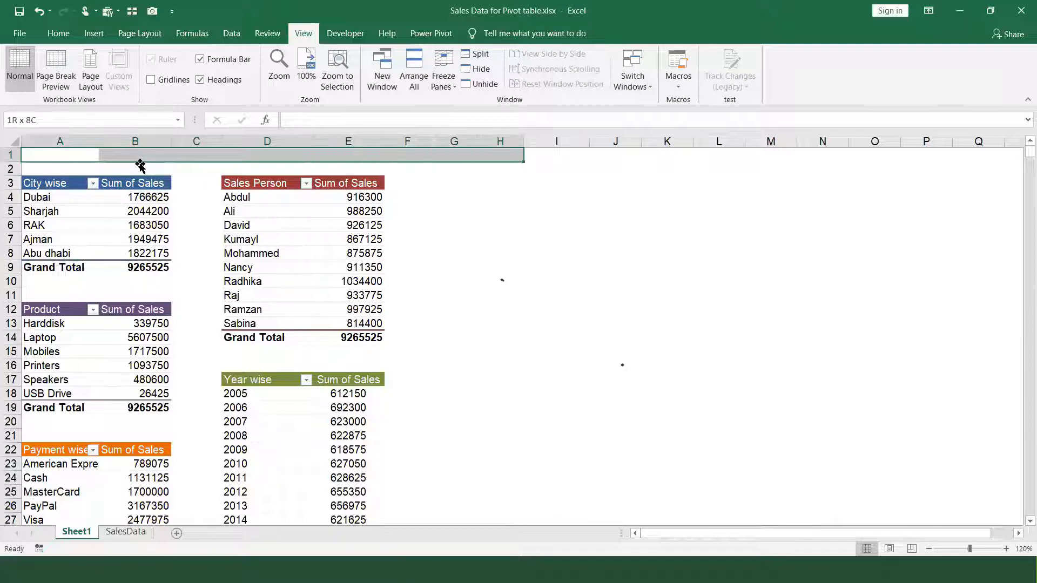
pyautogui.click(64, 36)
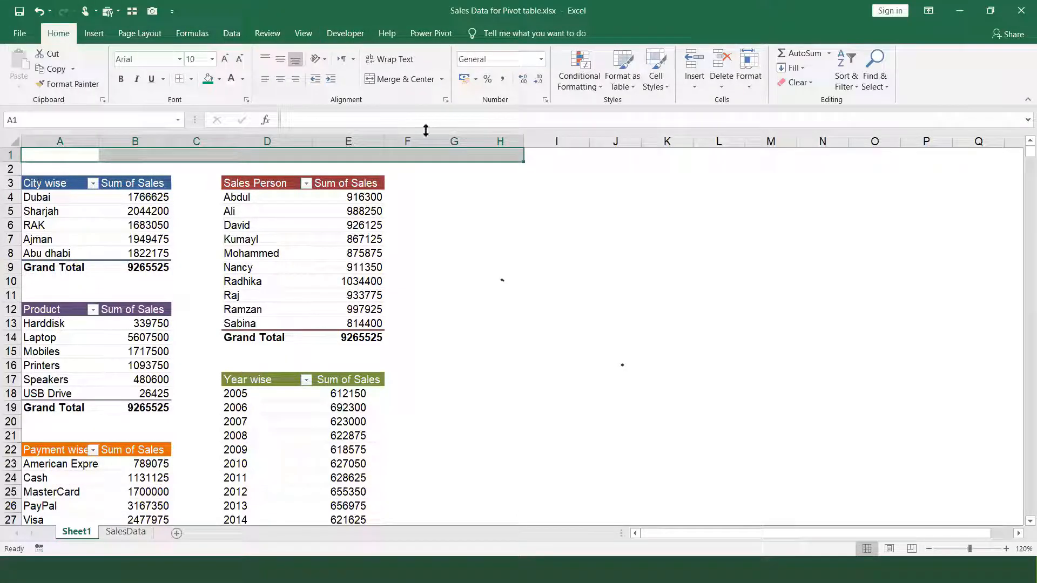
pyautogui.click(414, 79)
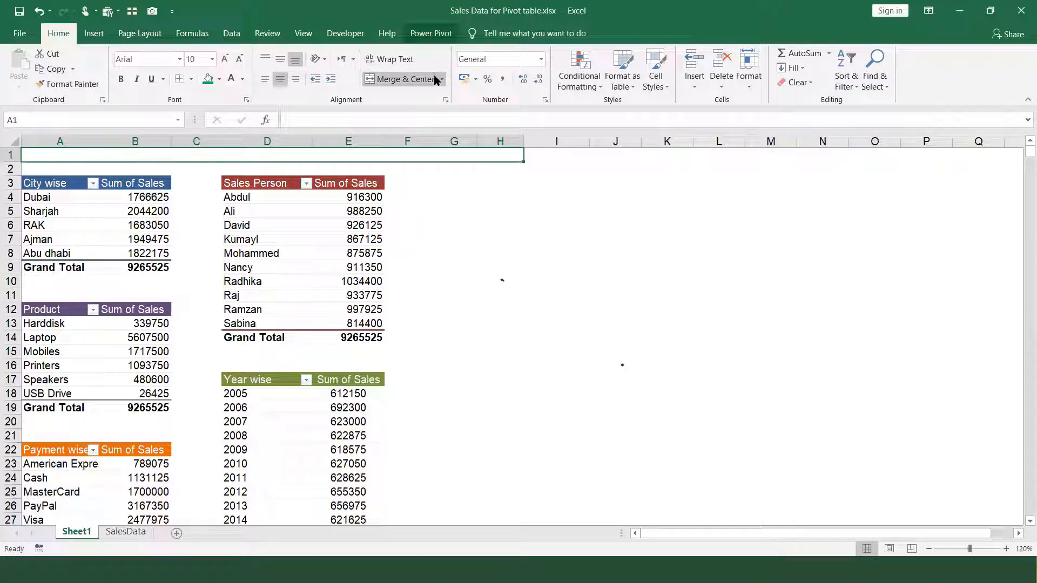
# - Fill the merged title cell A1 with green and make row 1 slightly taller
pyautogui.click(208, 79)
pyautogui.moveTo(13, 161); pyautogui.dragTo(15, 166)
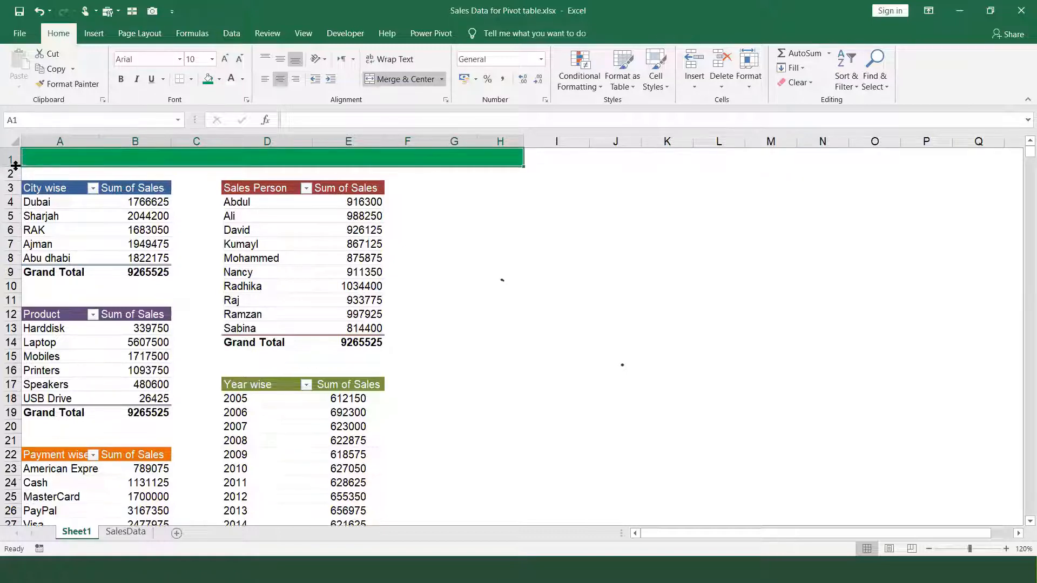
# - Enter "Sales Dashboard : Etech Global Solution : UAE" as the title in the merged cell A1
pyautogui.write('Sales')
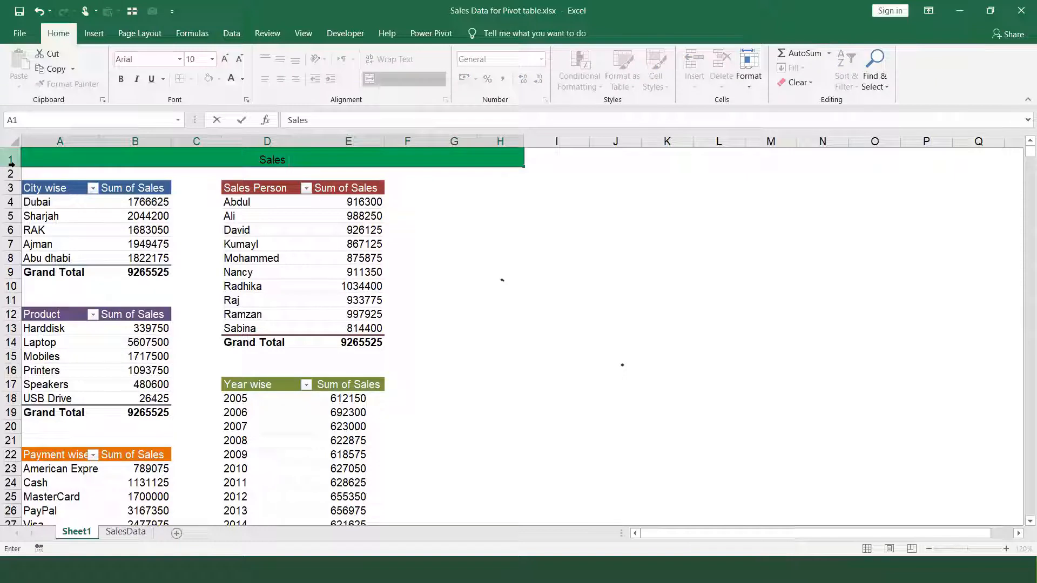
pyautogui.write(' Dashboard :')
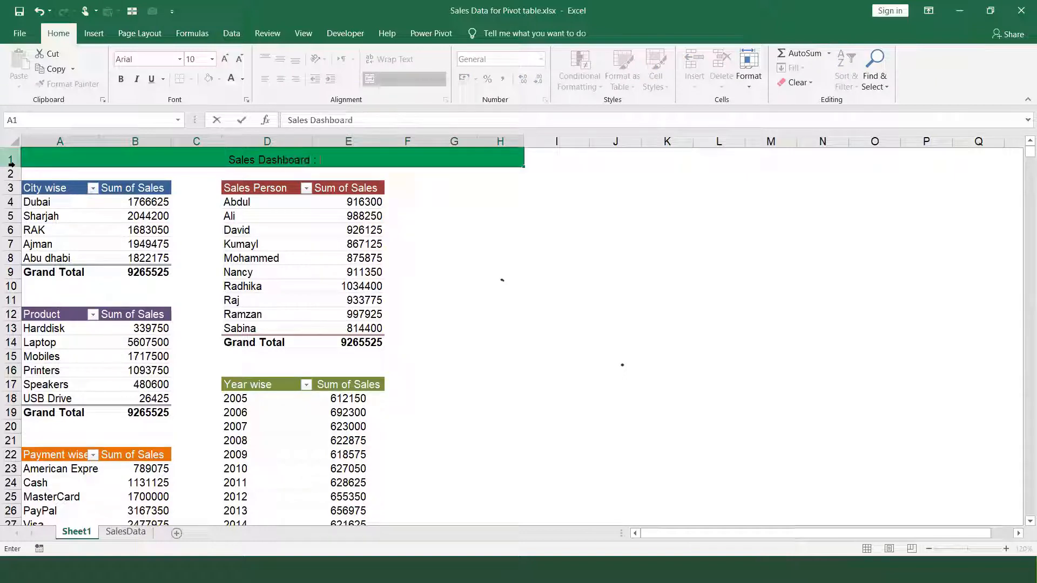
pyautogui.write(' Etech Glo')
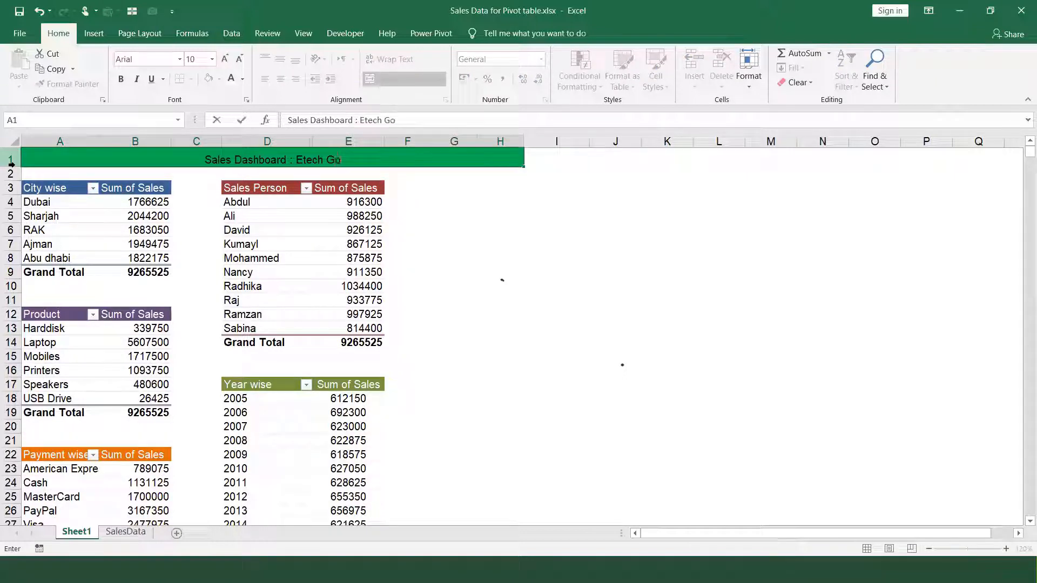
pyautogui.write('bal Solution : UAE')
pyautogui.hotkey('ctrl', 'Return')
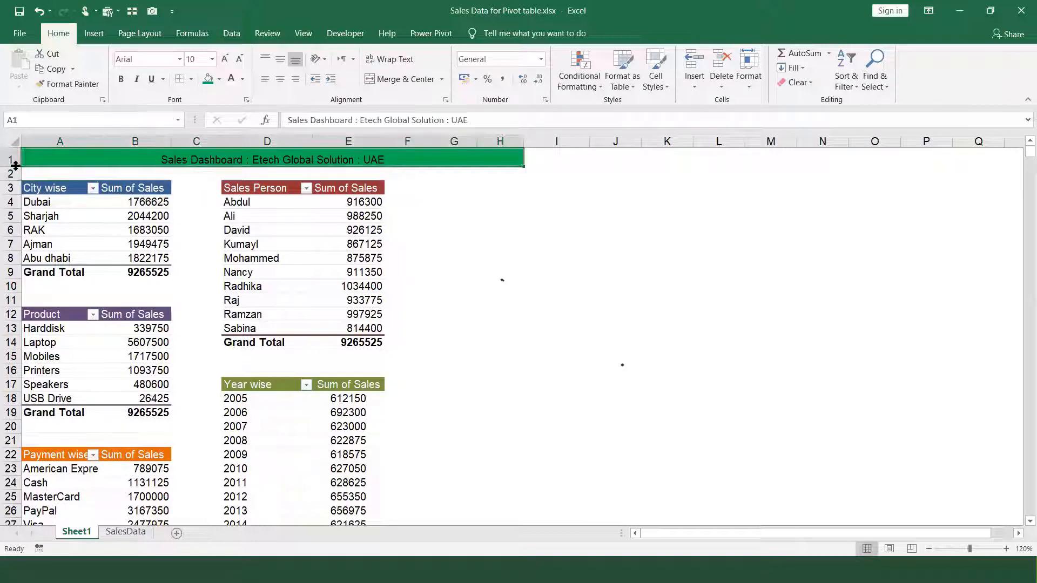
# - Format the dashboard title as bold white 14-point text, vertically centred in its cell
pyautogui.hotkey('ctrl', 'b')
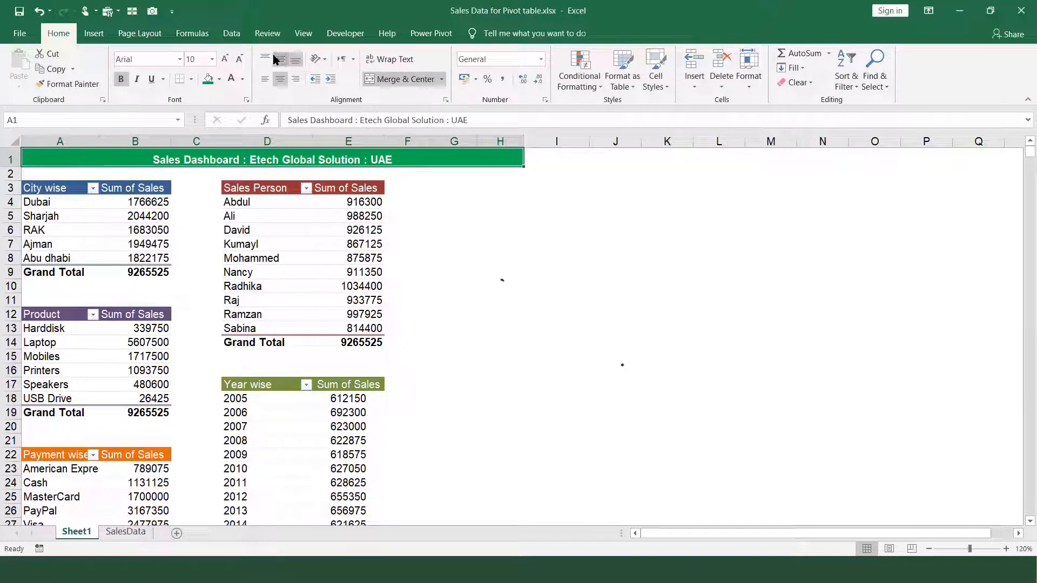
pyautogui.click(224, 58)
pyautogui.click(225, 58)
pyautogui.click(225, 58)
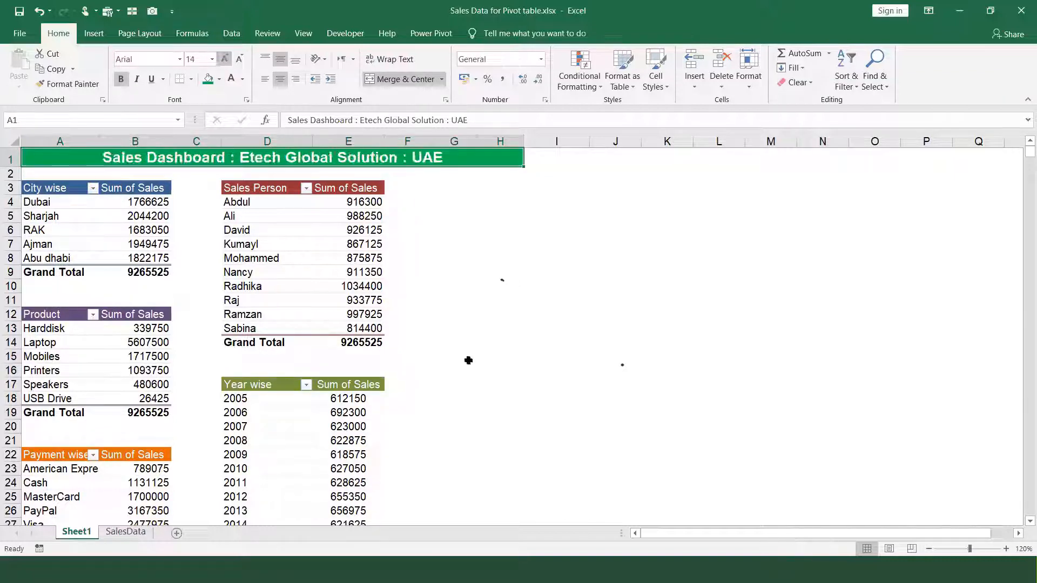
# - Examine the Sales Person pivot table and the sales sums of its first salespeople
pyautogui.click(261, 198)
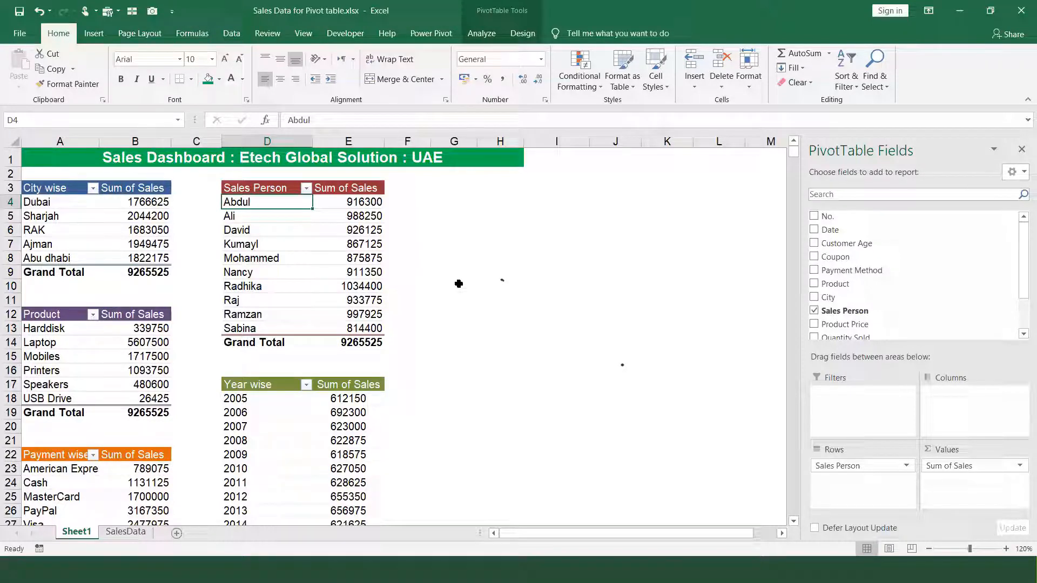
pyautogui.moveTo(256, 186); pyautogui.dragTo(368, 342)
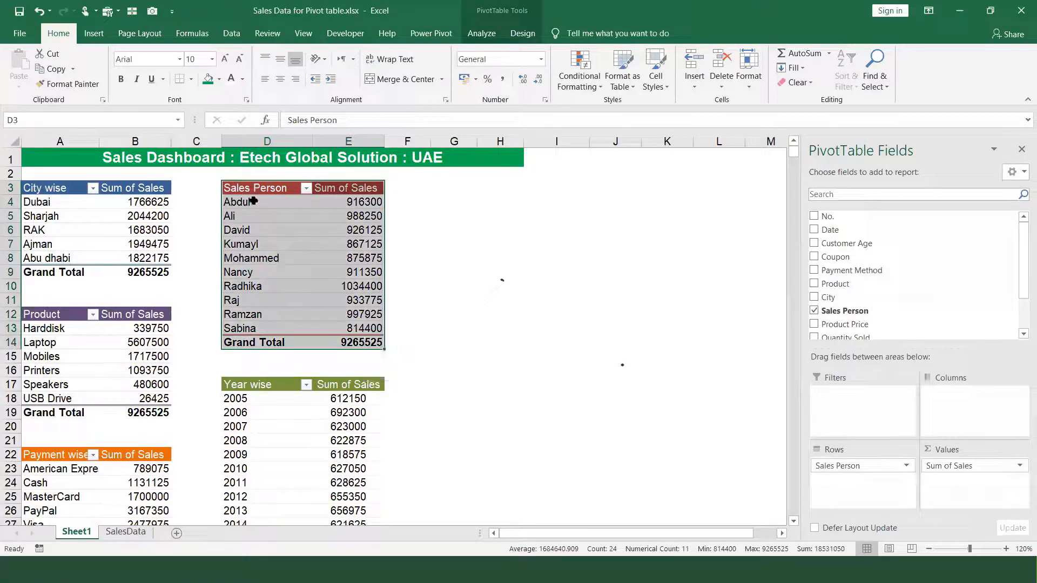
pyautogui.moveTo(283, 202); pyautogui.dragTo(344, 207)
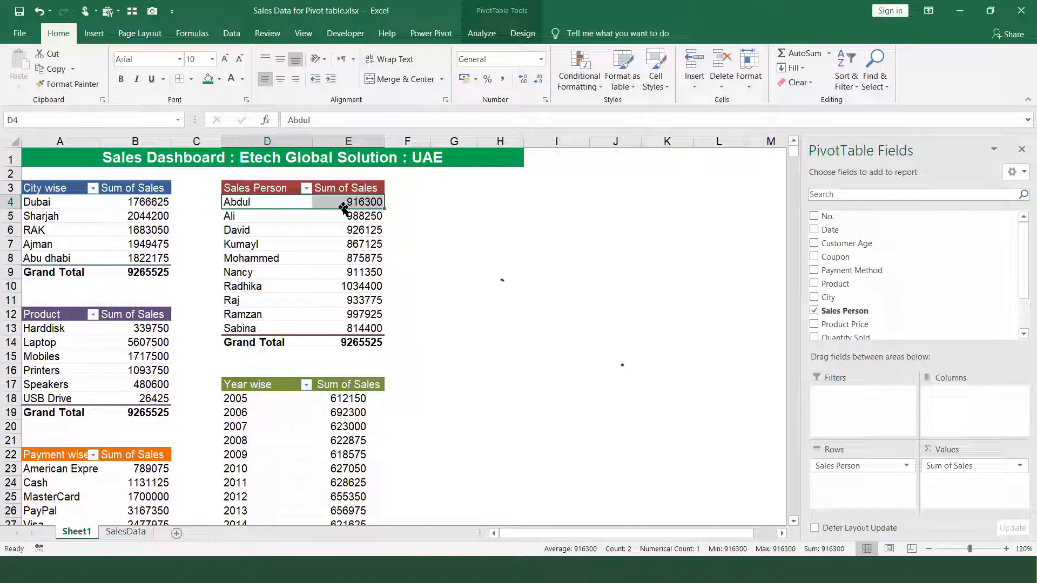
pyautogui.click(284, 216)
pyautogui.click(342, 217)
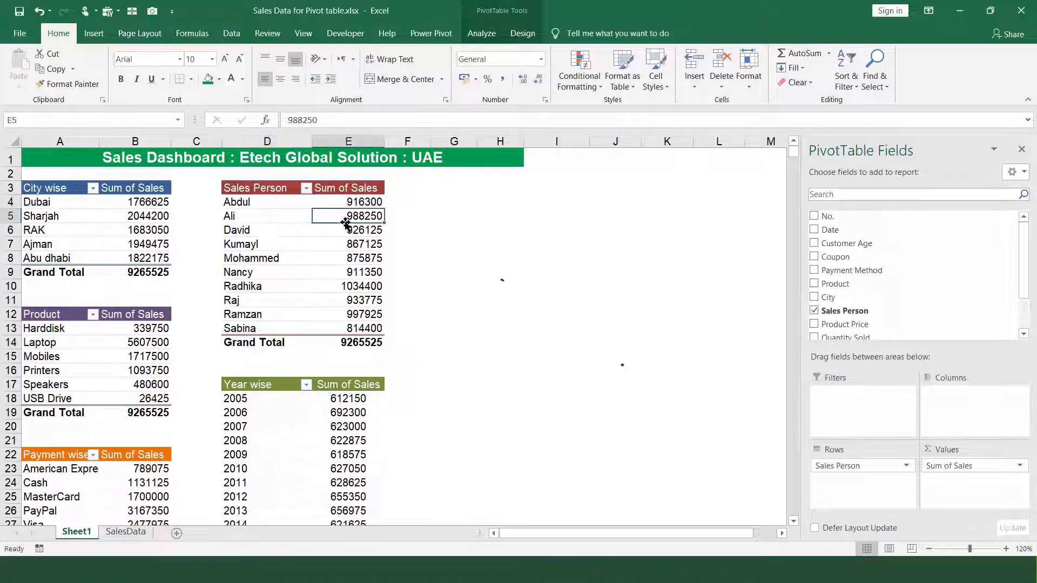
# - Insert a City slicer for the Sales Person pivot table
pyautogui.click(273, 231)
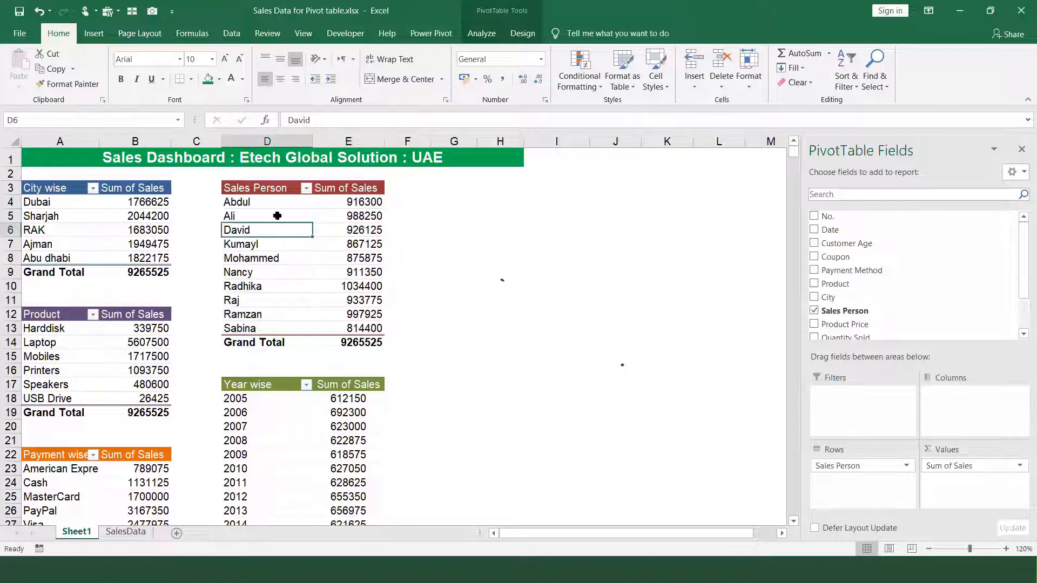
pyautogui.click(94, 35)
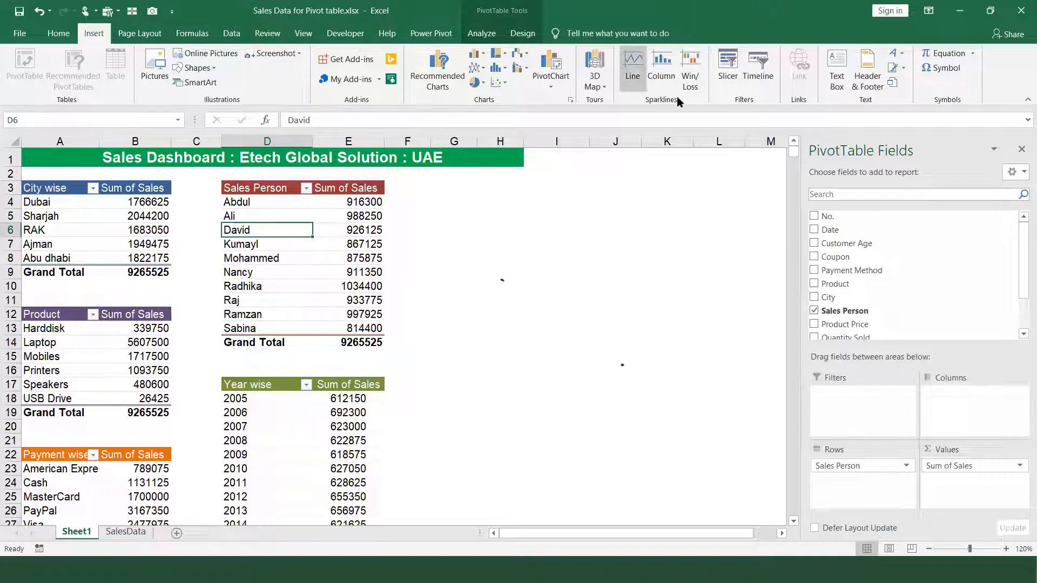
pyautogui.click(727, 76)
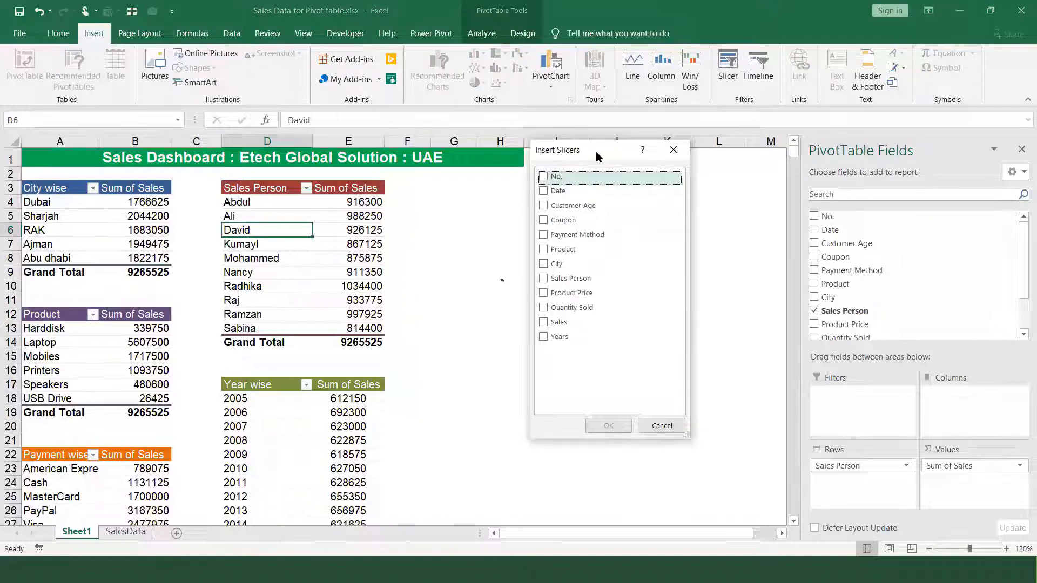
pyautogui.moveTo(597, 153); pyautogui.dragTo(589, 158)
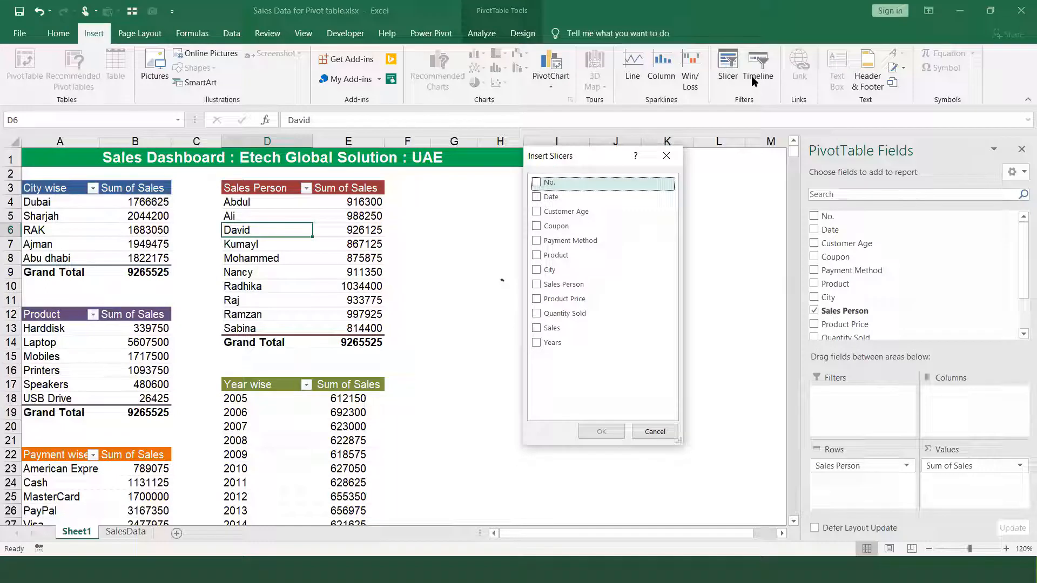
pyautogui.click(538, 272)
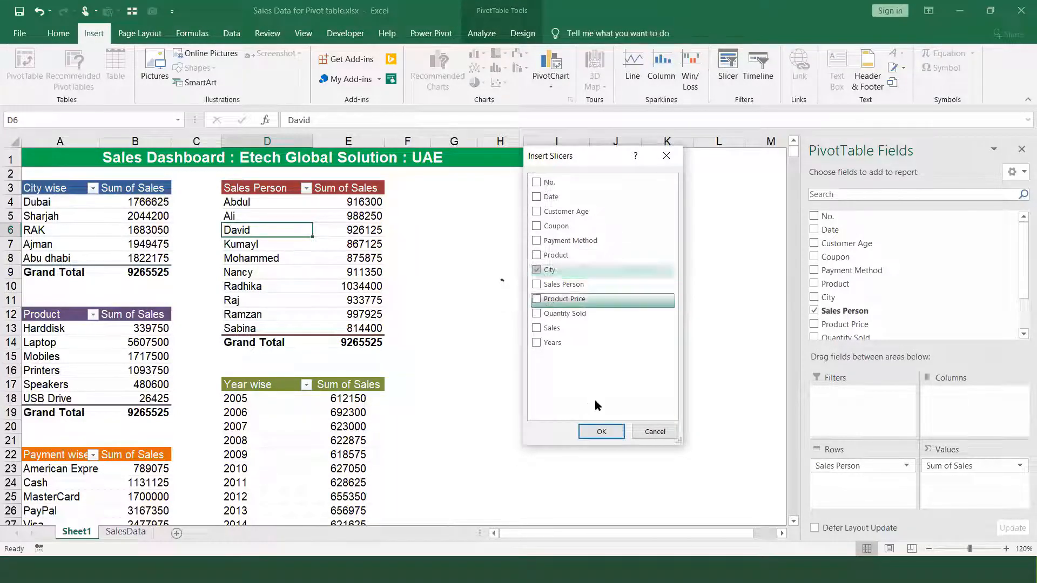
pyautogui.click(601, 431)
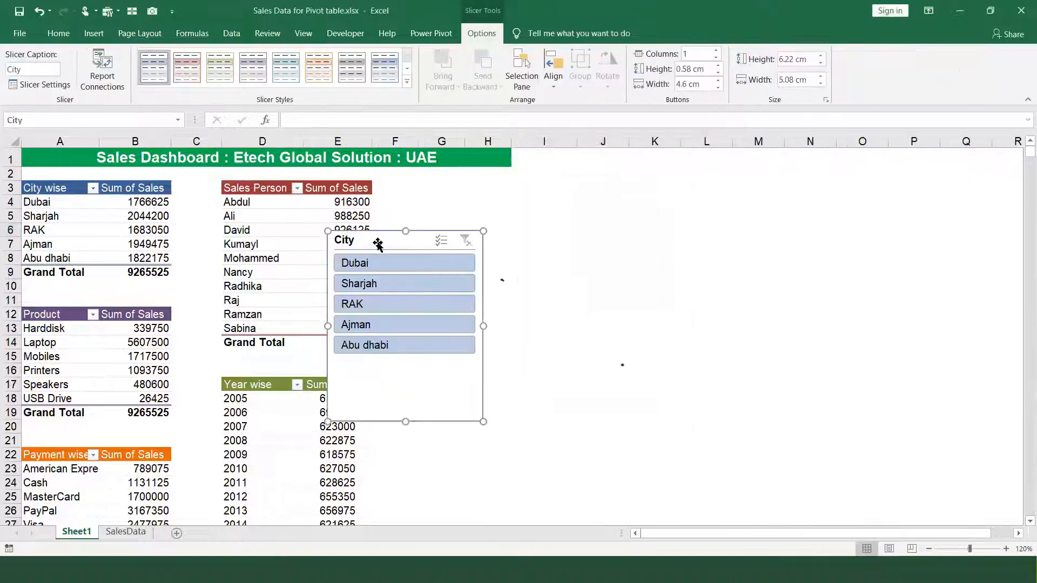
# - Place the City slicer beside the Sales Person pivot table and resize it to 5.11 cm high and 4.46 cm wide
pyautogui.moveTo(377, 240); pyautogui.dragTo(428, 182)
pyautogui.moveTo(532, 277); pyautogui.dragTo(511, 276)
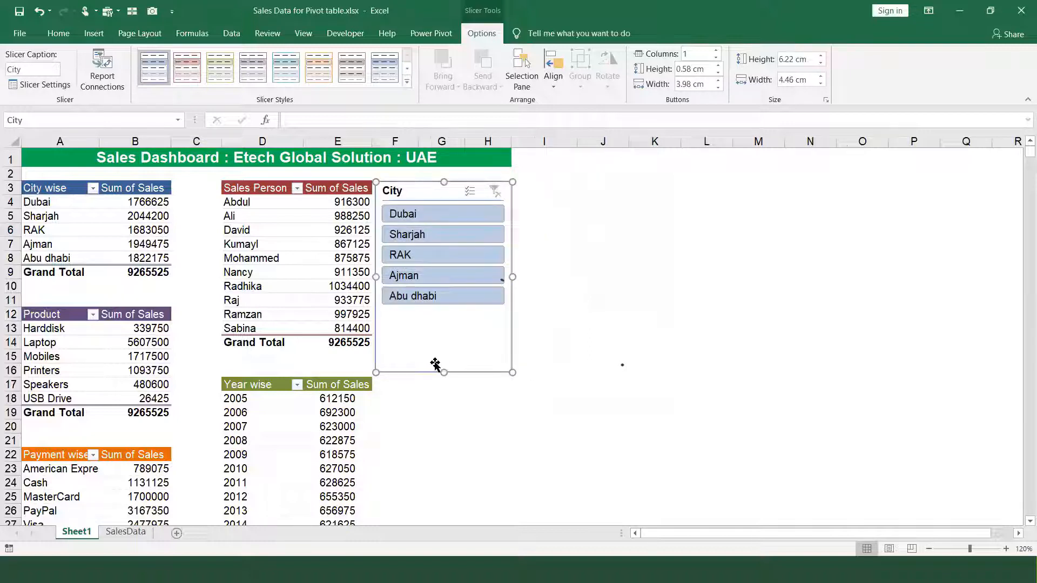
pyautogui.moveTo(445, 360); pyautogui.dragTo(442, 339)
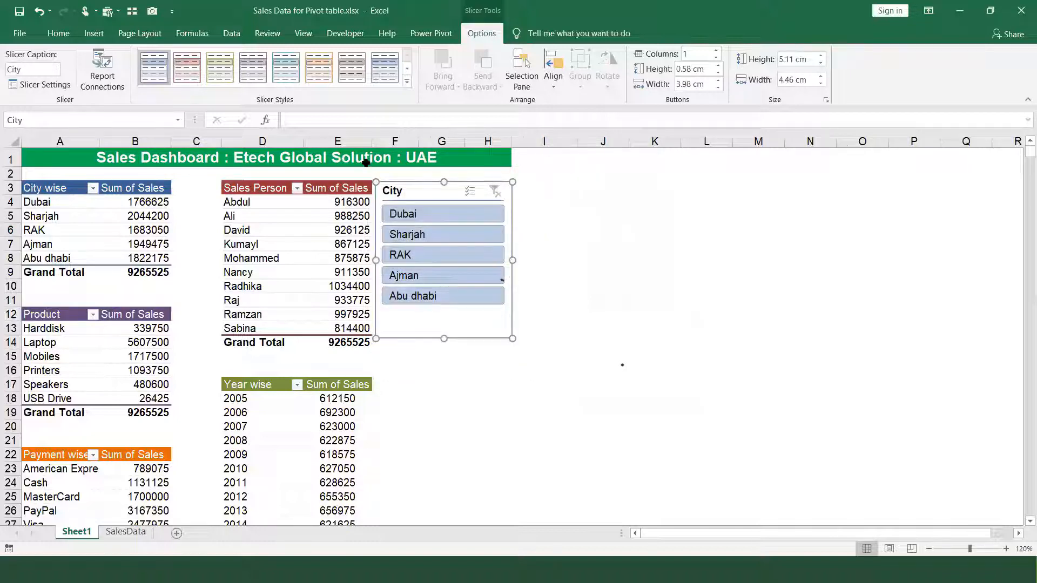
# - Apply the light red slicer style to the City slicer to match the Sales Person pivot table
pyautogui.click(189, 66)
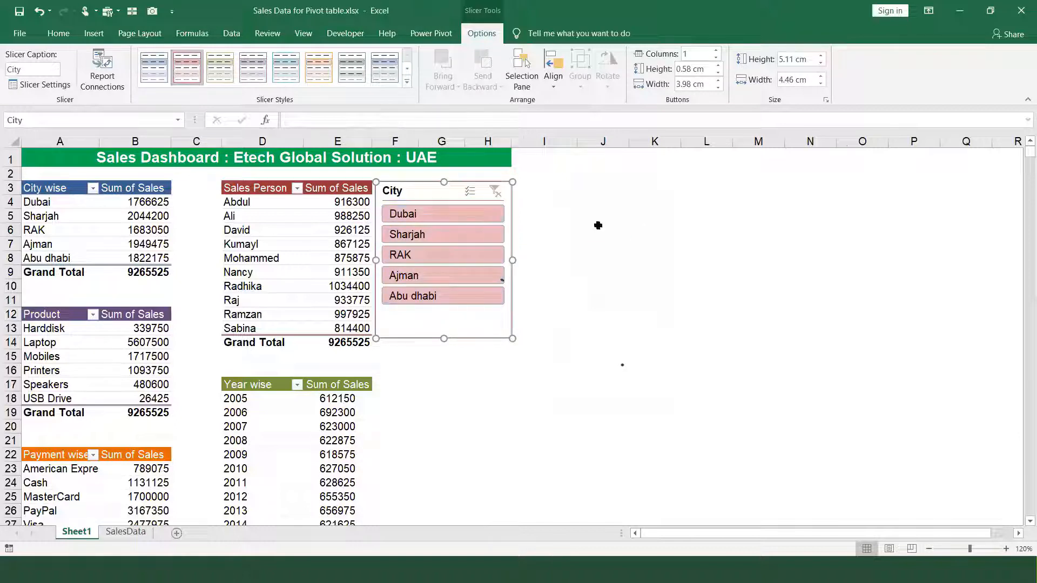
pyautogui.click(599, 227)
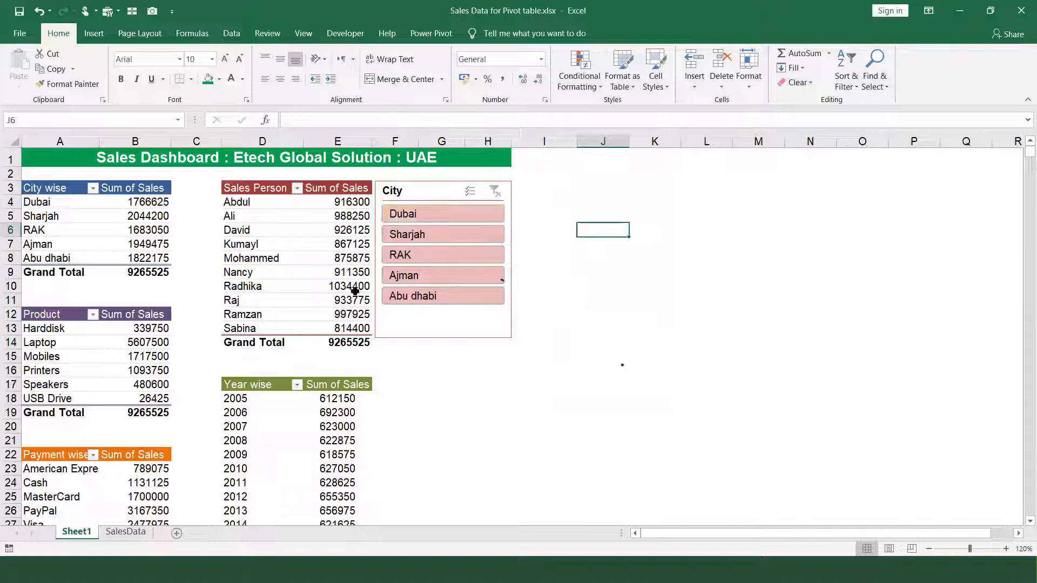
# - Filter the Sales Person pivot table by Dubai, Sharjah, RAK, Ajman and Abu dhabi in turn, and clear the City filter
pyautogui.click(458, 222)
pyautogui.click(432, 233)
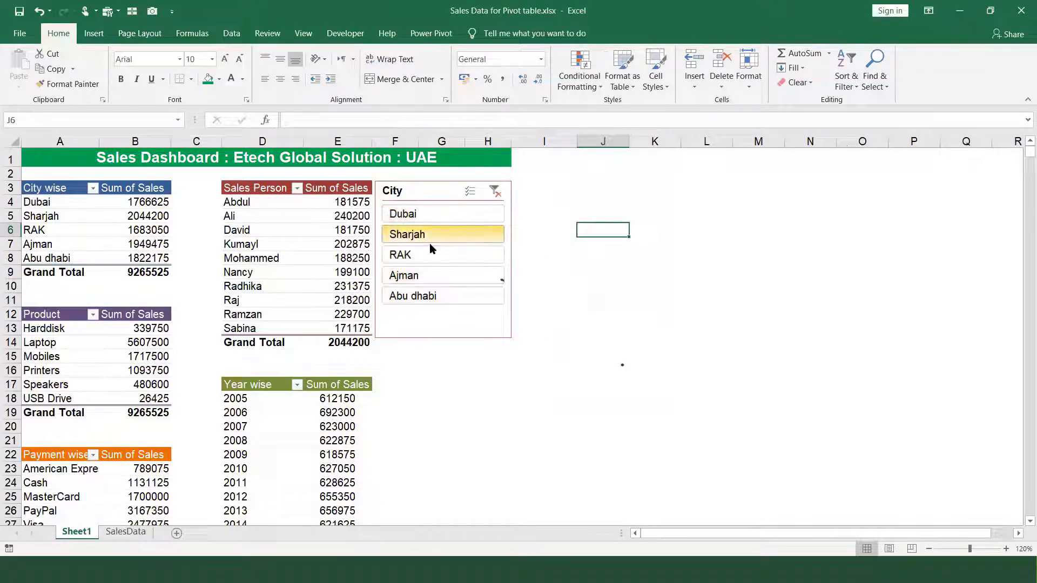
pyautogui.click(430, 254)
pyautogui.click(426, 275)
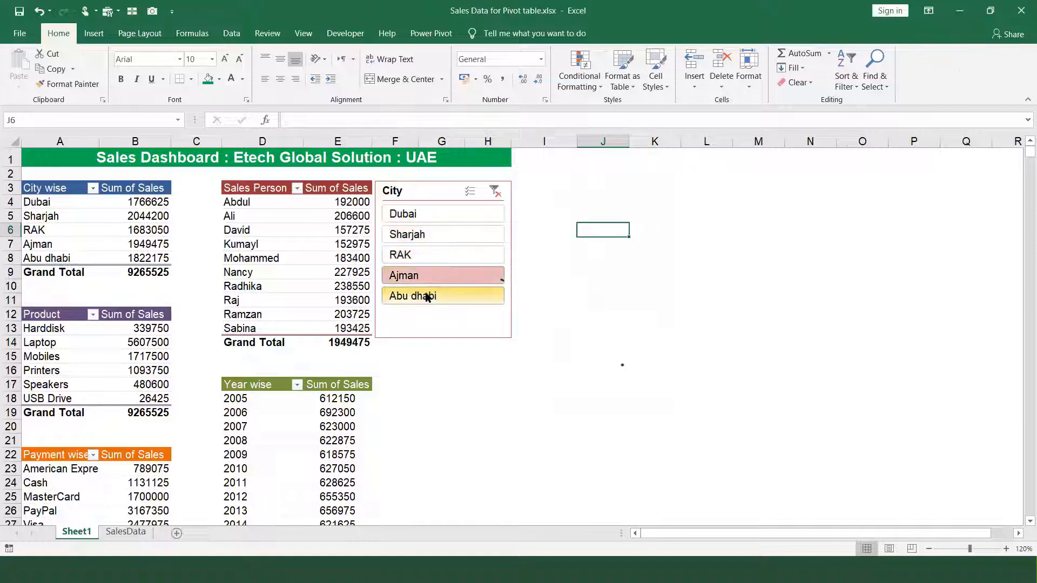
pyautogui.click(422, 295)
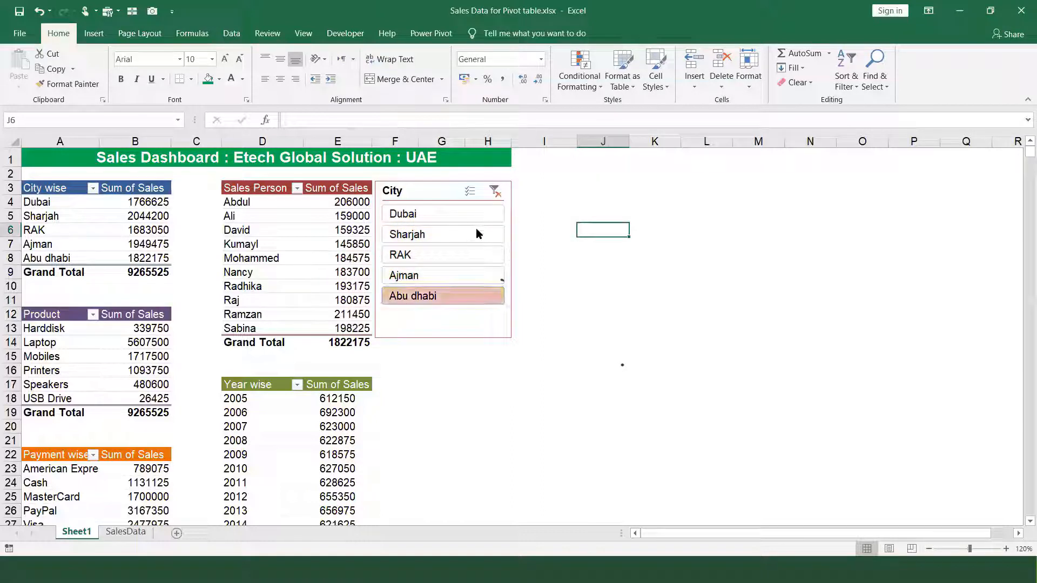
pyautogui.click(495, 195)
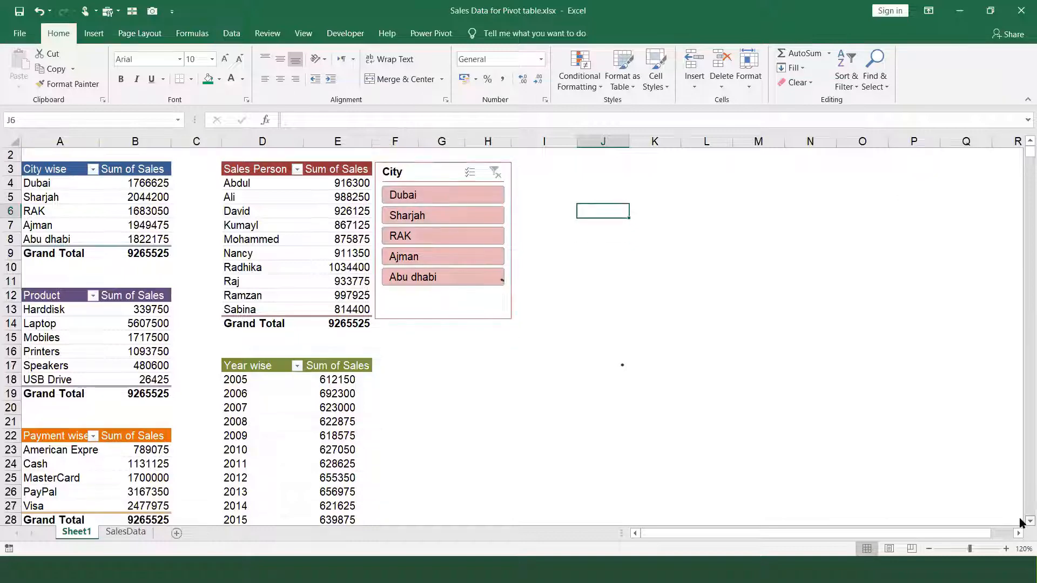
# - Insert Product and City slicers for the Year wise pivot table
pyautogui.scroll(-4, 986, 519)
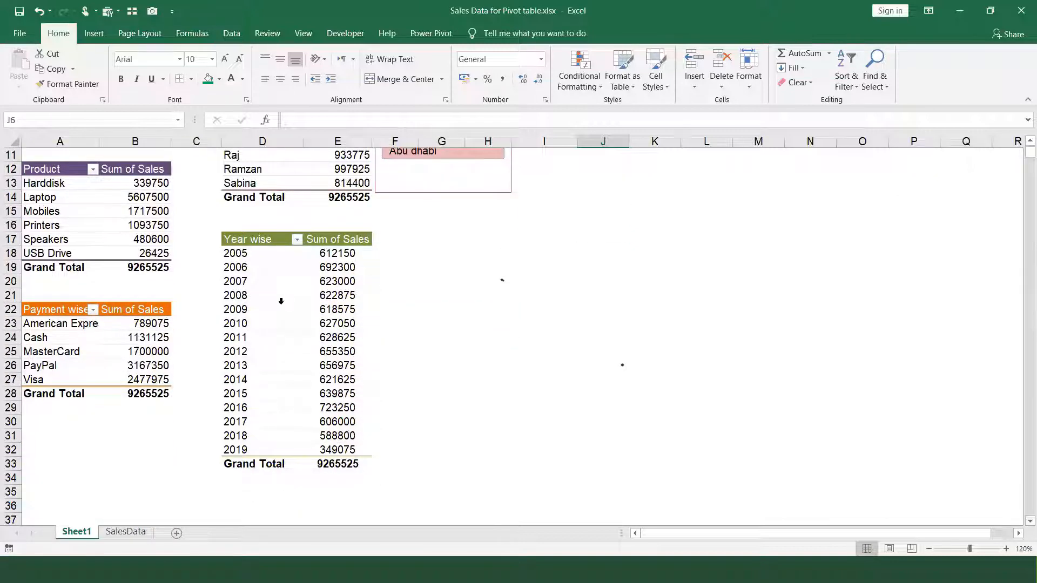
pyautogui.click(262, 241)
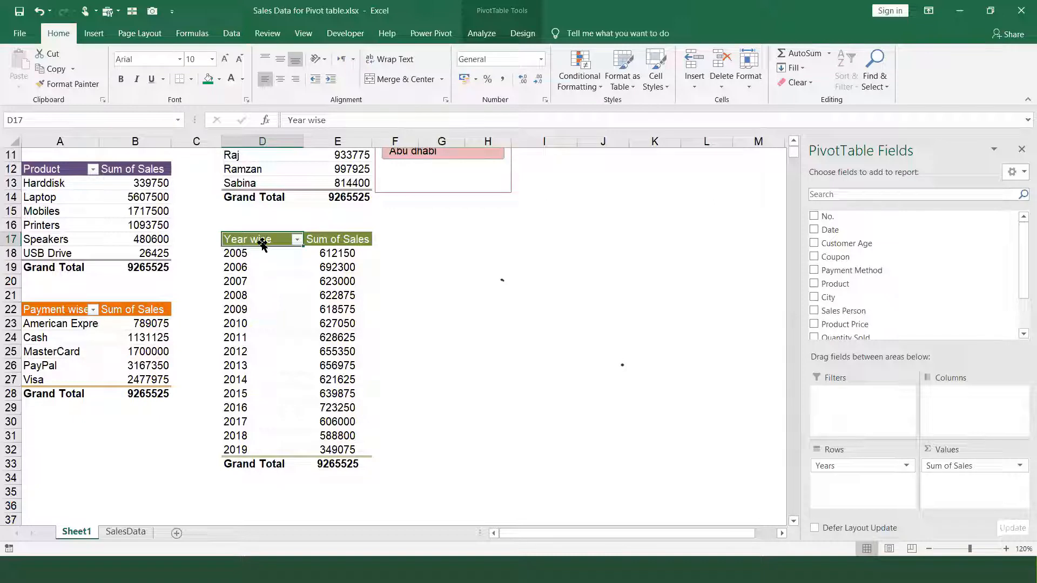
pyautogui.click(260, 254)
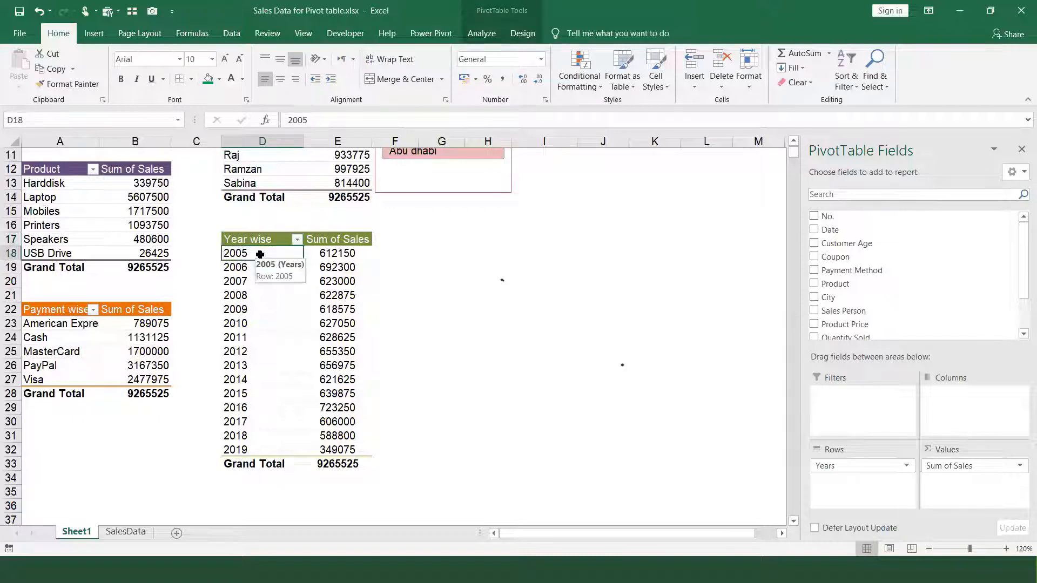
pyautogui.click(94, 33)
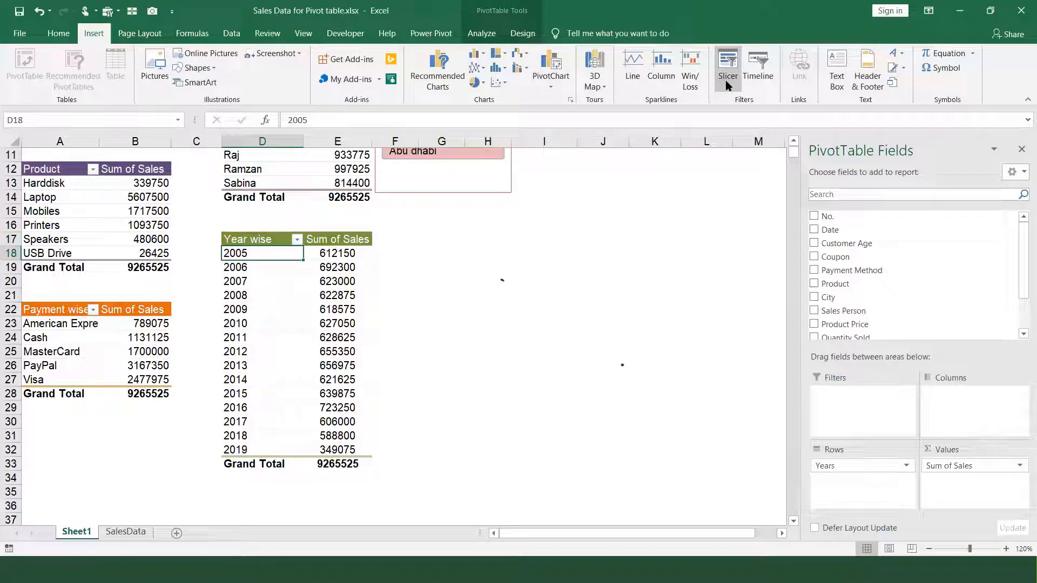
pyautogui.click(725, 82)
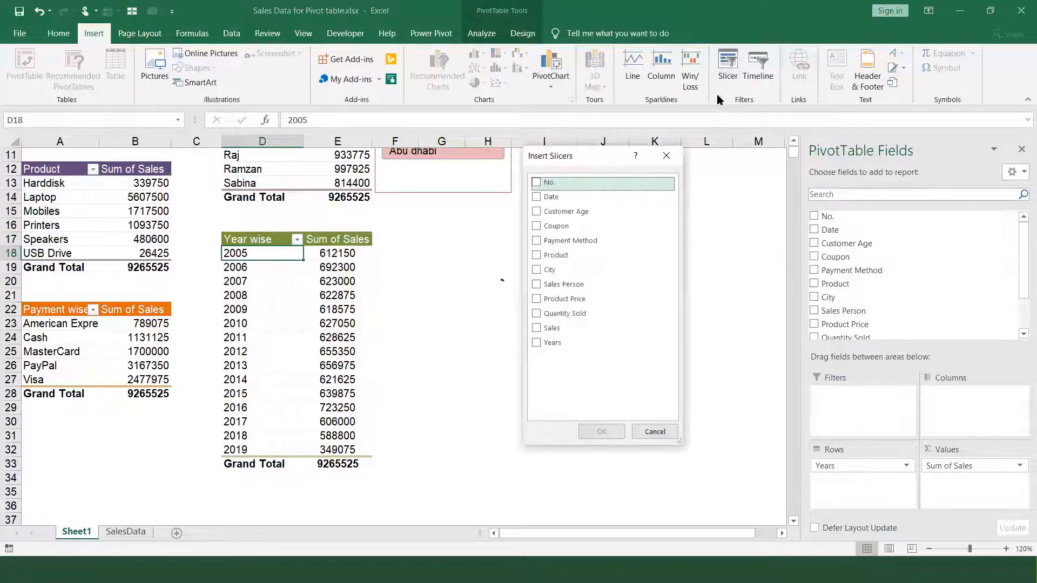
pyautogui.click(536, 268)
pyautogui.click(537, 256)
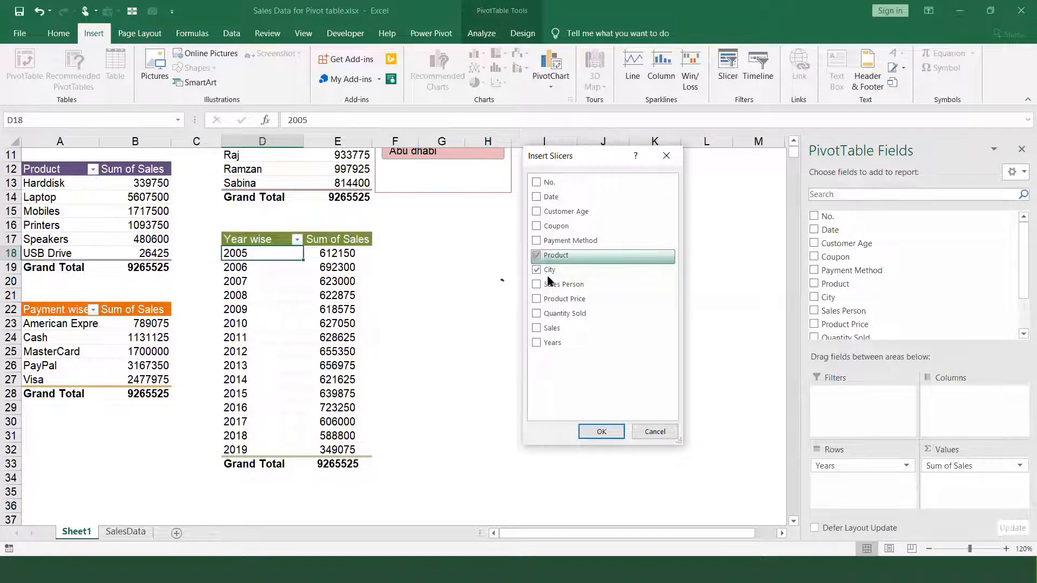
pyautogui.click(602, 431)
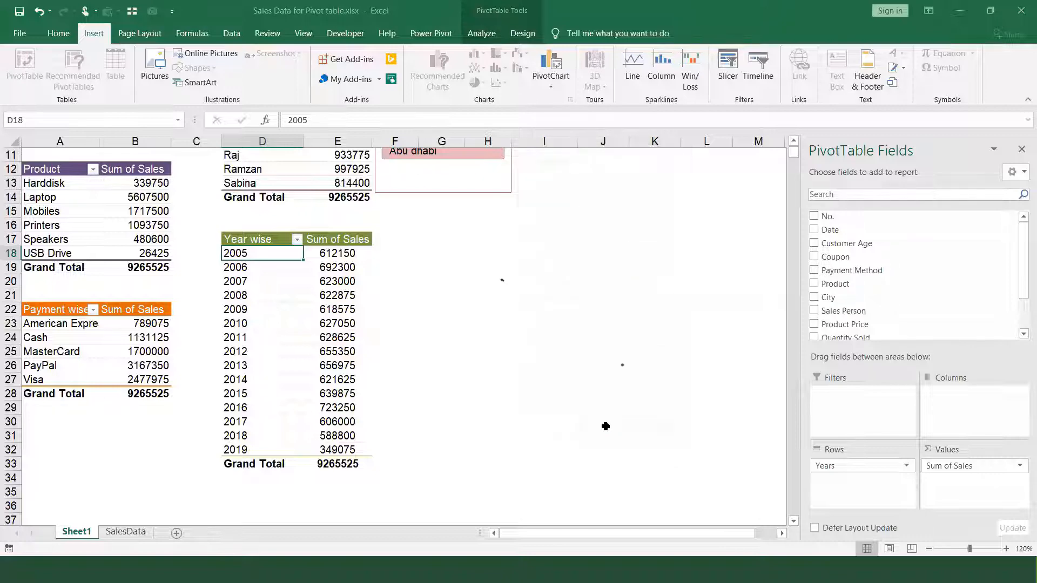
# - Place the Product slicer beside the Year wise pivot table with two columns, a 3.11 cm height and the light green style
pyautogui.moveTo(432, 270); pyautogui.dragTo(649, 292)
pyautogui.moveTo(367, 221); pyautogui.dragTo(427, 242)
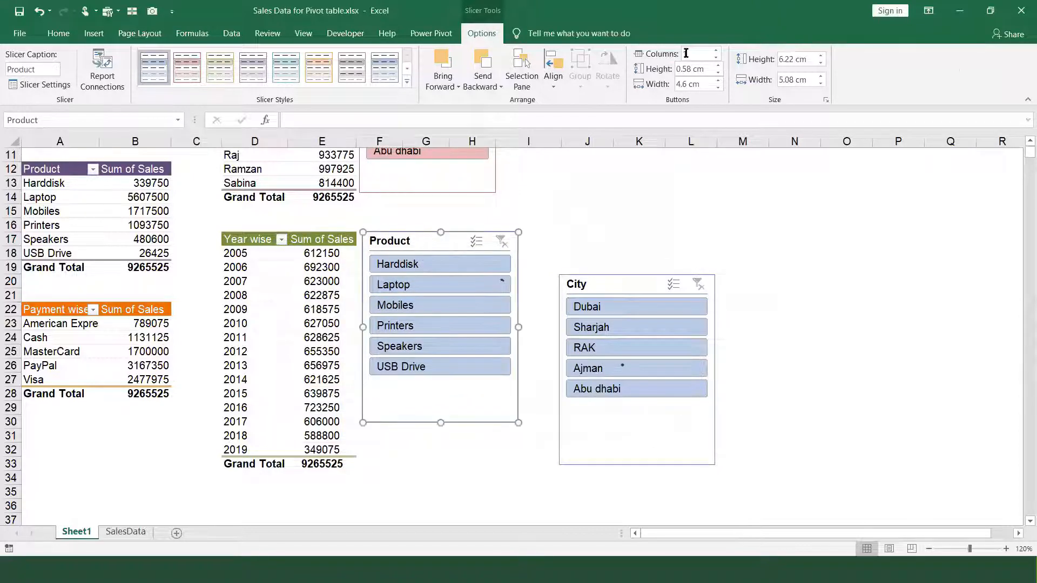
pyautogui.click(716, 50)
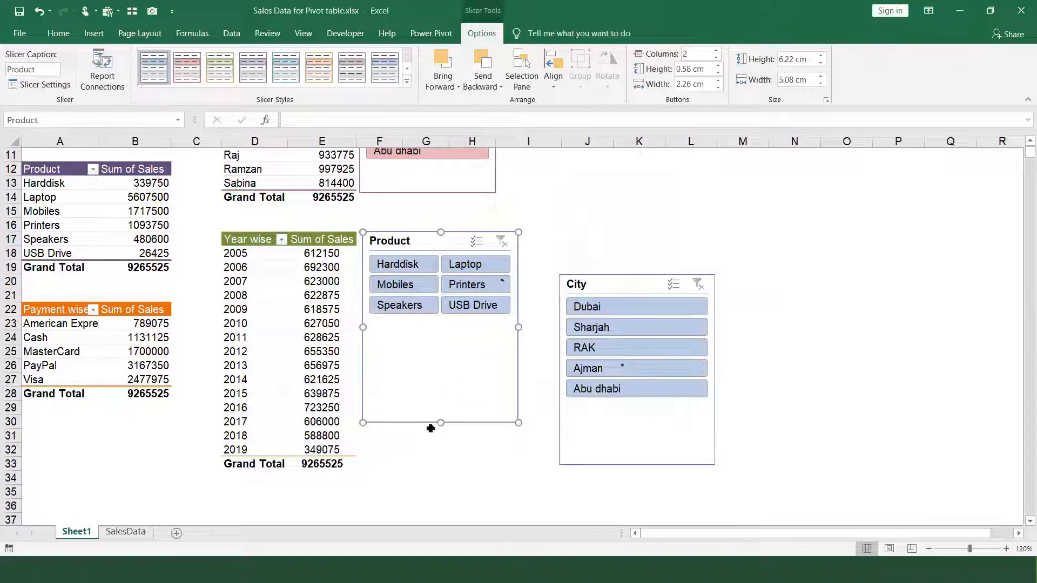
pyautogui.moveTo(442, 423); pyautogui.dragTo(442, 327)
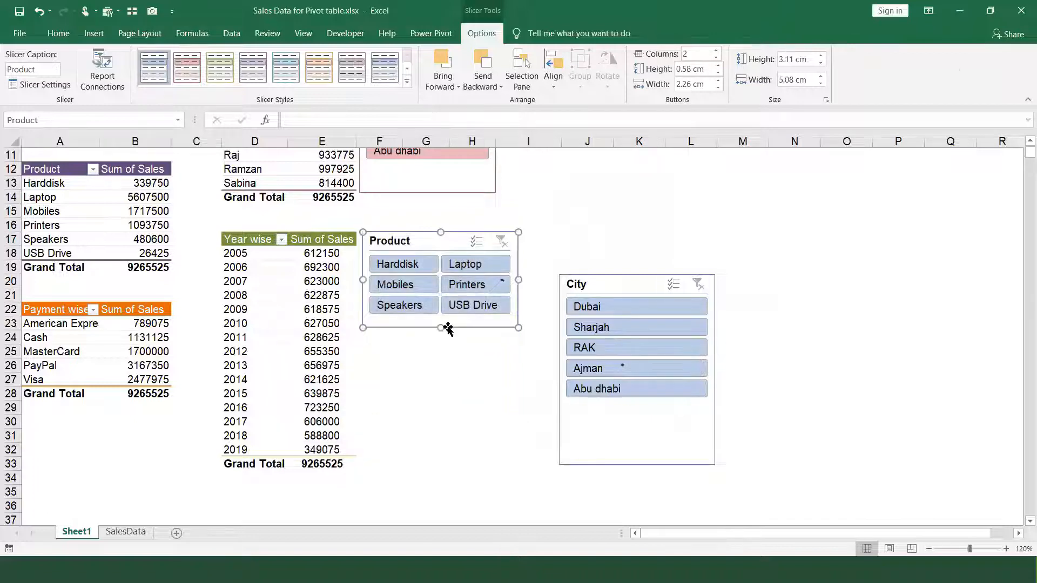
pyautogui.click(220, 67)
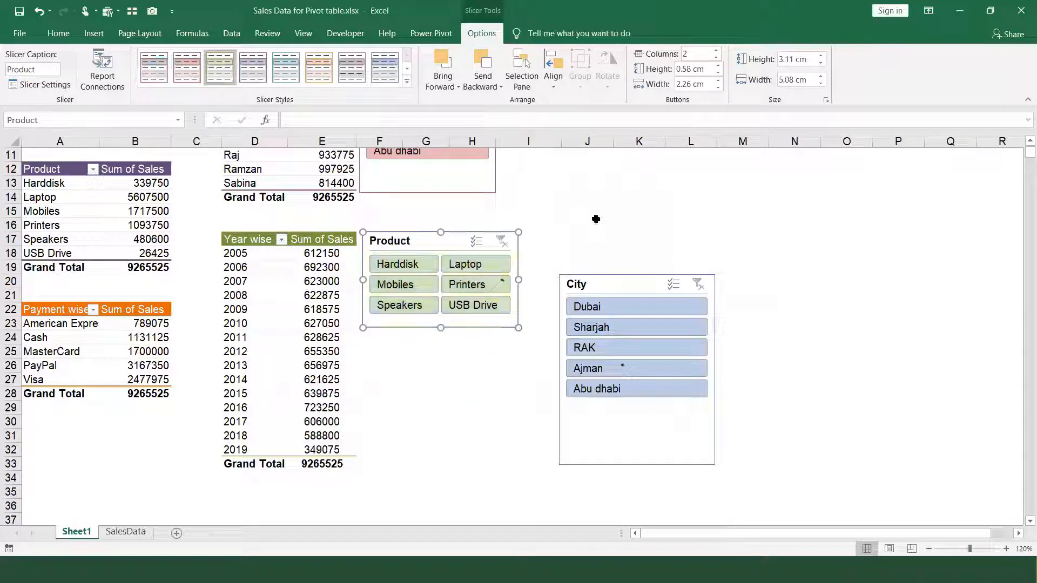
# - Place the new City slicer beneath the Product slicer, 2.94 cm high, with two columns and the light red style
pyautogui.moveTo(597, 271); pyautogui.dragTo(456, 349)
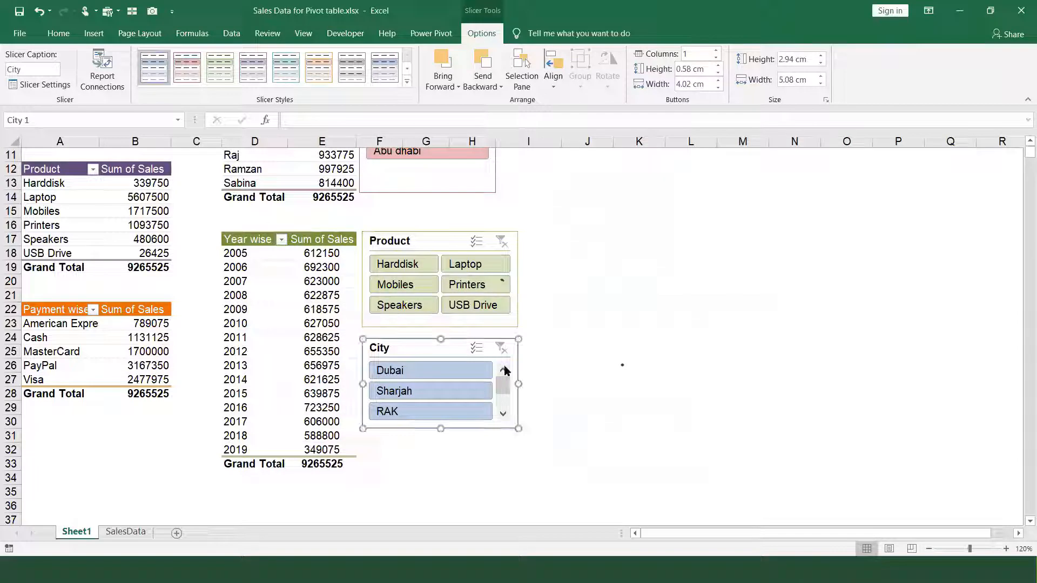
pyautogui.click(716, 51)
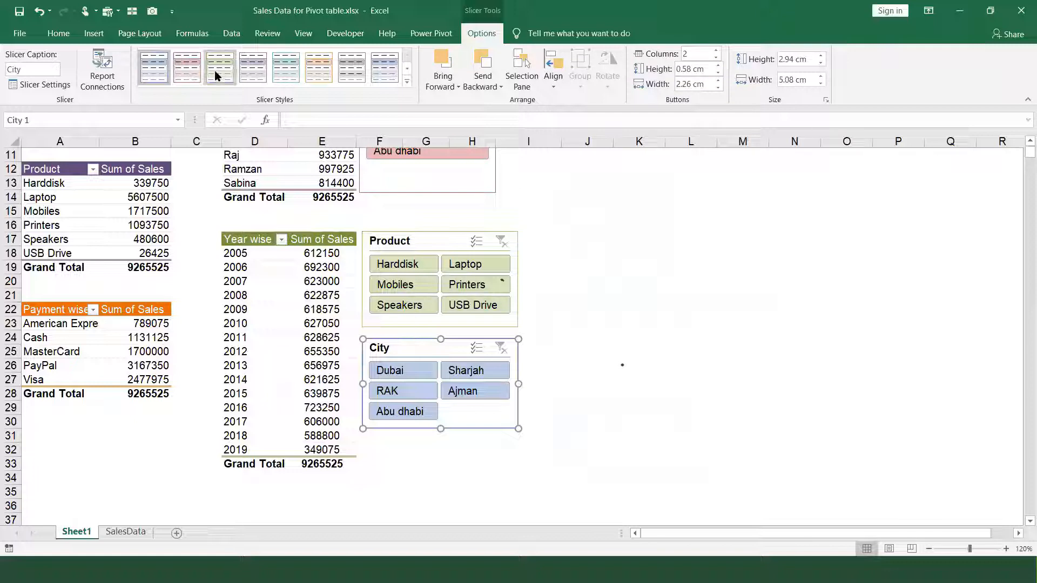
pyautogui.click(178, 71)
pyautogui.click(621, 356)
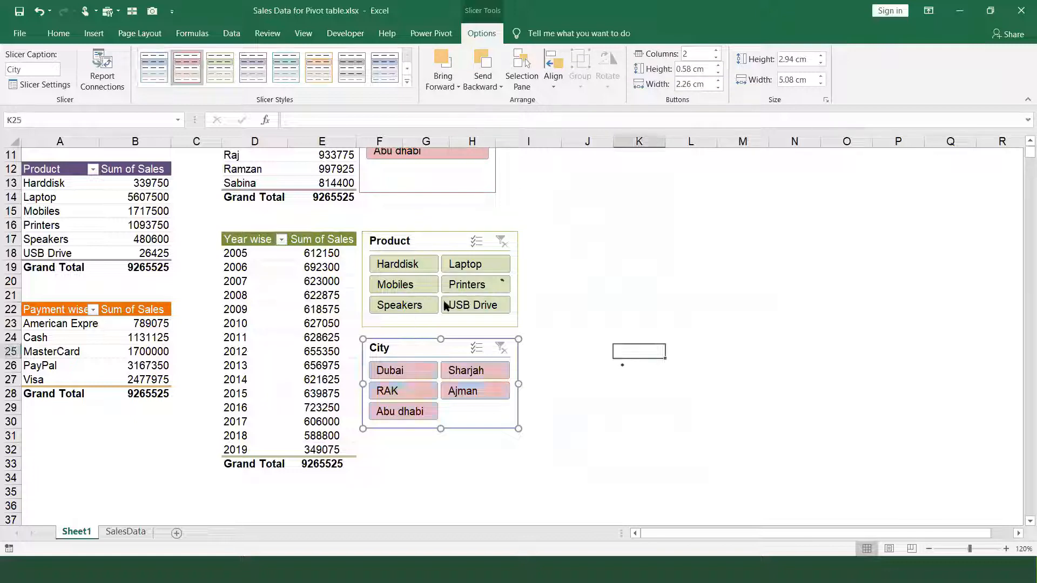
# - Check the yearly sales for Harddisk in Dubai with the two slicers, and clear both filters
pyautogui.click(400, 265)
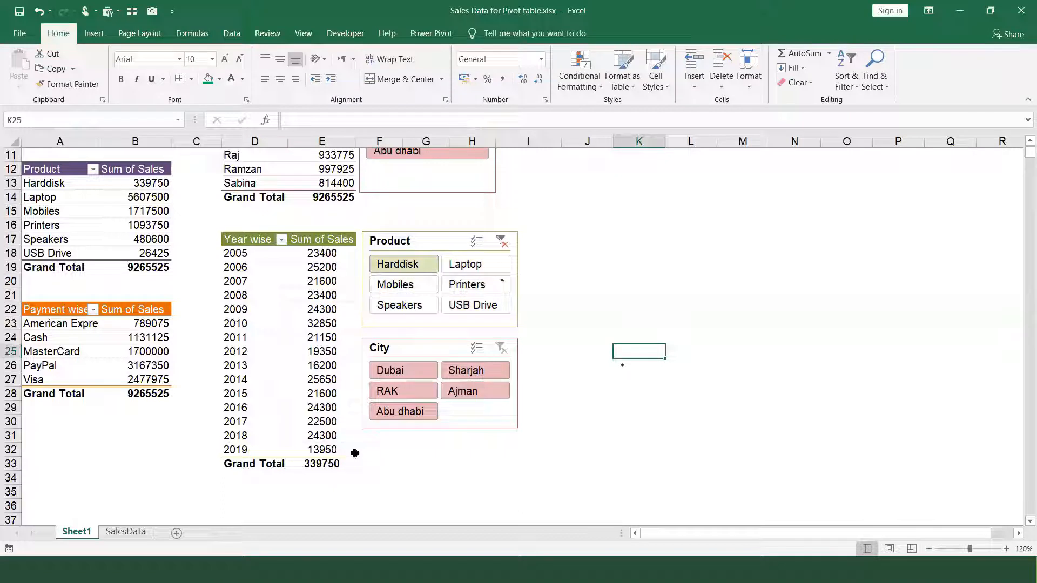
pyautogui.click(401, 370)
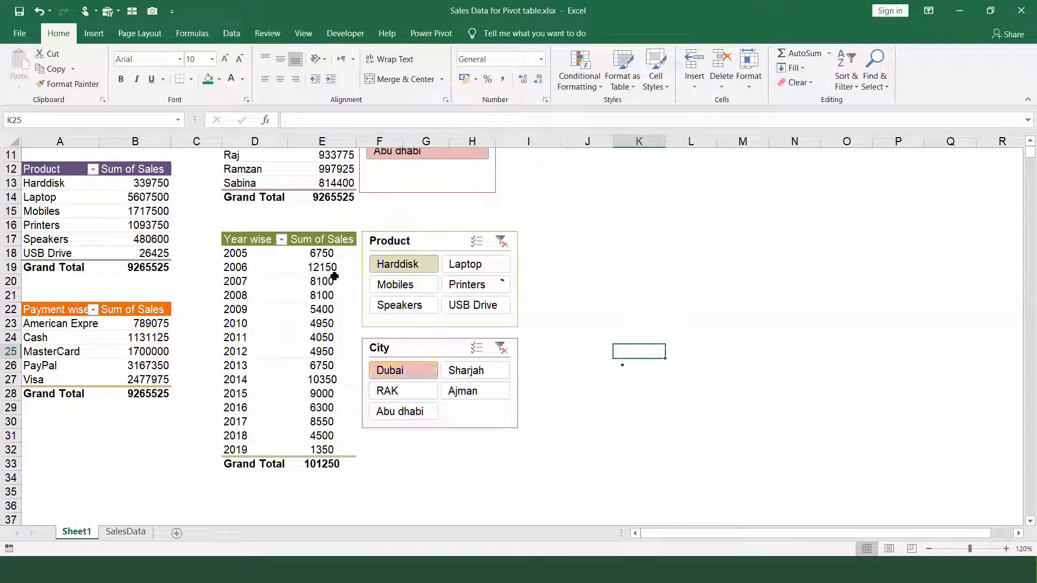
pyautogui.moveTo(334, 276)
pyautogui.click(506, 243)
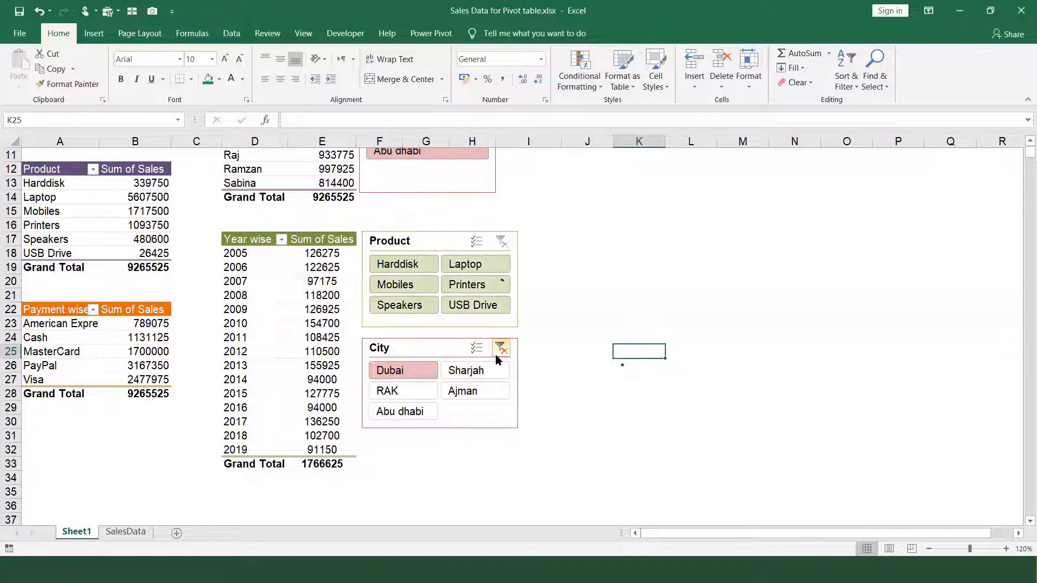
pyautogui.click(501, 349)
# - Filter the Year wise pivot table by Sharjah, RAK and finally Ajman
pyautogui.moveTo(299, 290)
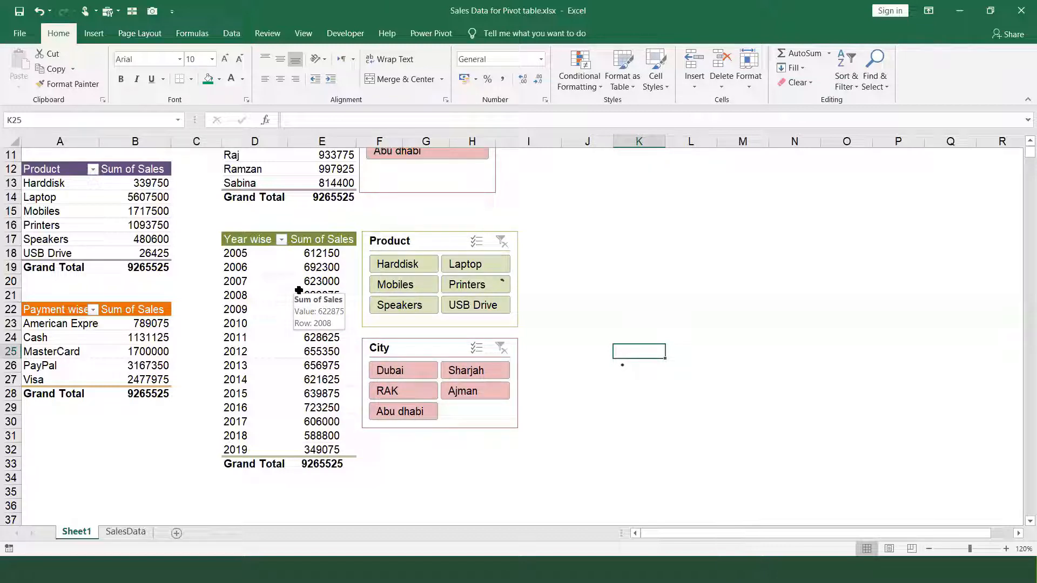
pyautogui.click(458, 375)
pyautogui.click(410, 387)
pyautogui.click(468, 395)
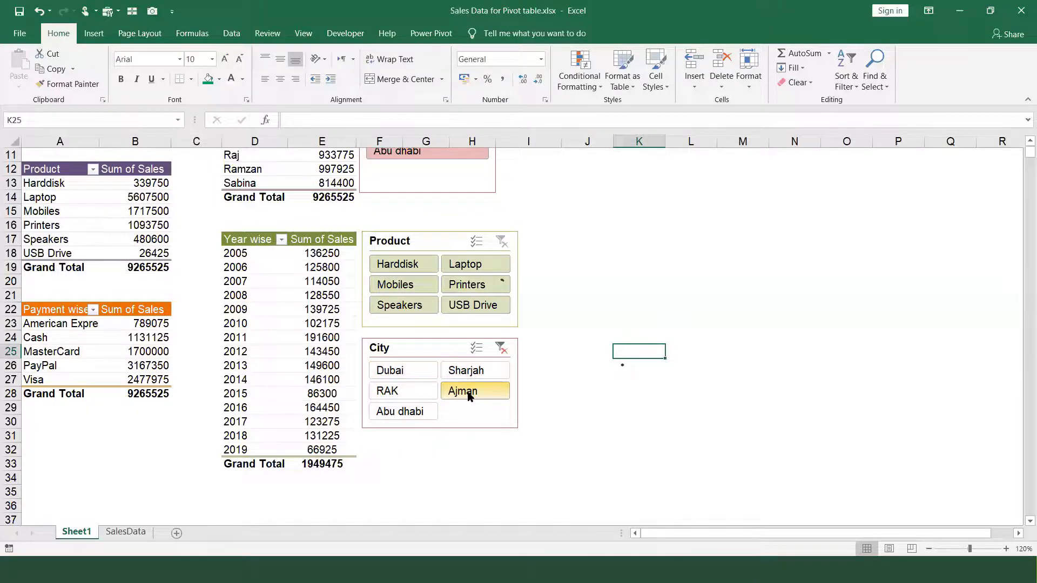
# - Check Ajman's yearly sales for Laptop, Printers, Mobiles and Harddisk in turn, and clear the Product filter
pyautogui.click(466, 268)
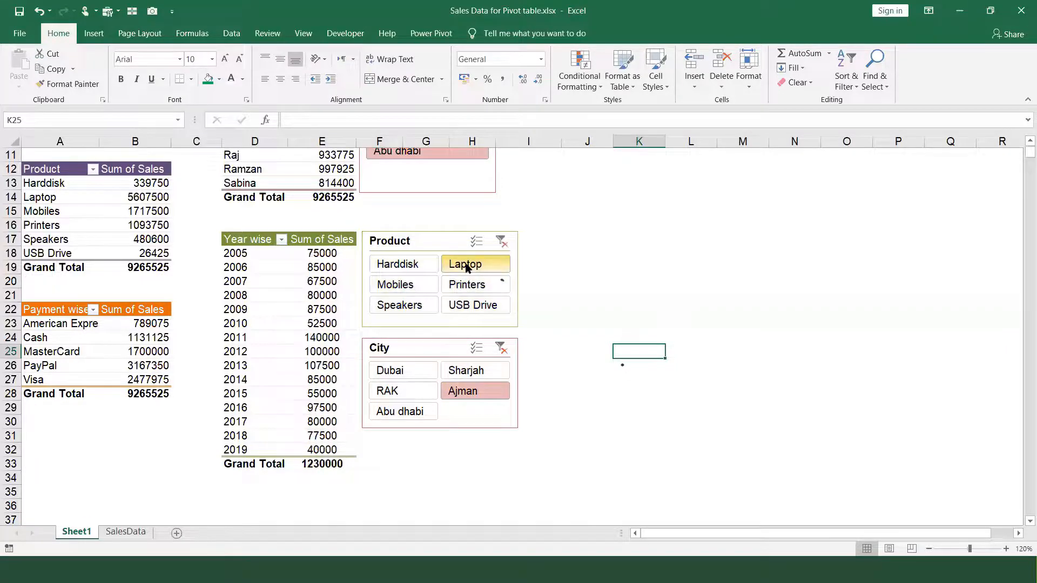
pyautogui.click(460, 289)
pyautogui.click(421, 289)
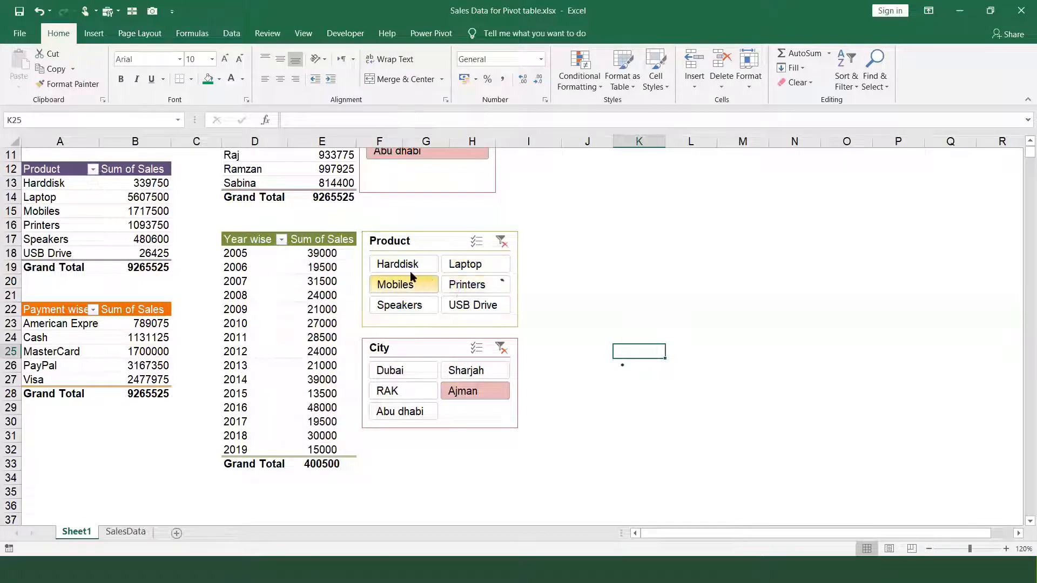
pyautogui.click(413, 265)
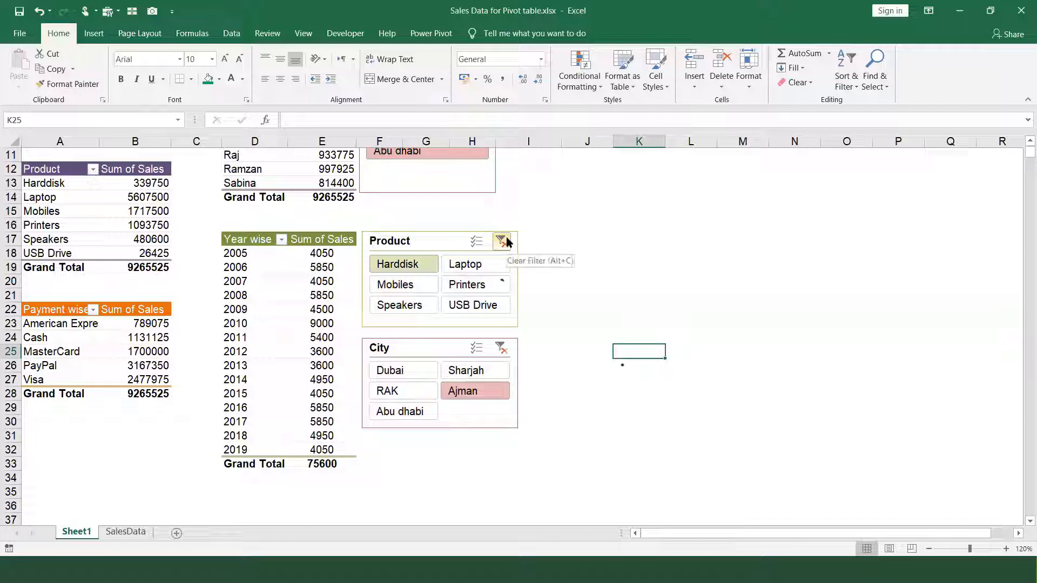
pyautogui.click(502, 242)
pyautogui.click(603, 250)
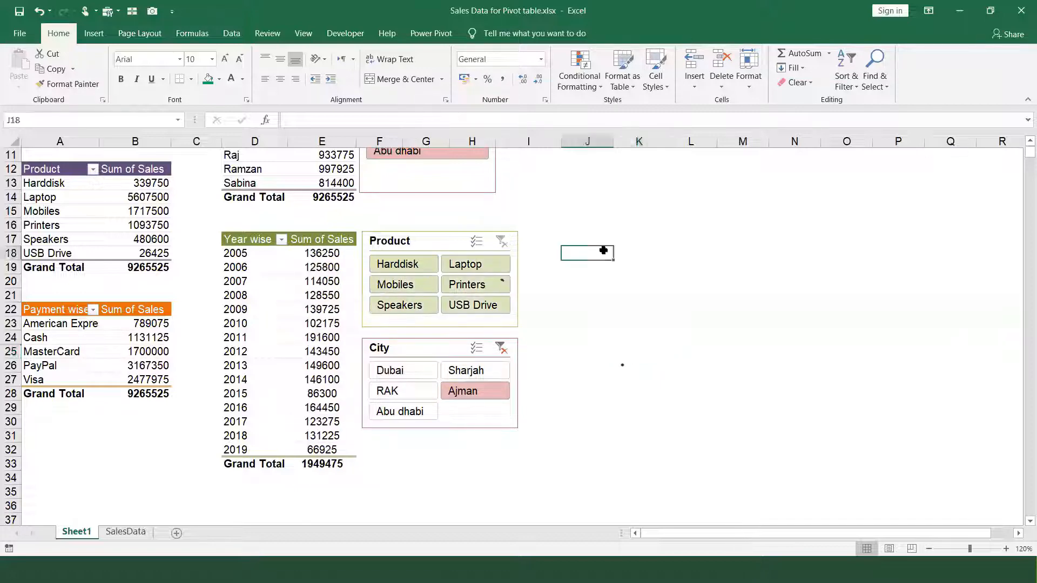
# - Return to the top of the dashboard and collapse the ribbon to show more of the sheet
pyautogui.hotkey('ctrl', 'Up')
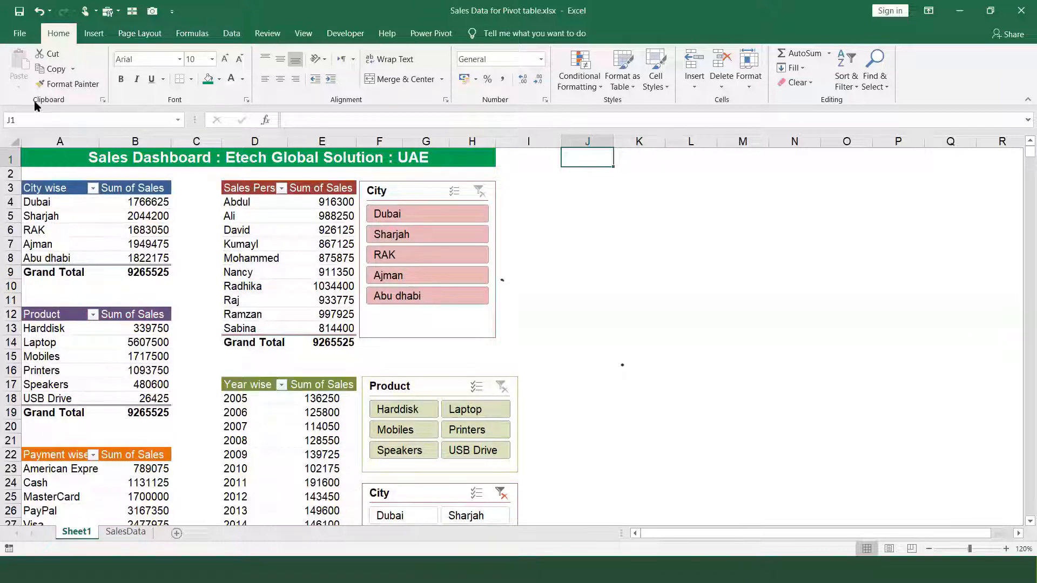
pyautogui.doubleClick(52, 34)
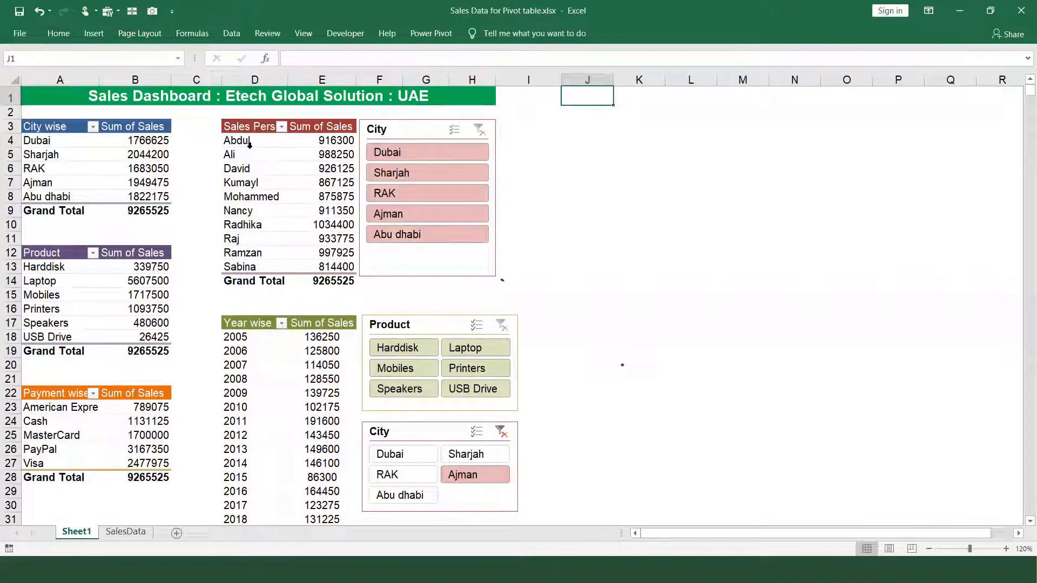
pyautogui.moveTo(249, 145); pyautogui.dragTo(310, 140)
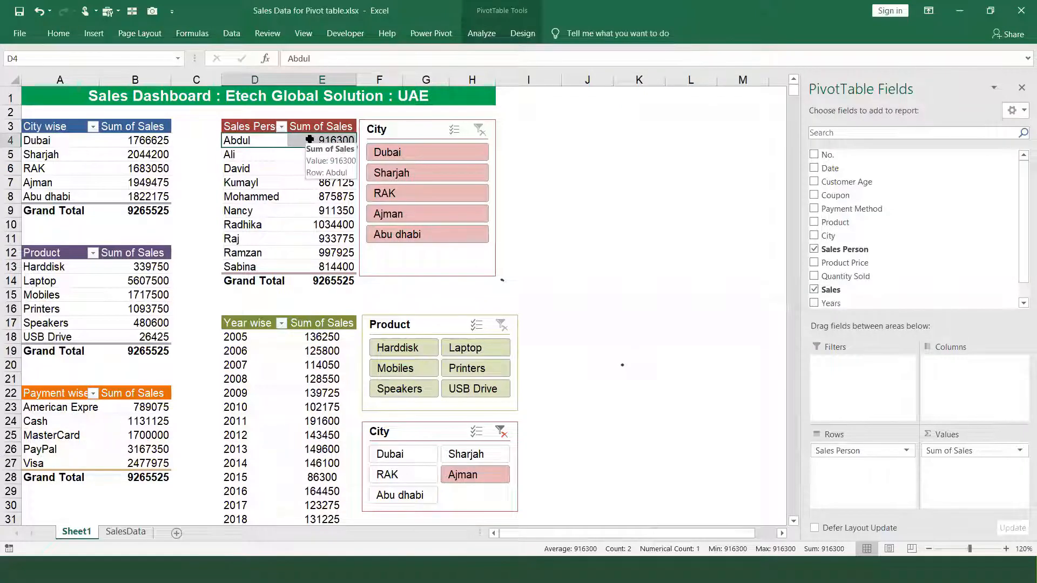
pyautogui.click(260, 139)
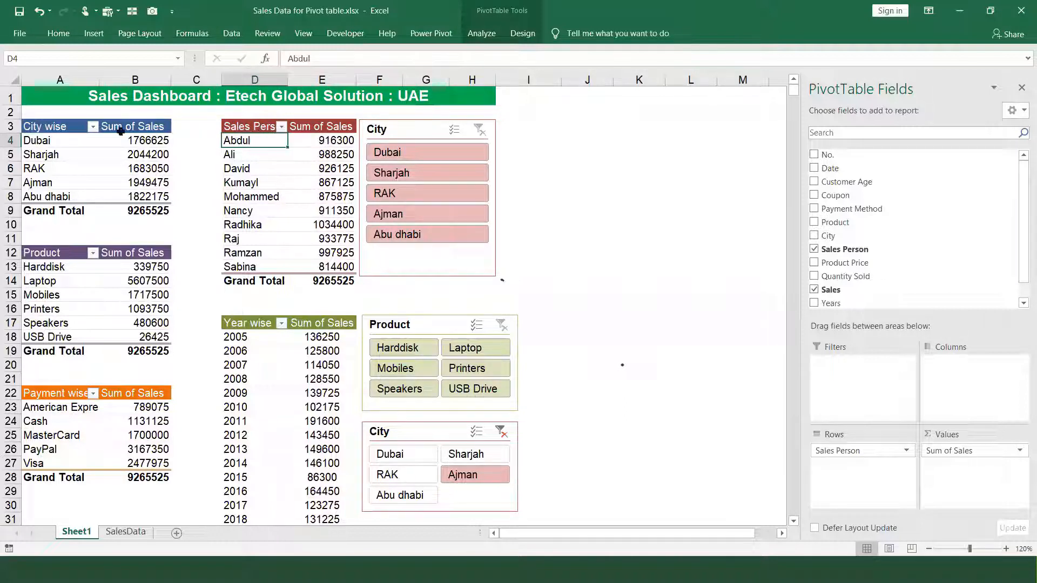
# - Insert four blank rows at row 3, between the dashboard title and the pivot tables
pyautogui.click(11, 126)
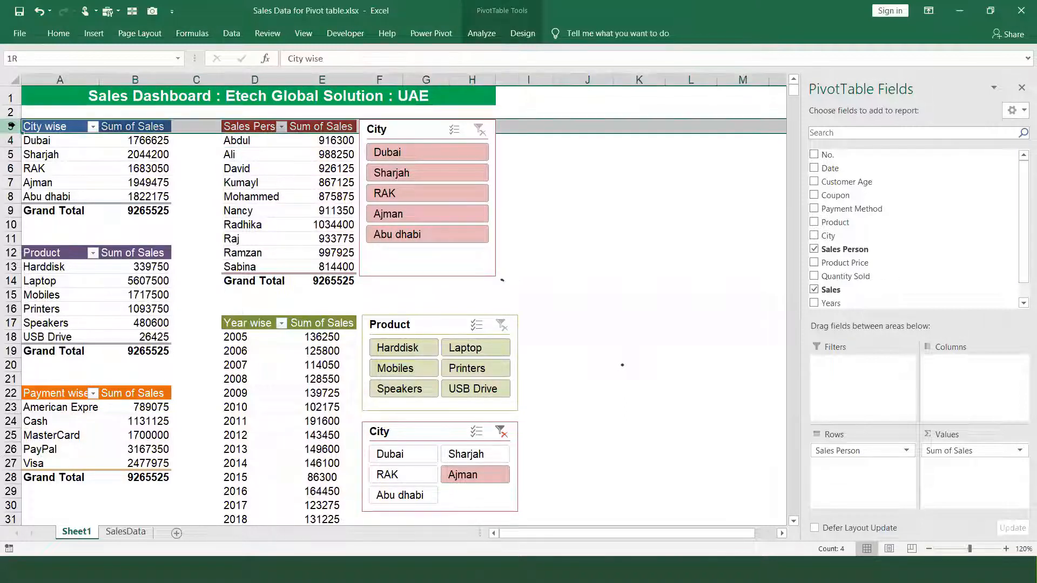
pyautogui.hotkey('ctrl', 'shift', '+')
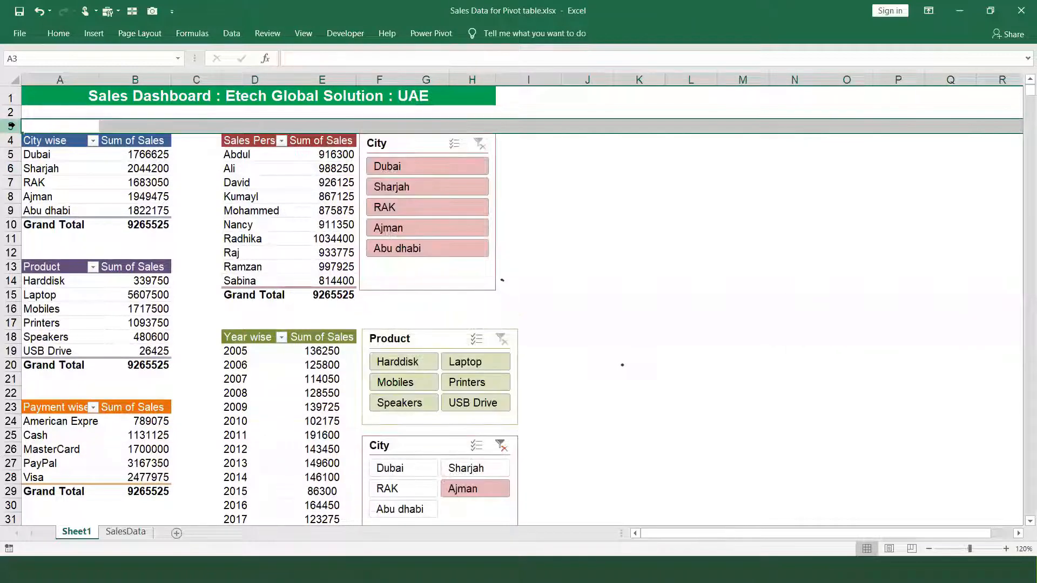
pyautogui.hotkey('ctrl', 'shift', '+')
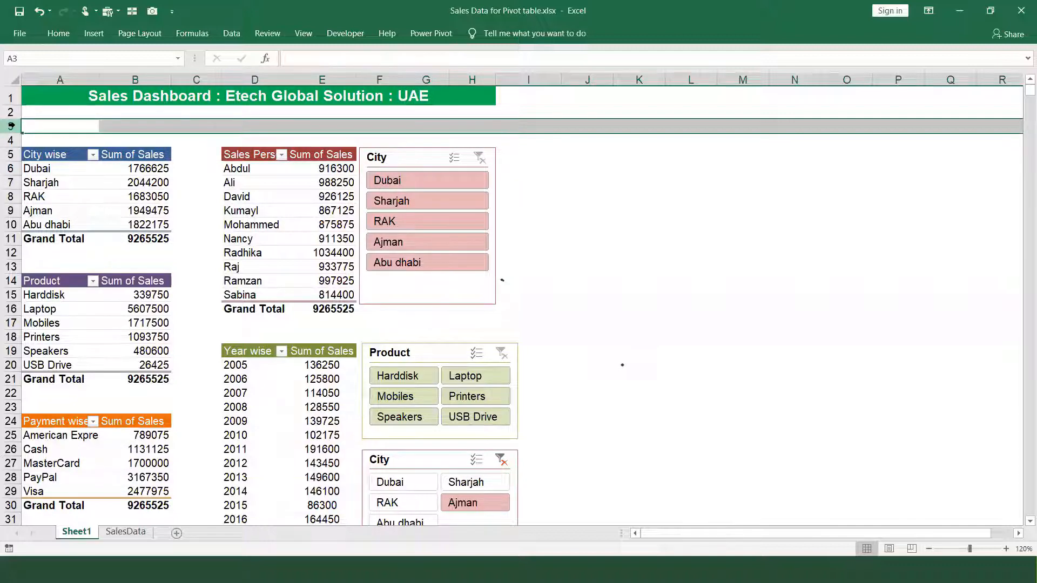
pyautogui.hotkey('ctrl', 'shift', '+')
pyautogui.hotkey('ctrl', 'shift', '+')
pyautogui.hotkey('ctrl', 'shift', '+')
pyautogui.hotkey('ctrl', 'shift', '+')
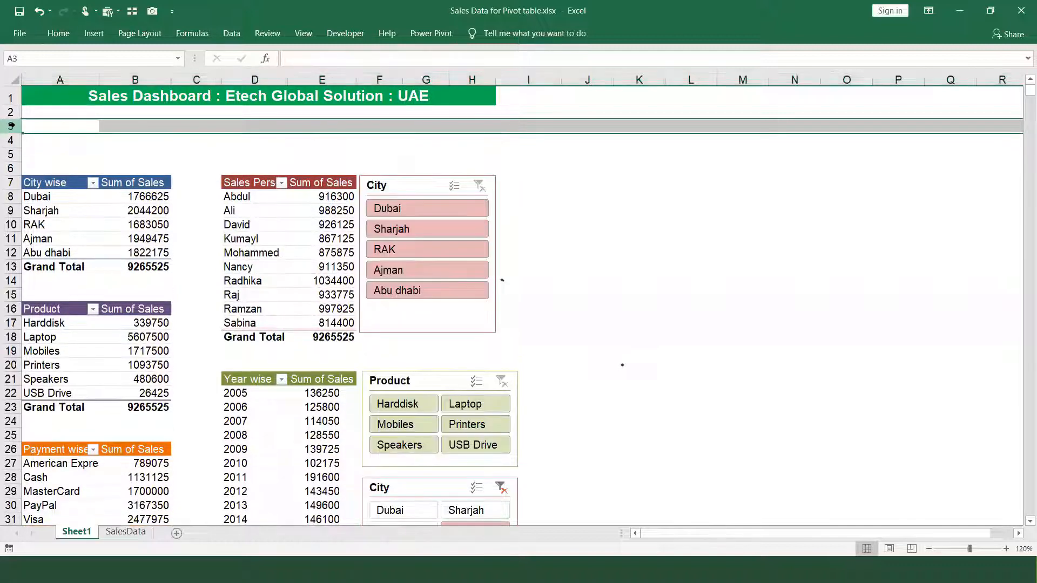
# - Insert three more blank rows at row 3 and add a Date timeline based on the City wise pivot table
pyautogui.hotkey('ctrl', 'shift', '+')
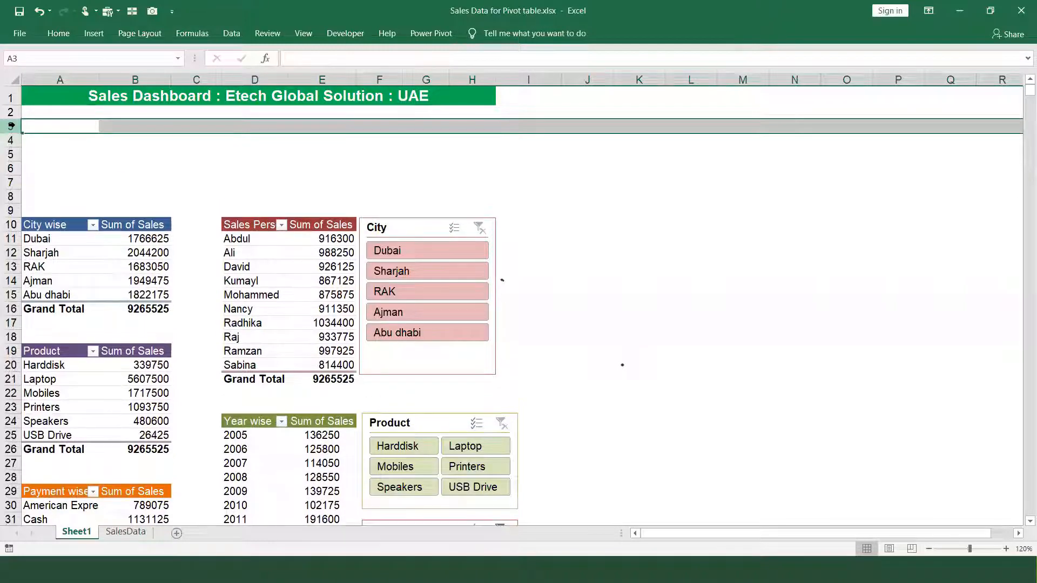
pyautogui.click(65, 245)
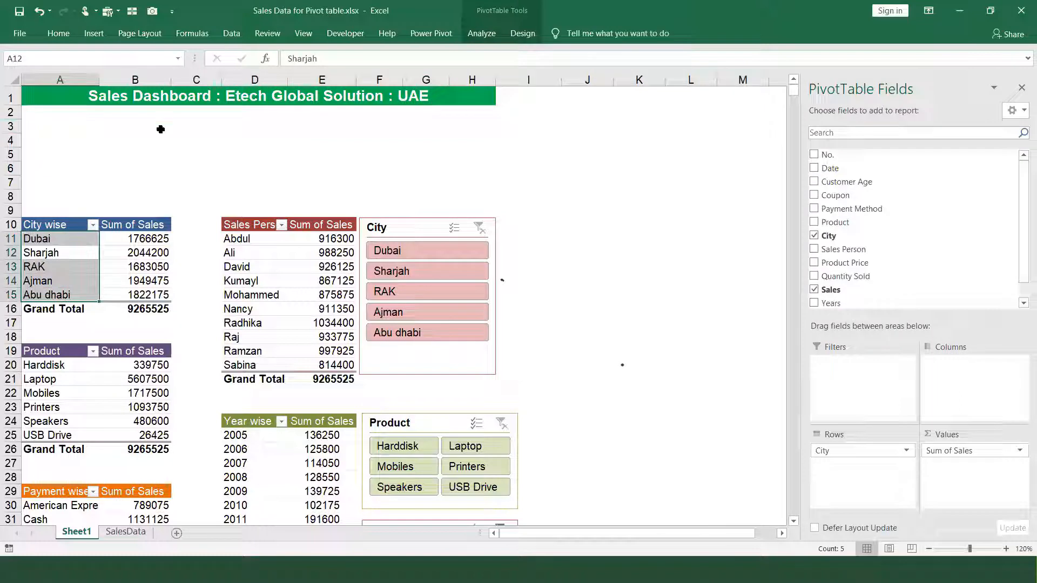
pyautogui.click(140, 235)
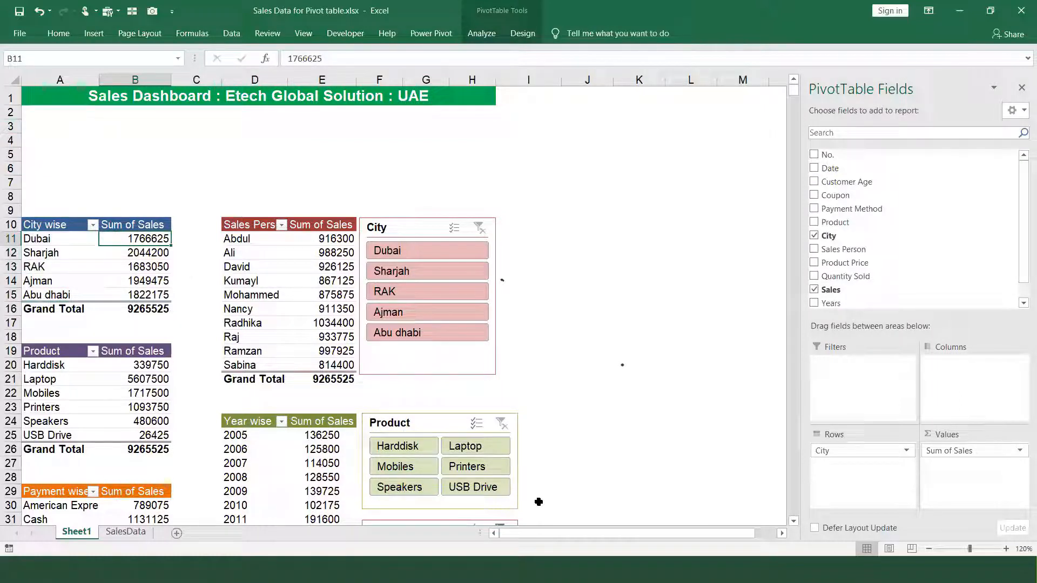
pyautogui.click(93, 33)
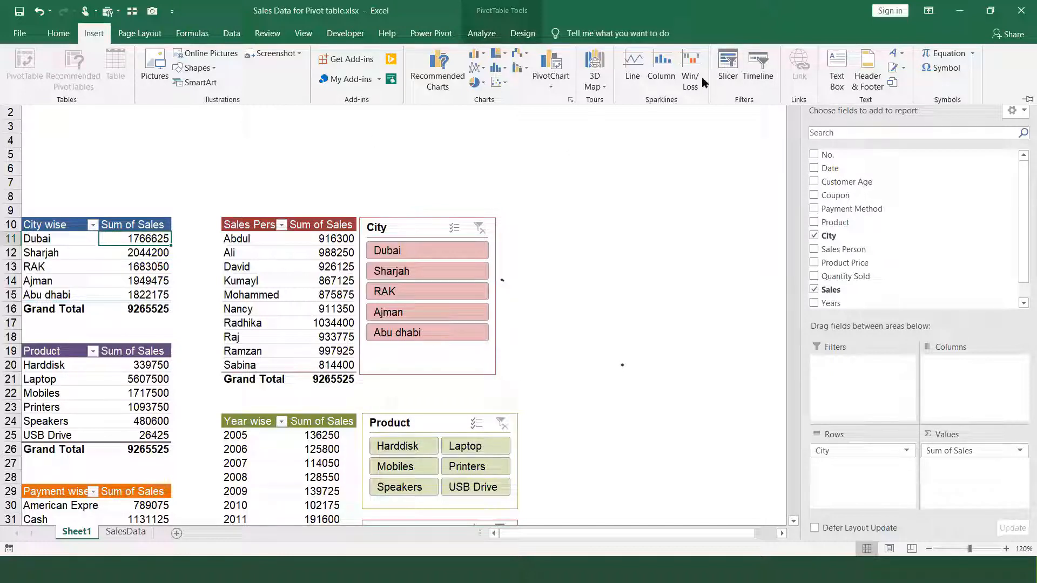
pyautogui.click(755, 77)
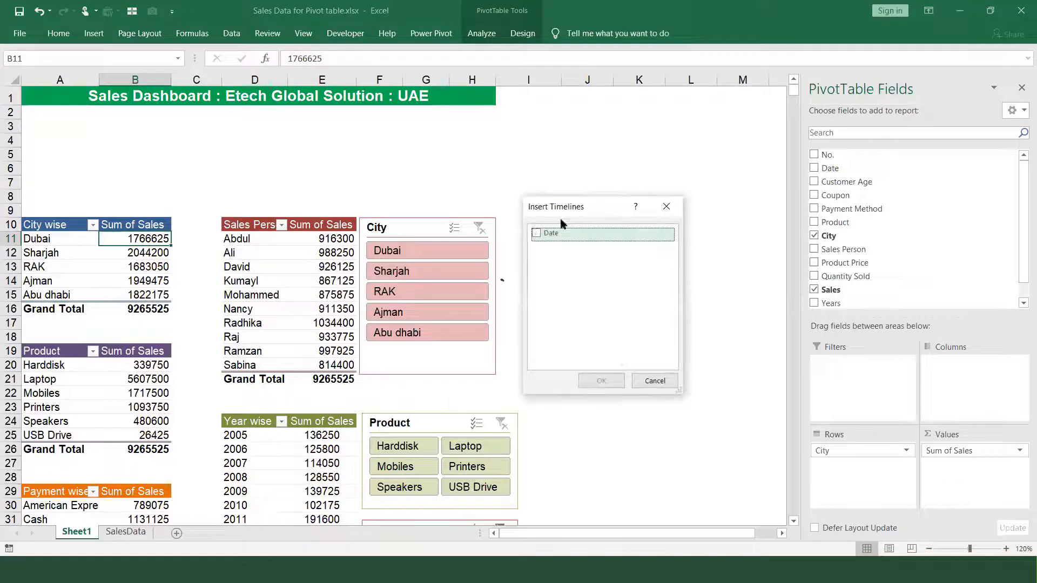
pyautogui.click(537, 234)
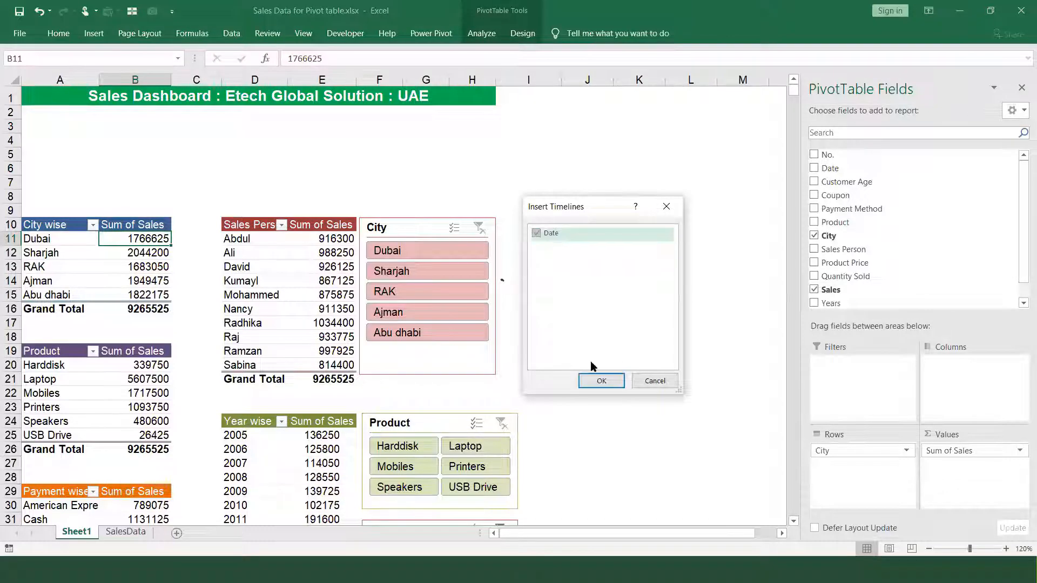
pyautogui.click(600, 380)
# - Move the Date timeline beneath the dashboard title and insert one more blank row at row 4 to make room for it
pyautogui.moveTo(393, 244); pyautogui.dragTo(195, 110)
pyautogui.click(381, 140)
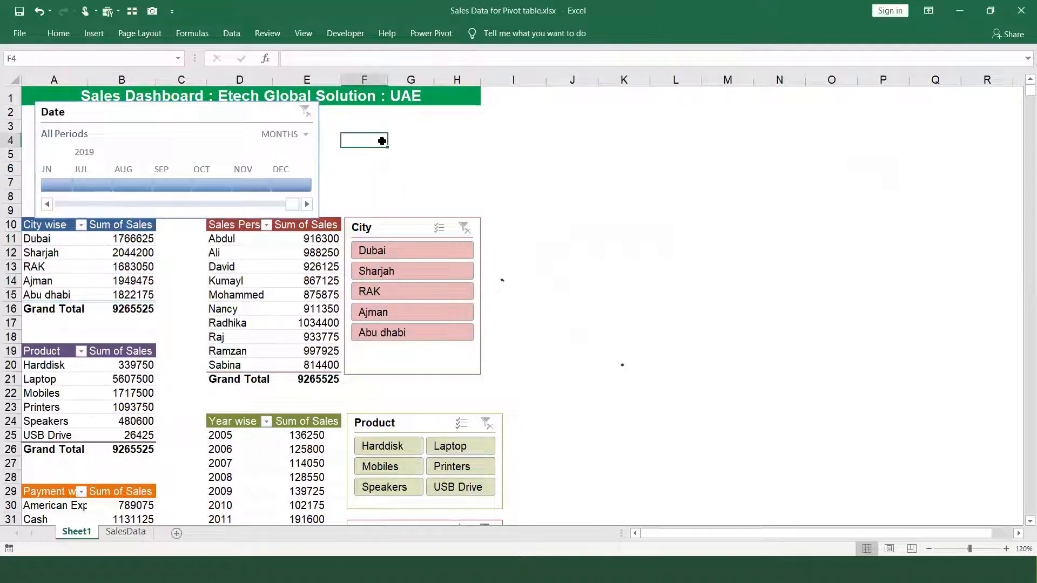
pyautogui.hotkey('shift', 'space')
pyautogui.hotkey('ctrl', '+')
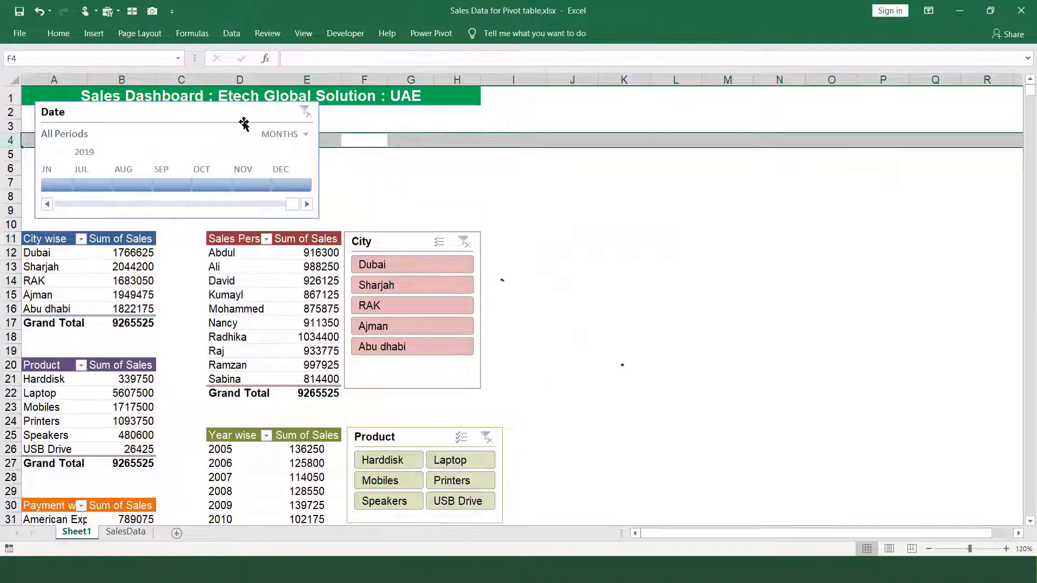
# - Align the Date timeline under the title banner, widen it to the end of column H, and set its time level to years
pyautogui.click(230, 120)
pyautogui.moveTo(230, 120); pyautogui.dragTo(221, 122)
pyautogui.moveTo(310, 167); pyautogui.dragTo(482, 191)
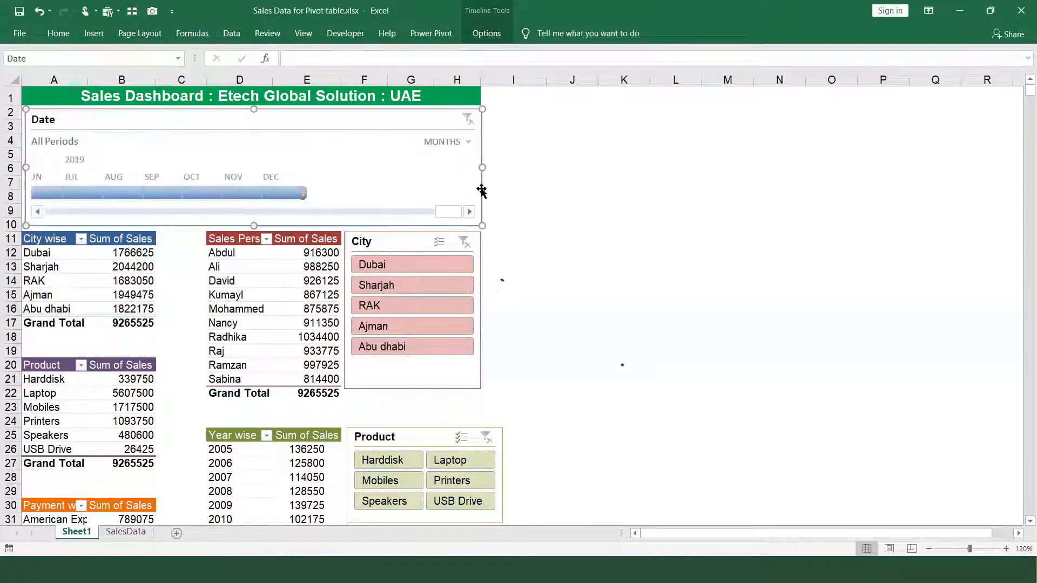
pyautogui.click(524, 181)
pyautogui.click(459, 145)
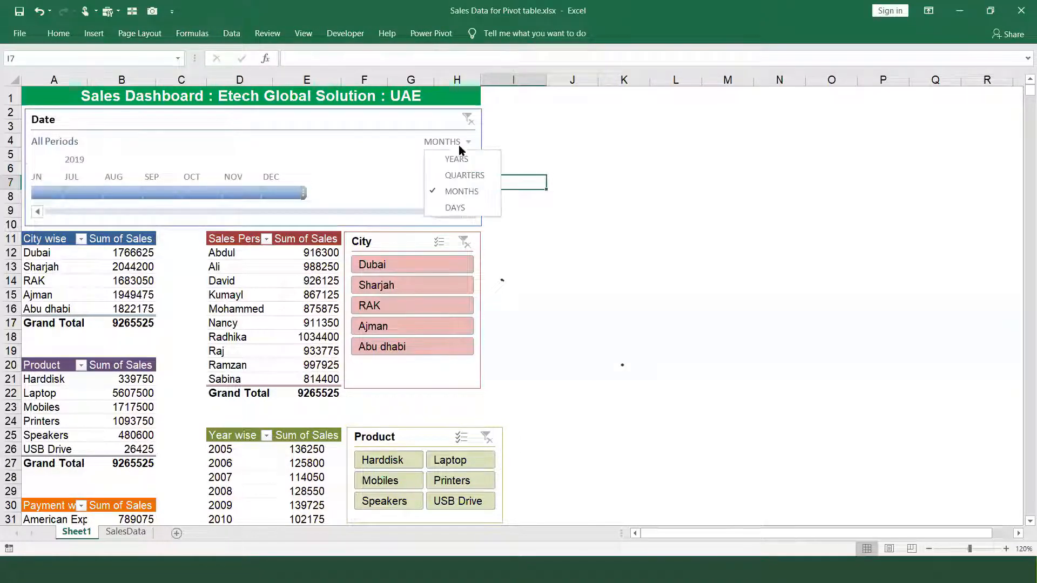
pyautogui.click(458, 157)
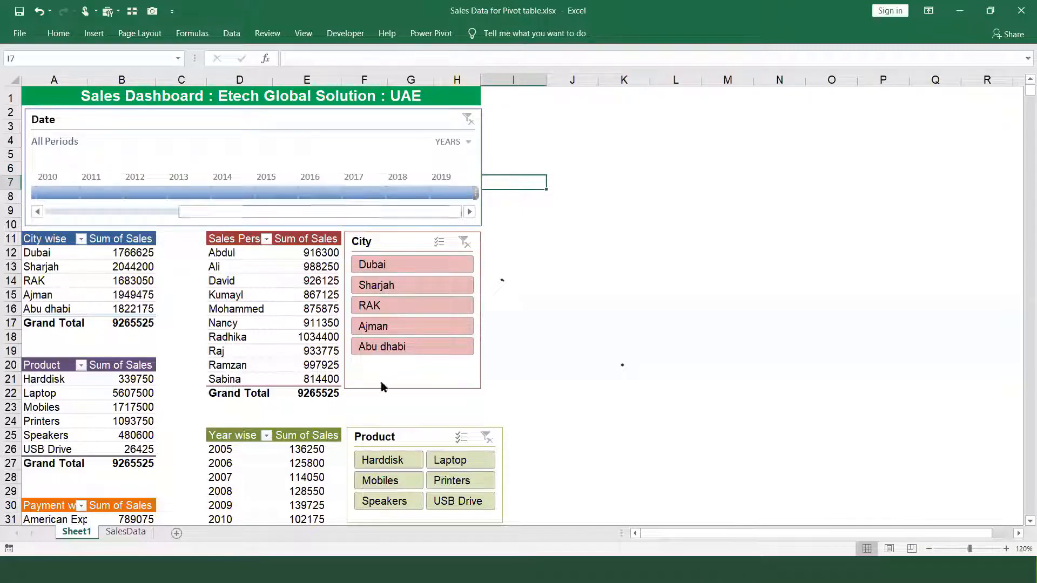
# - Narrow the Product slicer and the lower City slicer to end at column H, in line with the dashboard's width
pyautogui.click(427, 438)
pyautogui.moveTo(503, 475); pyautogui.dragTo(484, 476)
pyautogui.click(514, 456)
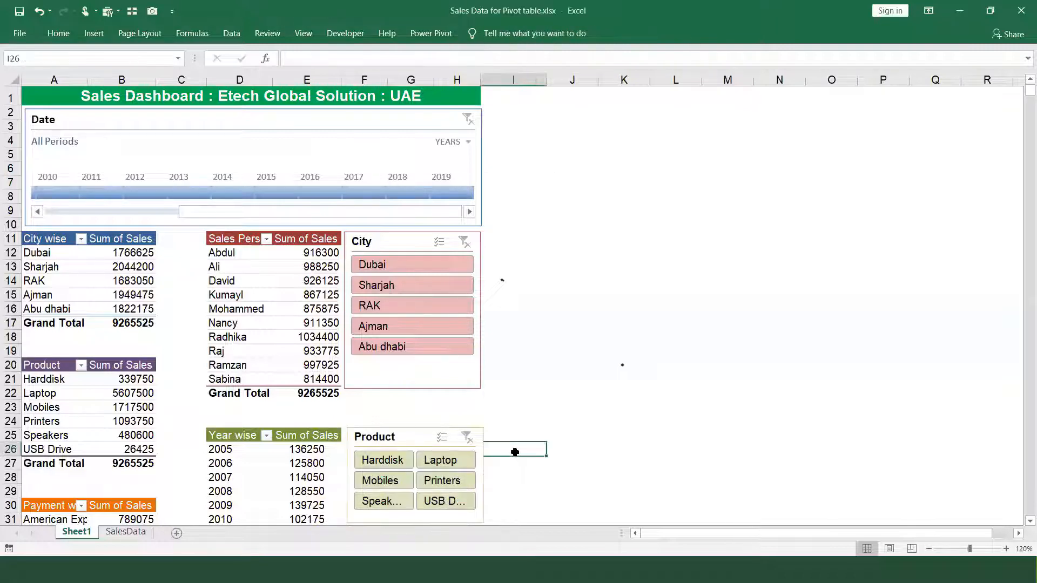
pyautogui.scroll(-3, 515, 452)
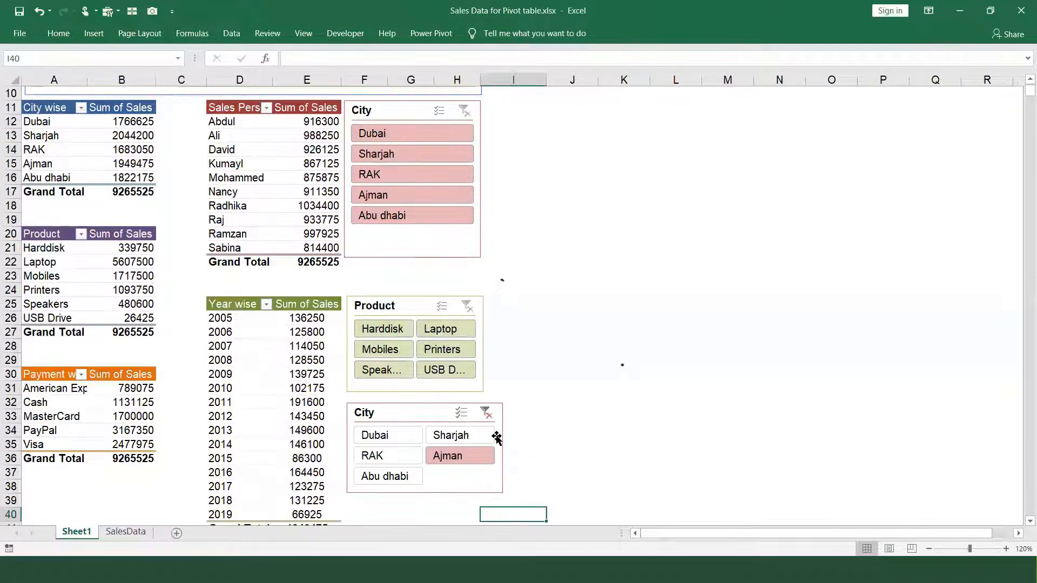
pyautogui.click(443, 417)
pyautogui.moveTo(503, 446)
pyautogui.mouseDown()
pyautogui.moveTo(476, 446)
pyautogui.moveTo(484, 446)
pyautogui.mouseUp()
pyautogui.click(521, 410)
pyautogui.hotkey('ctrl', 'Up')
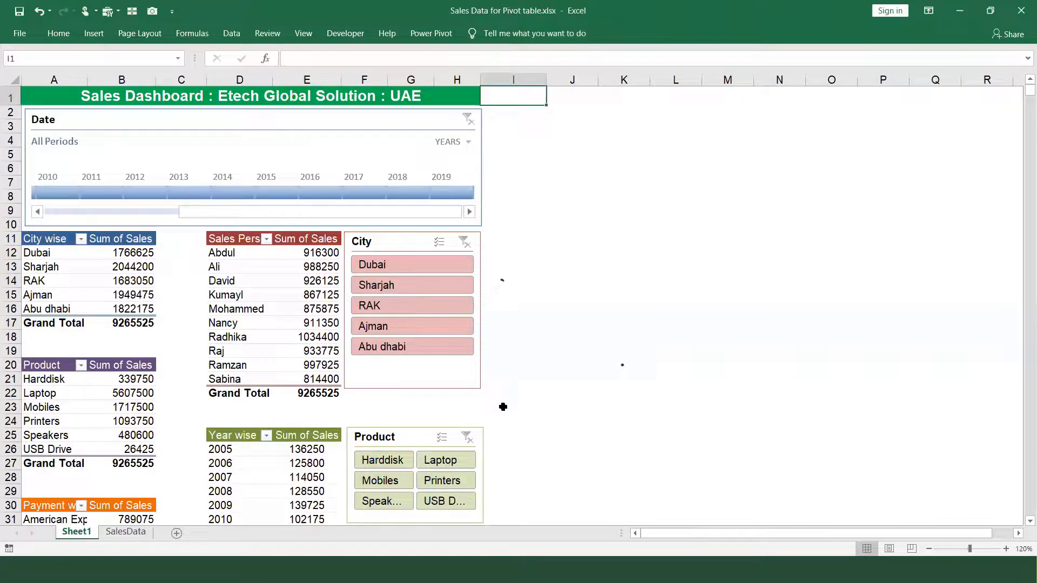
# - Filter the City wise pivot table through the timeline by each year from 2013 to 2018, clear the filter, and check 2015
pyautogui.click(188, 192)
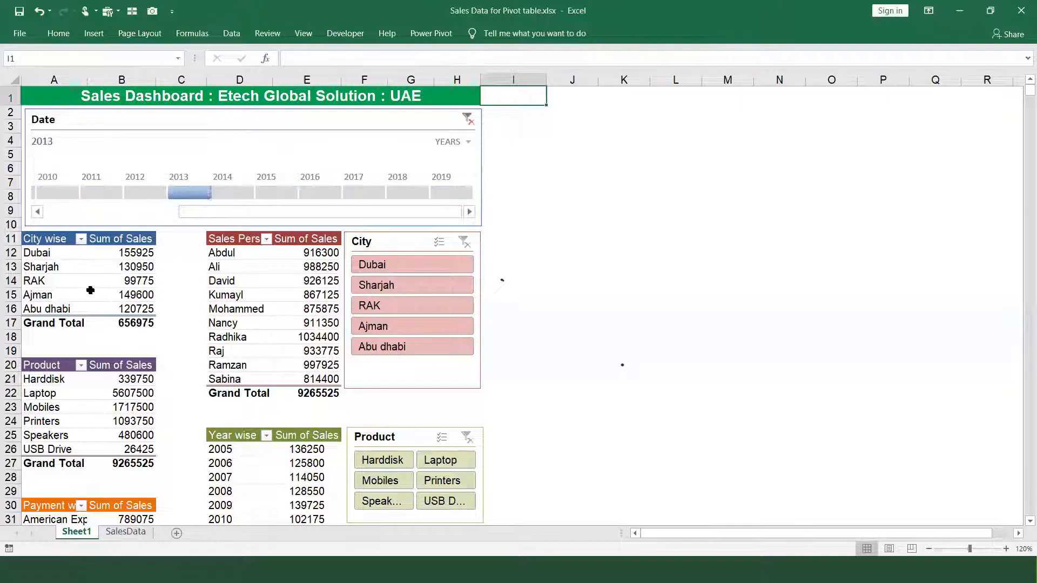
pyautogui.click(229, 193)
pyautogui.click(283, 191)
pyautogui.click(322, 189)
pyautogui.click(367, 193)
pyautogui.click(406, 194)
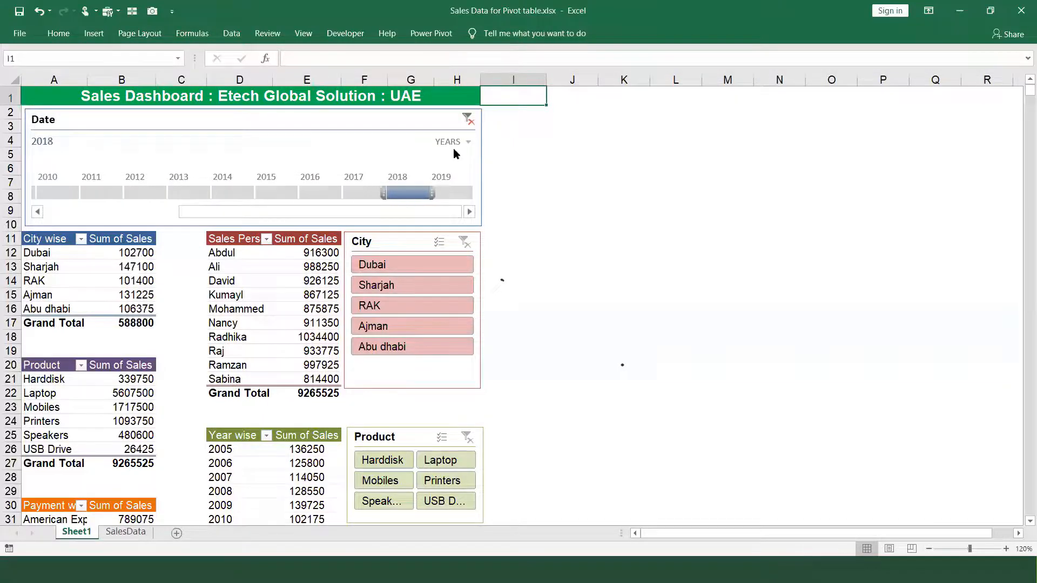
pyautogui.click(467, 119)
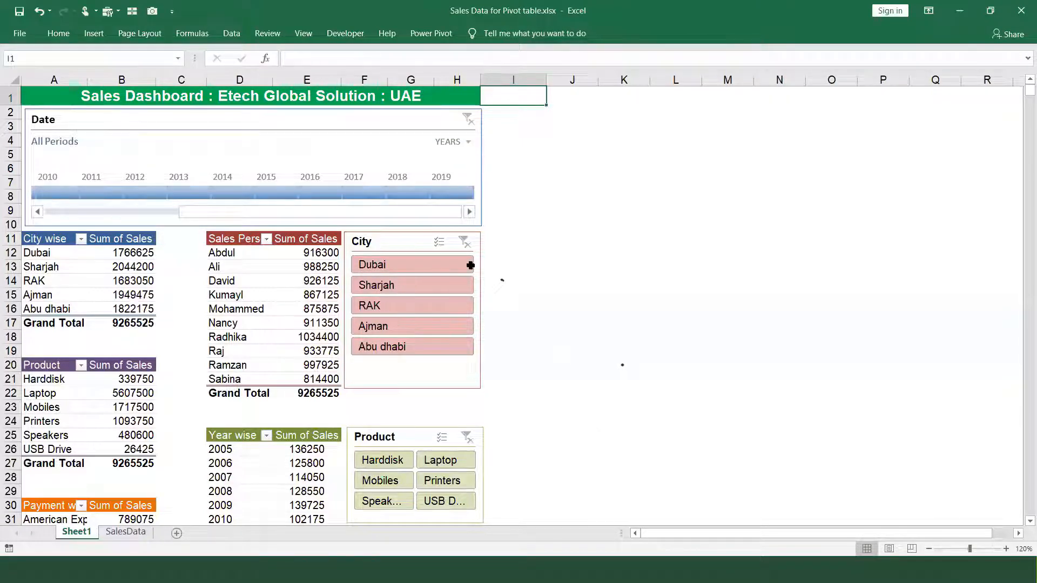
pyautogui.click(281, 193)
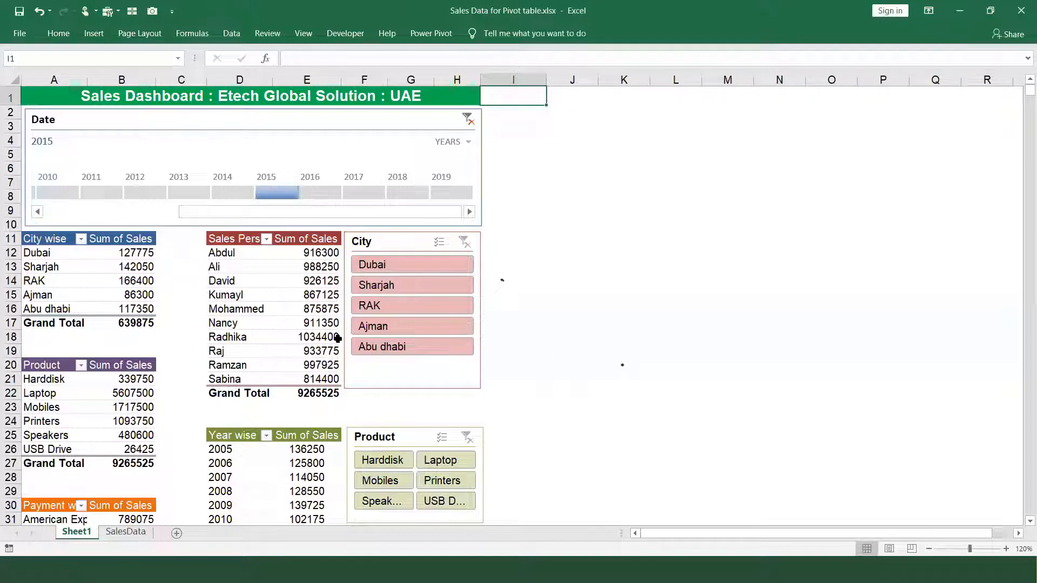
pyautogui.moveTo(140, 379)
# - Write the note "Report Connection" in cell J6 beside the dashboard and remove it again
pyautogui.click(548, 165)
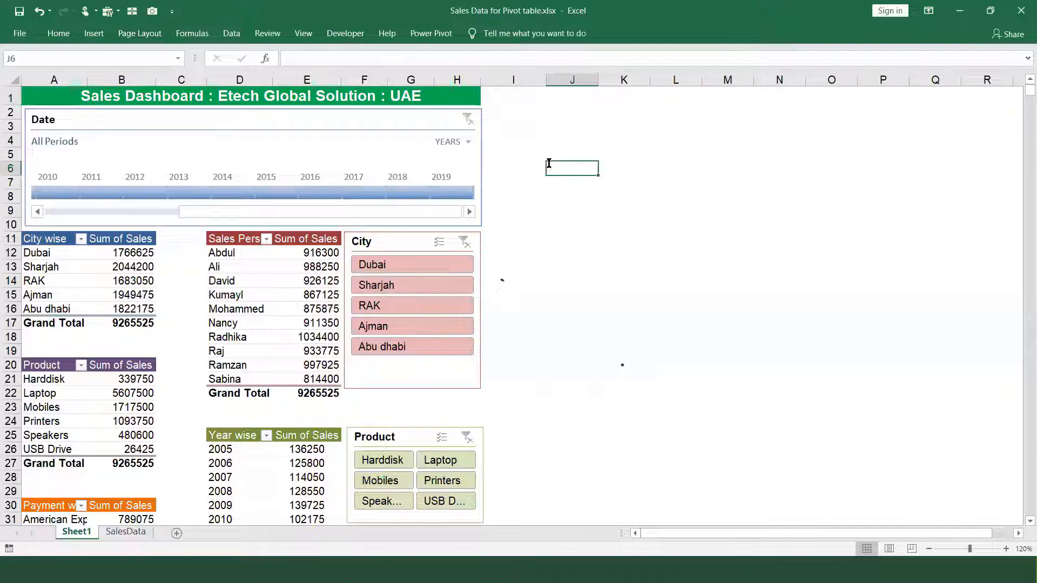
pyautogui.write('rEP')
pyautogui.press('BackSpace')
pyautogui.press('BackSpace')
pyautogui.write('Report Connect')
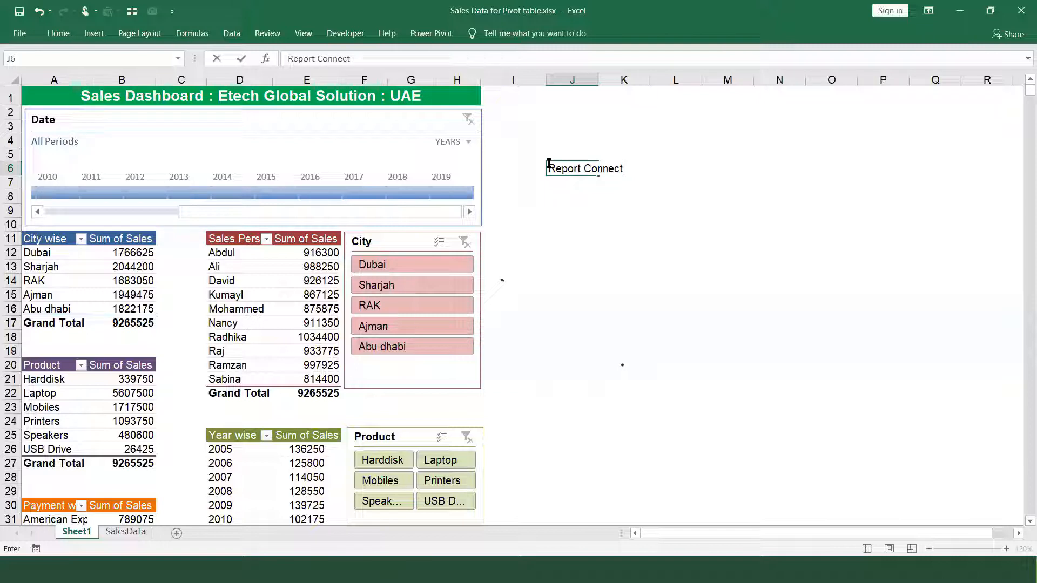
pyautogui.write('ion')
pyautogui.press('Return')
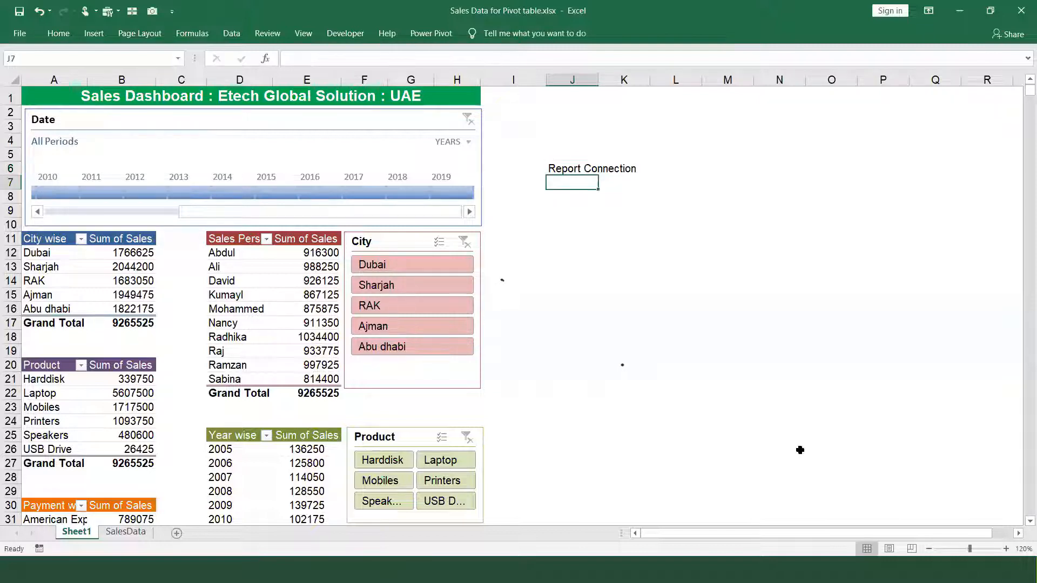
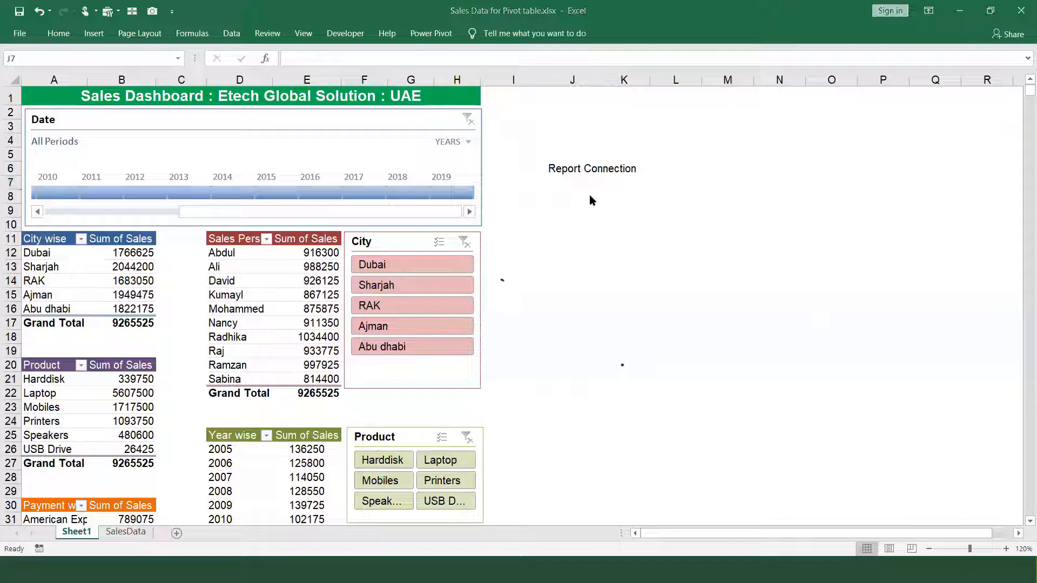
pyautogui.click(568, 168)
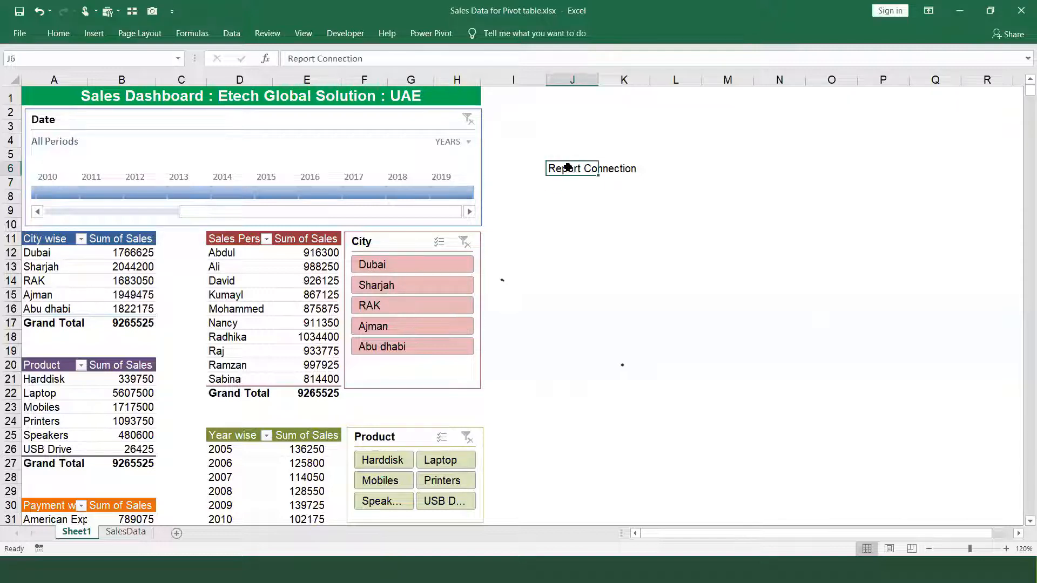
pyautogui.press('Delete')
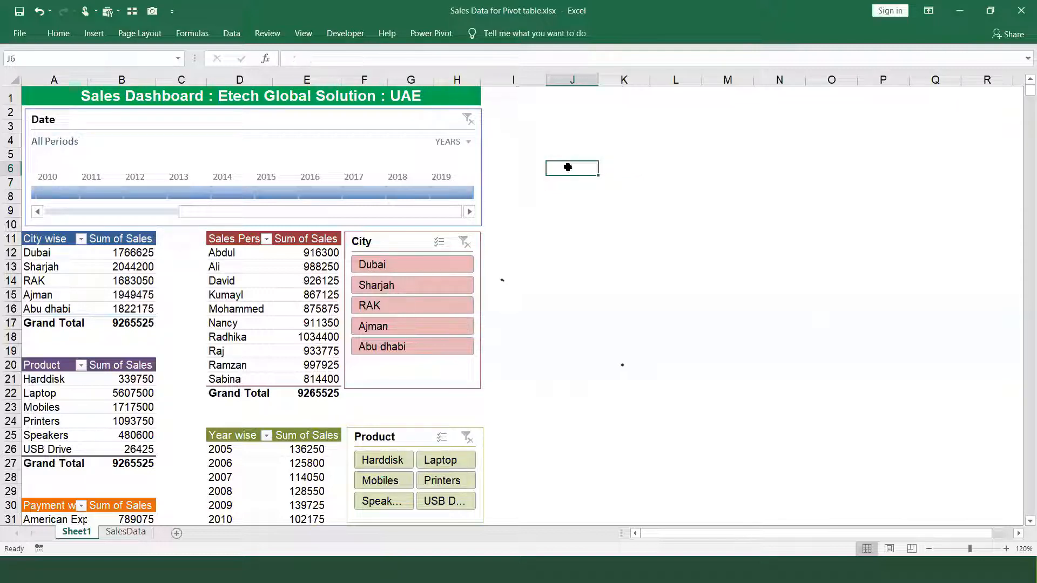
# - Open the Date timeline's report connections and enlarge the dialog to list all five pivot tables
pyautogui.click(294, 125)
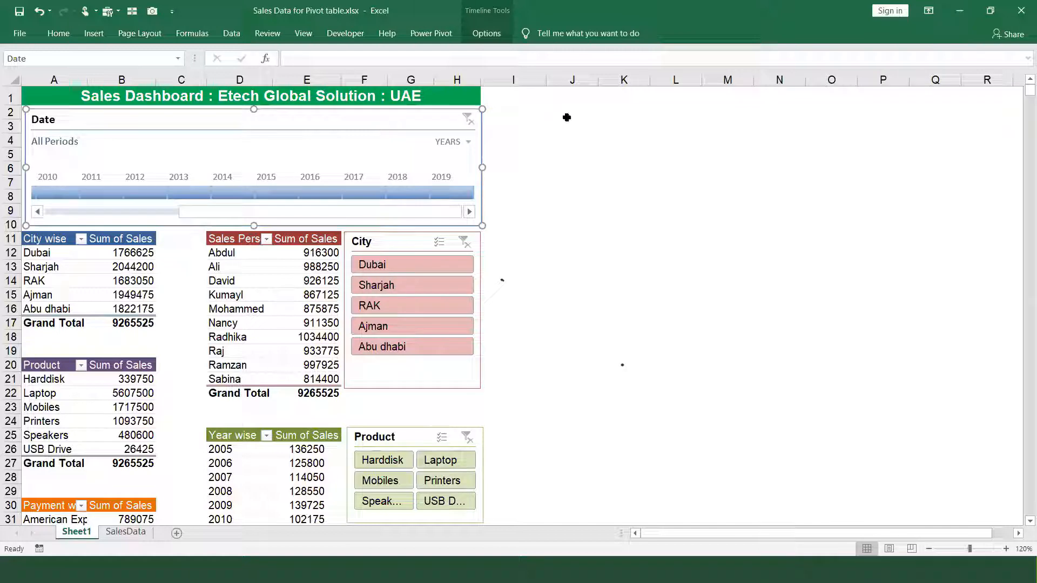
pyautogui.click(577, 130)
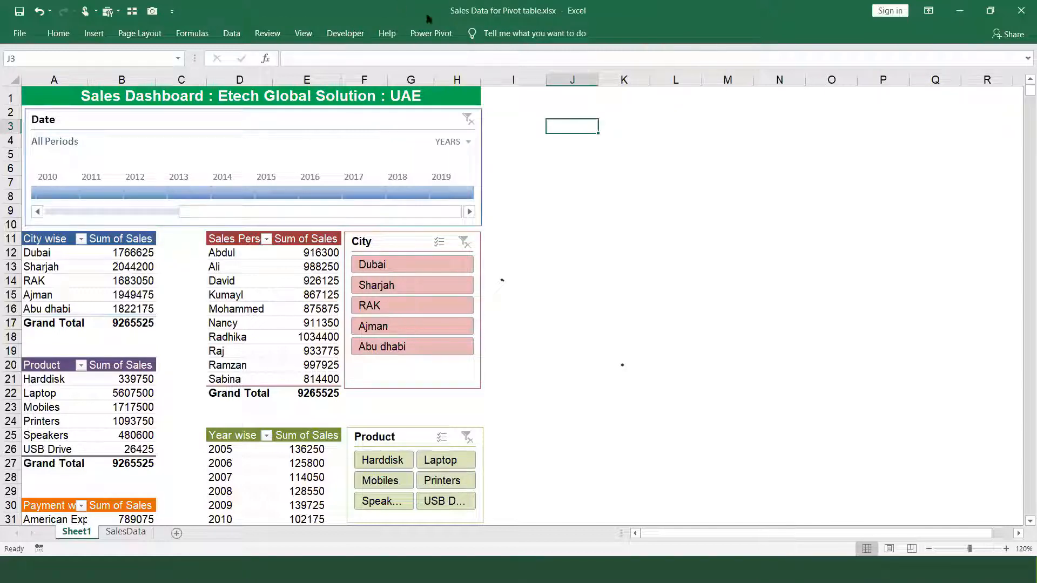
pyautogui.click(362, 120)
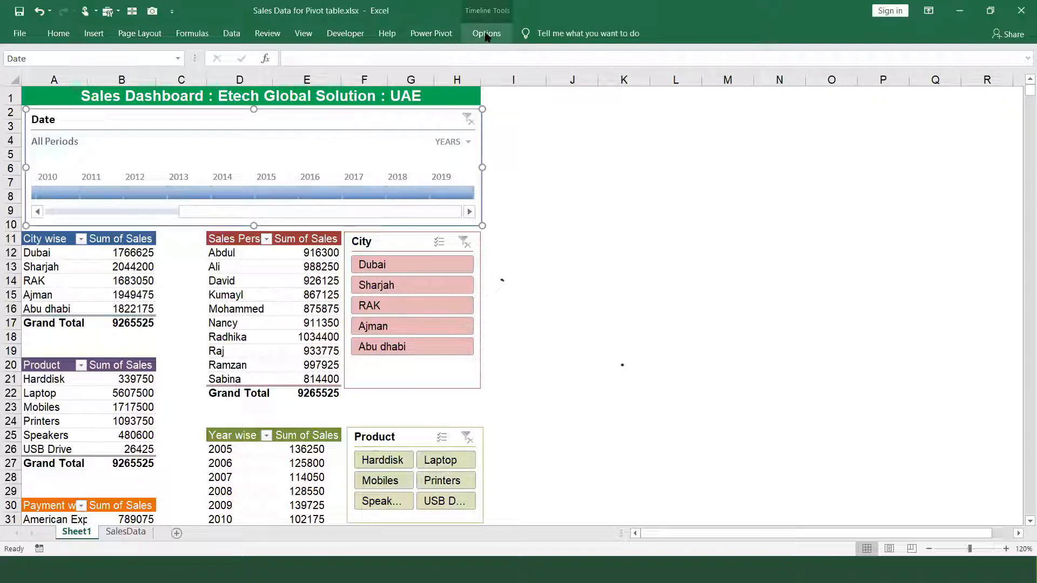
pyautogui.click(485, 34)
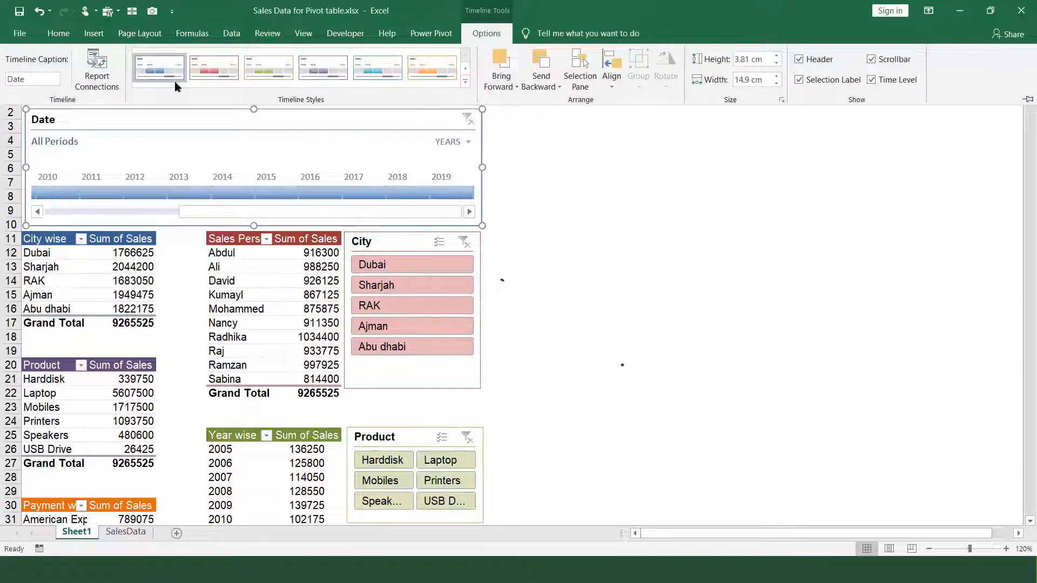
pyautogui.click(109, 57)
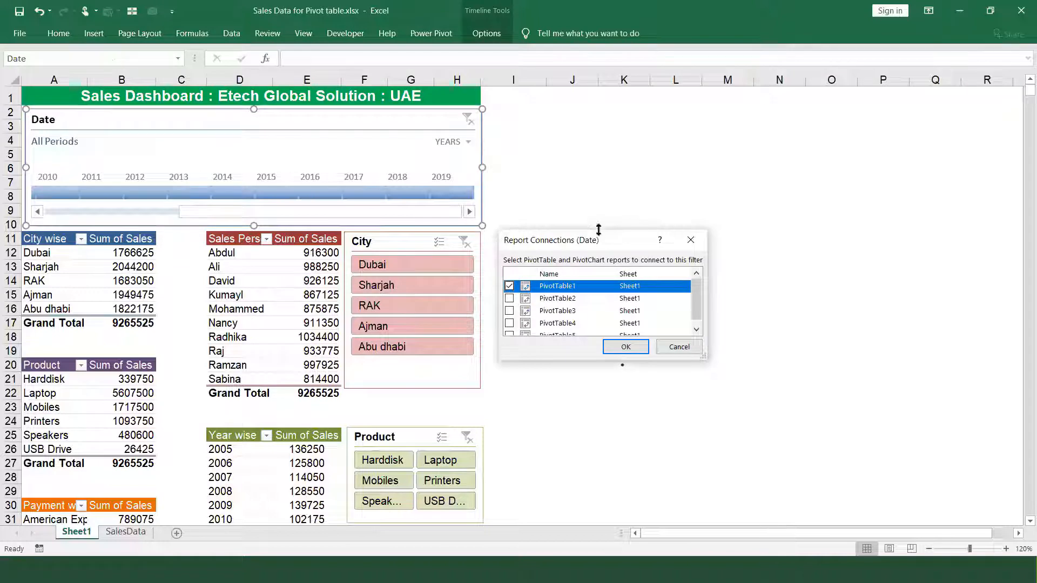
pyautogui.moveTo(598, 229); pyautogui.dragTo(586, 170)
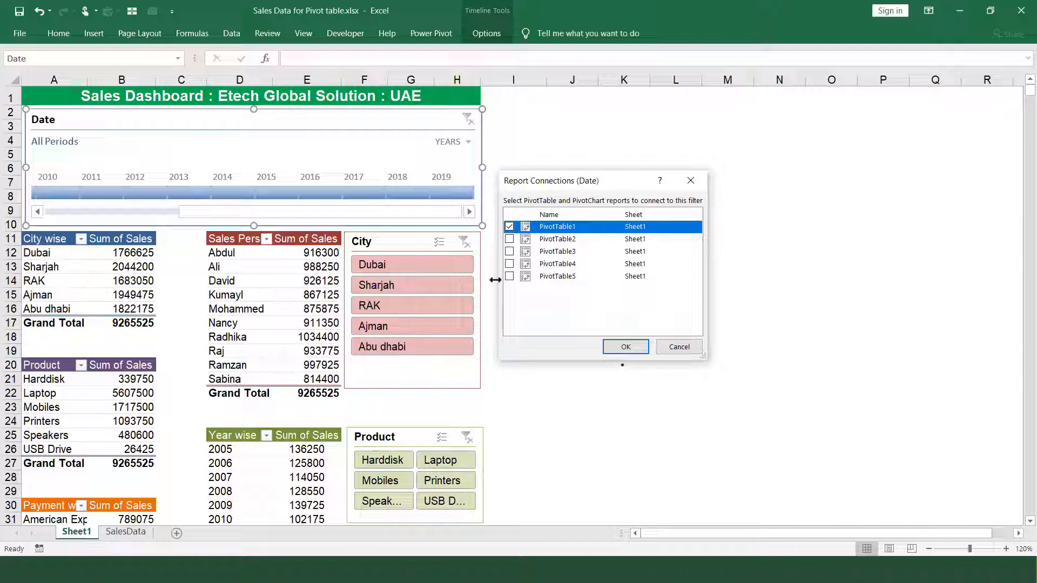
# - Connect the Date timeline to PivotTable2, PivotTable3, PivotTable4 and PivotTable5 as well
pyautogui.click(509, 239)
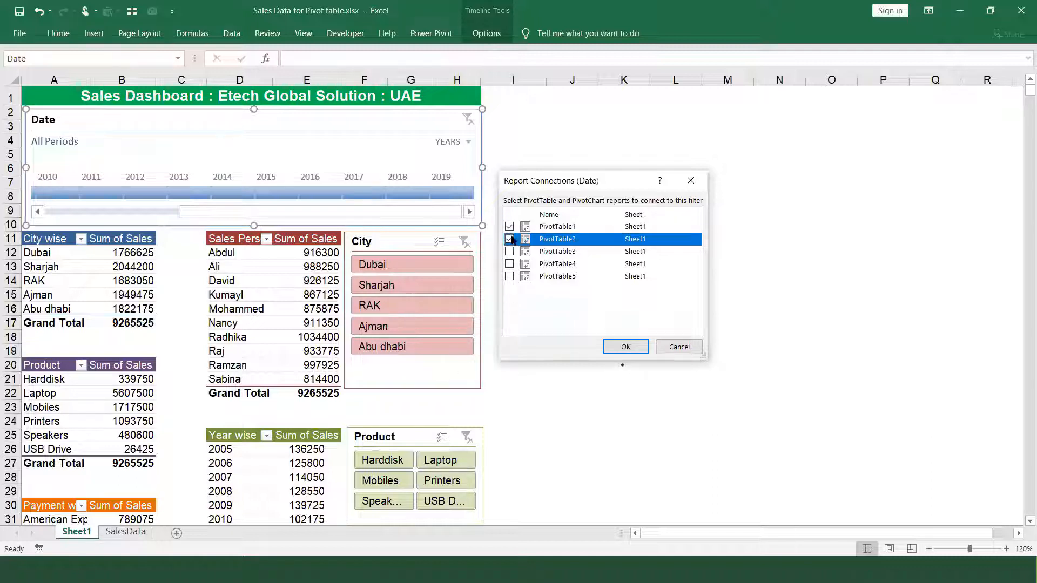
pyautogui.click(509, 252)
pyautogui.click(509, 264)
pyautogui.click(509, 276)
pyautogui.click(510, 264)
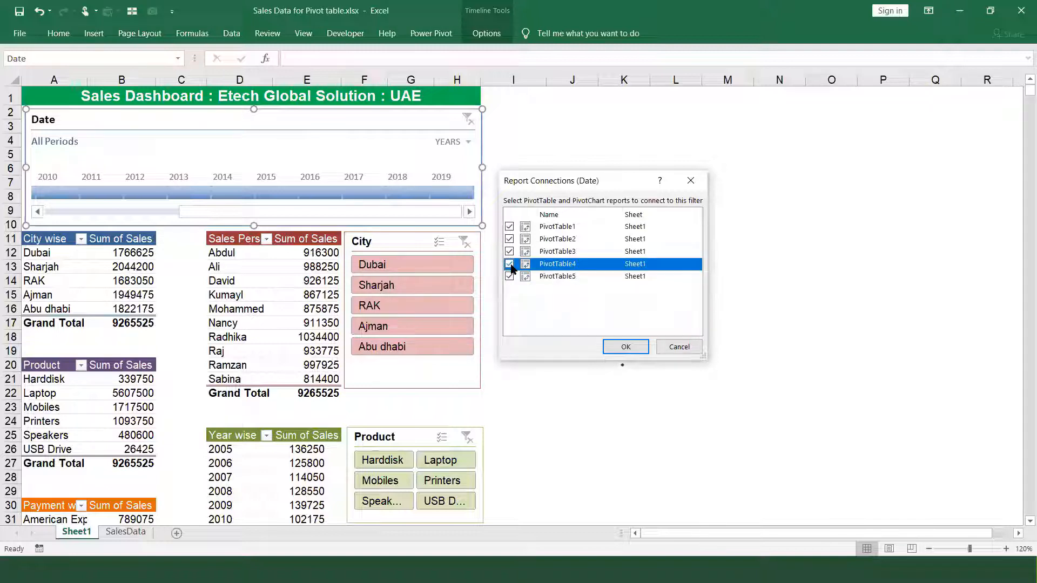
pyautogui.click(625, 346)
pyautogui.click(585, 281)
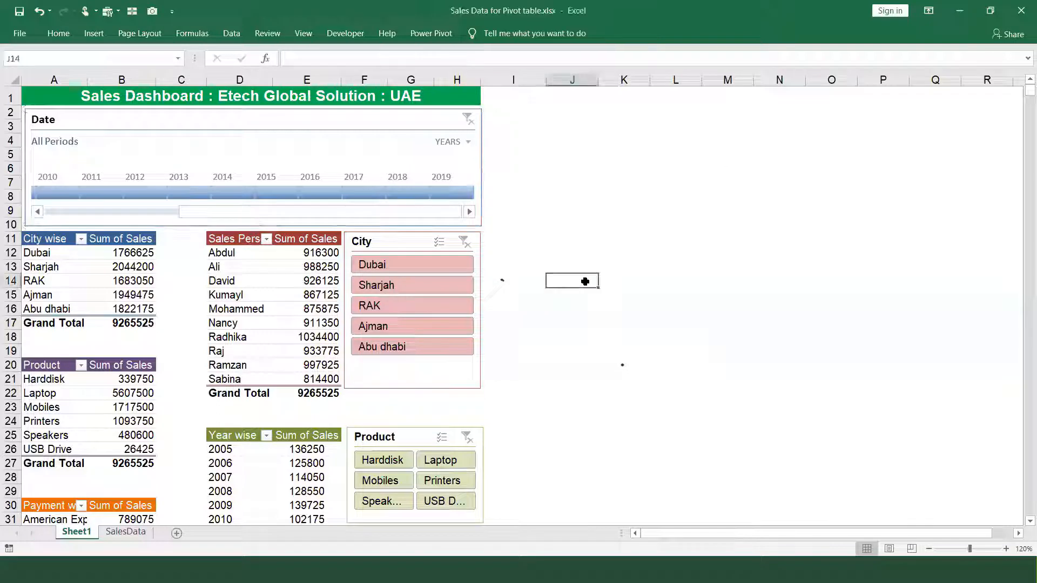
# - Filter all the connected pivot tables with the Date timeline by 2013, 2015 and 2016 in turn
pyautogui.click(195, 193)
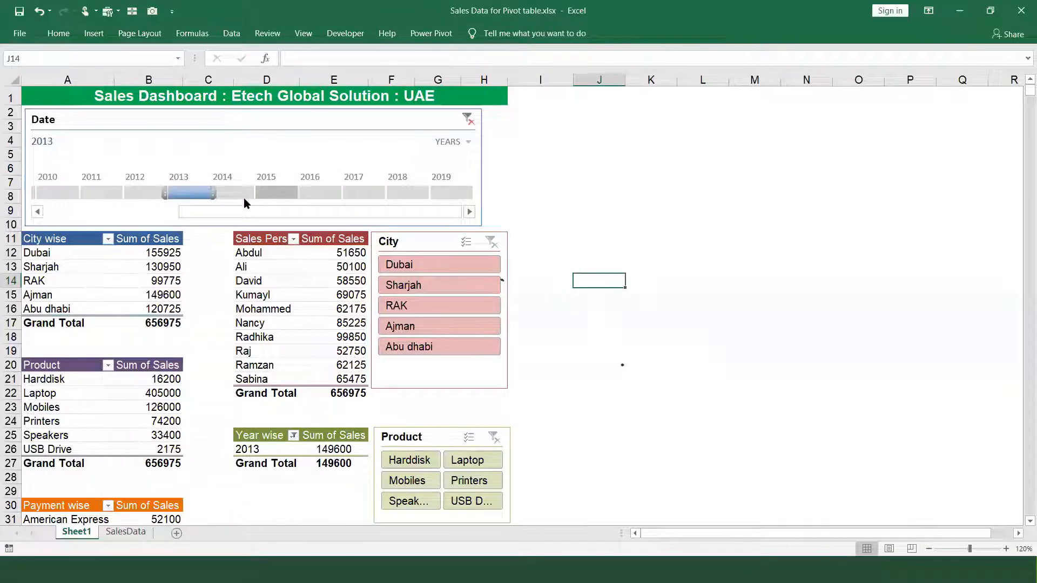
pyautogui.click(263, 195)
pyautogui.click(327, 193)
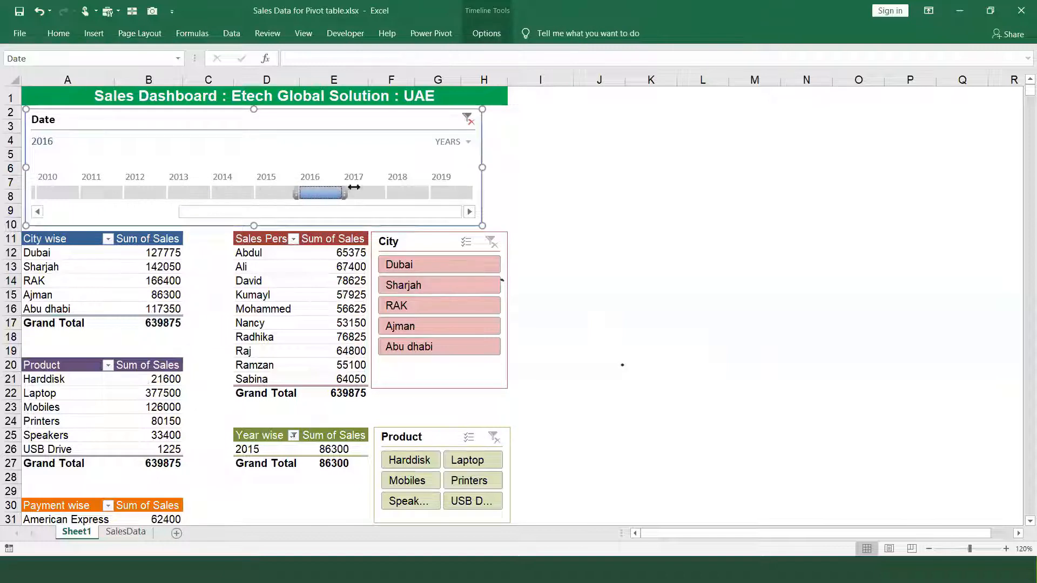
# - Filter the connected pivot tables with the Date timeline by single years between 2012 and 2017 in turn, and clear the filter
pyautogui.click(353, 189)
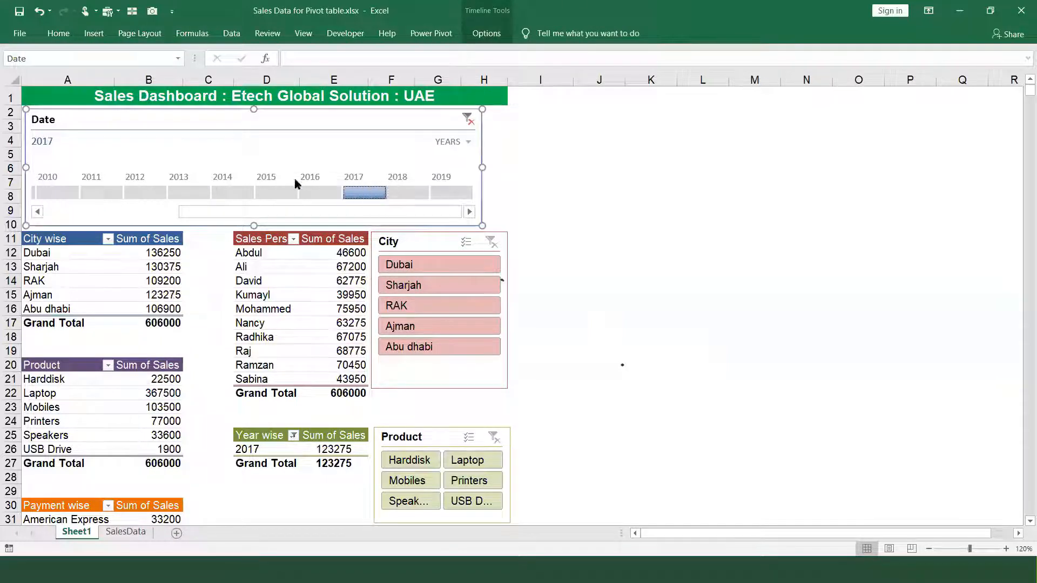
pyautogui.click(270, 193)
pyautogui.click(206, 189)
pyautogui.click(146, 192)
pyautogui.click(232, 193)
pyautogui.click(318, 193)
pyautogui.click(359, 193)
pyautogui.click(468, 120)
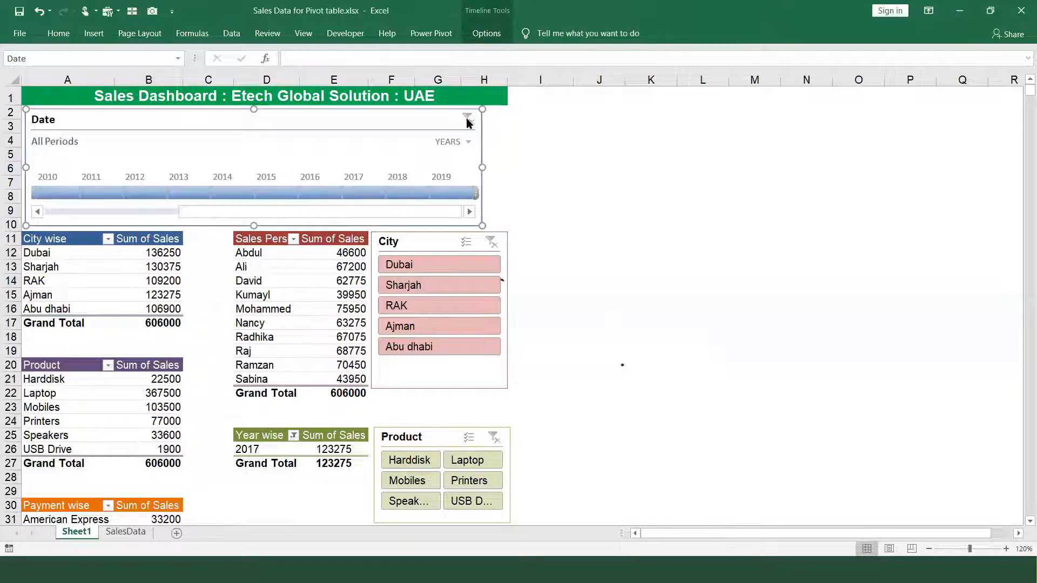
# - Filter all the pivot tables by 2015 with the Date timeline, and clear the filter to show all periods
pyautogui.click(280, 193)
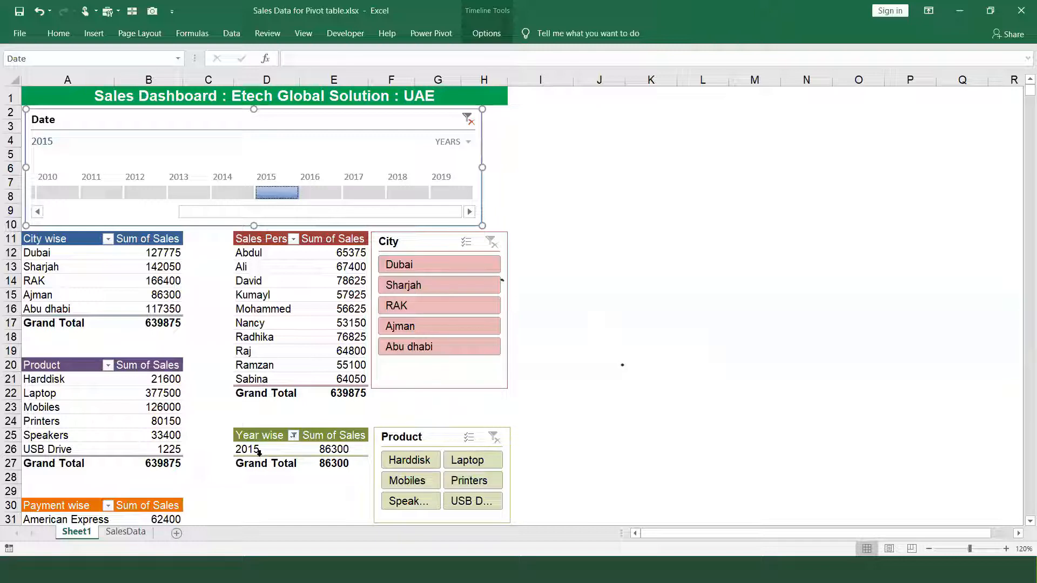
pyautogui.click(468, 121)
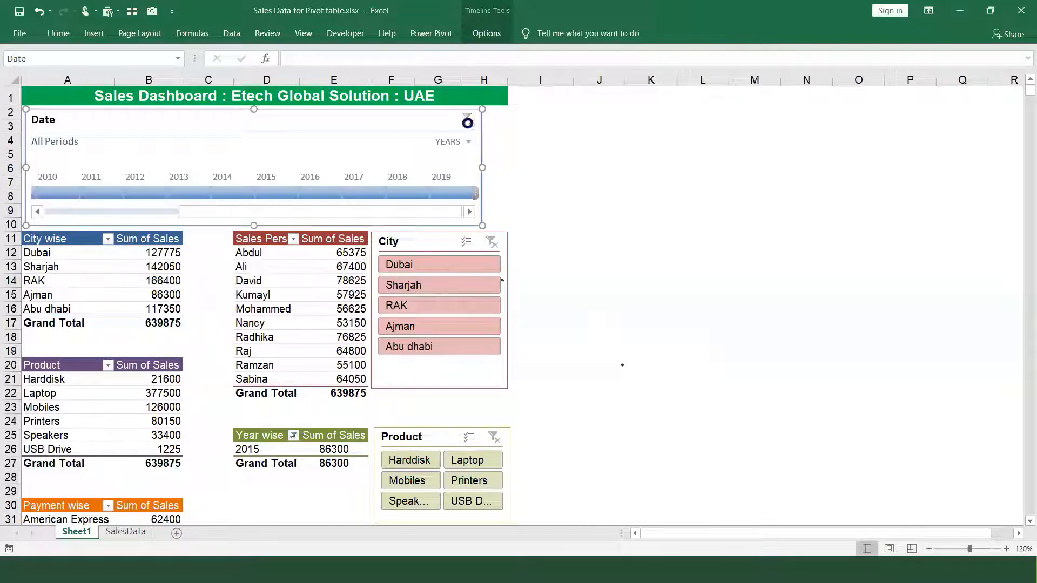
pyautogui.click(547, 144)
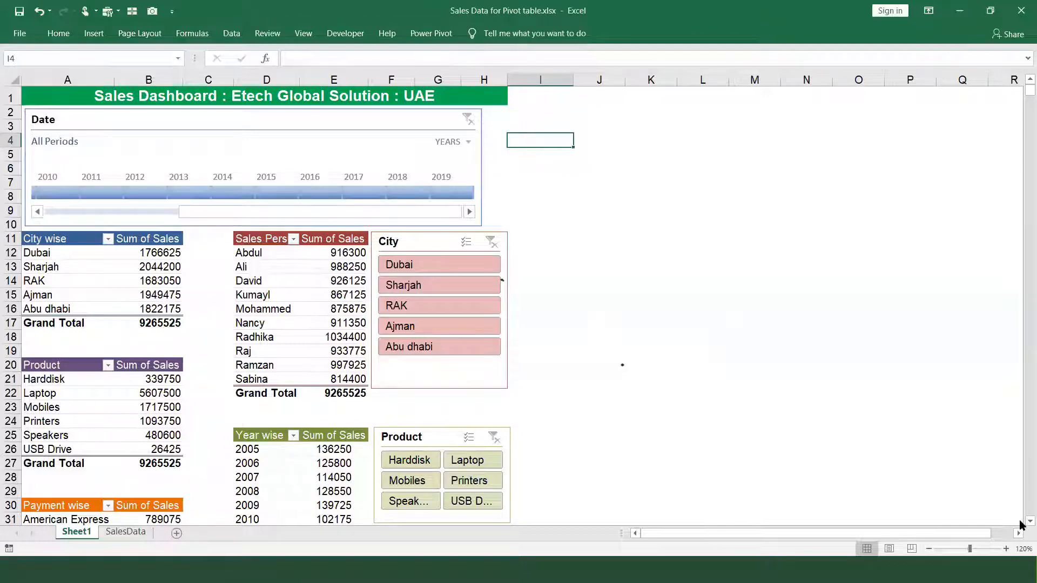
# - Rename the year-wise pivot table as Yearwise
pyautogui.scroll(-1, 1021, 522)
pyautogui.scroll(-2, 1020, 523)
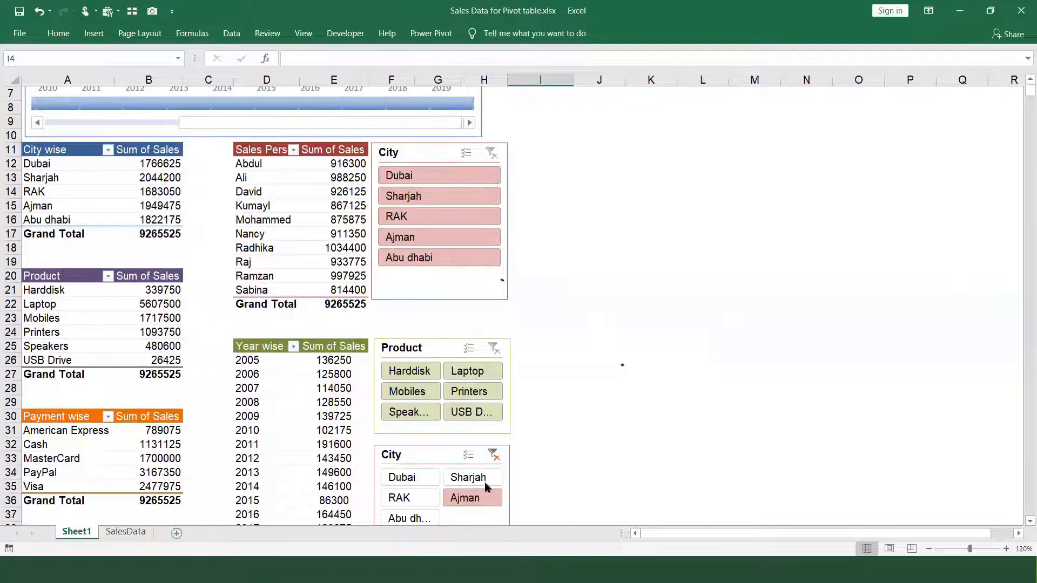
pyautogui.click(270, 374)
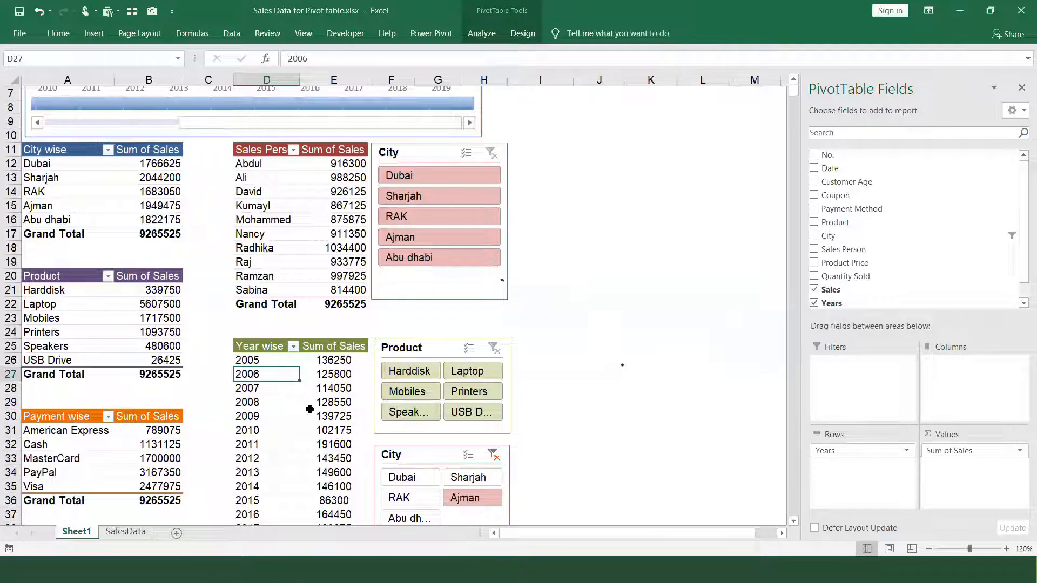
pyautogui.moveTo(310, 409)
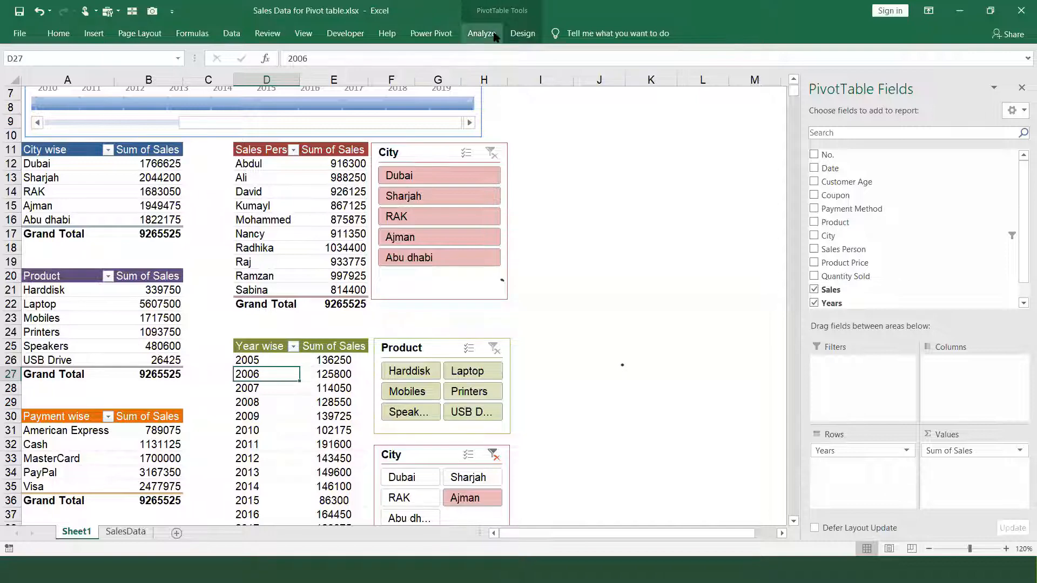
pyautogui.click(521, 34)
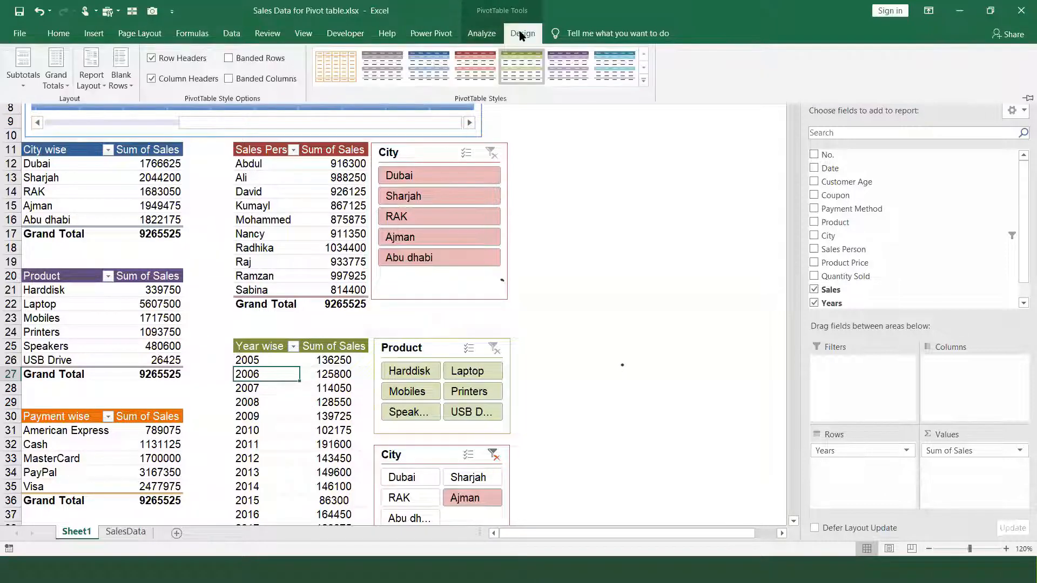
pyautogui.click(488, 36)
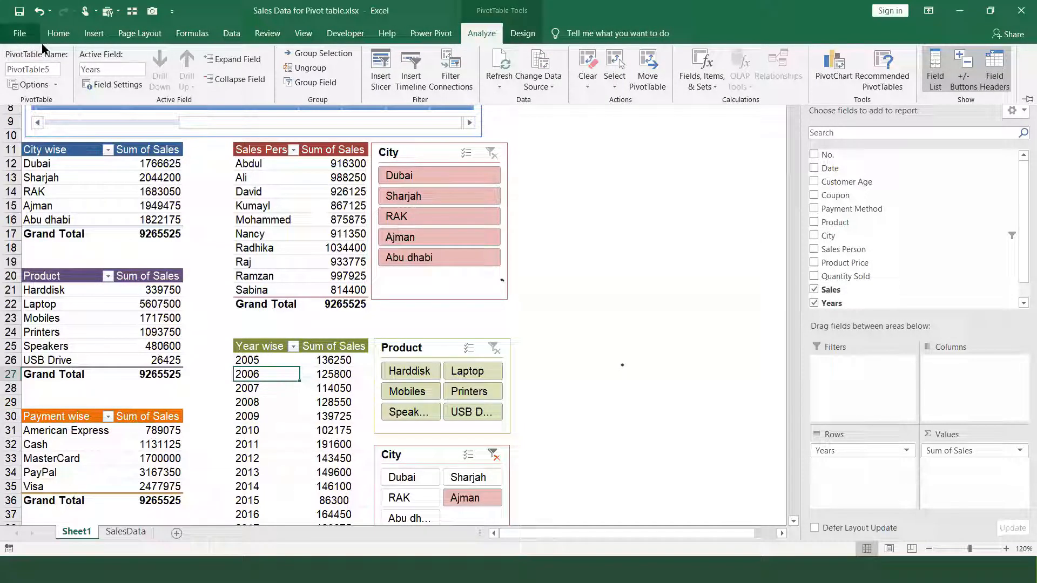
pyautogui.click(31, 68)
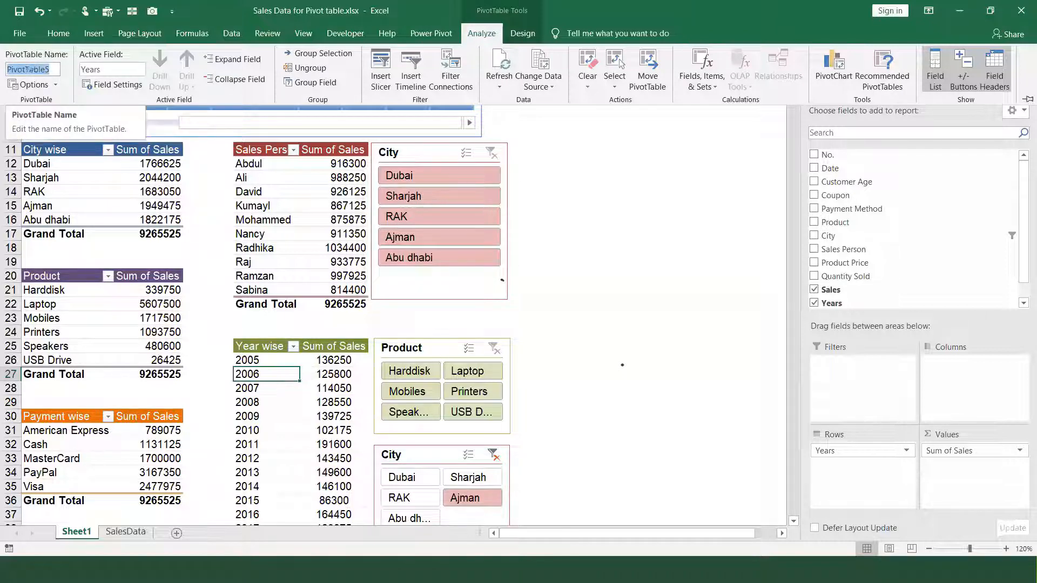
pyautogui.write('Yearwise')
pyautogui.press('Return')
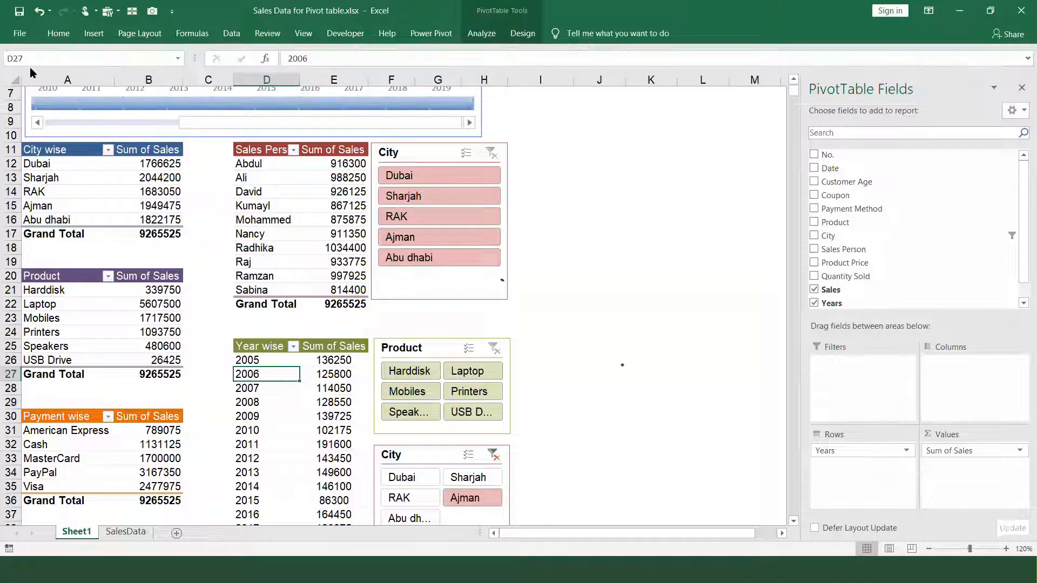
# - Rename the salesperson pivot table as Salesperson
pyautogui.click(285, 226)
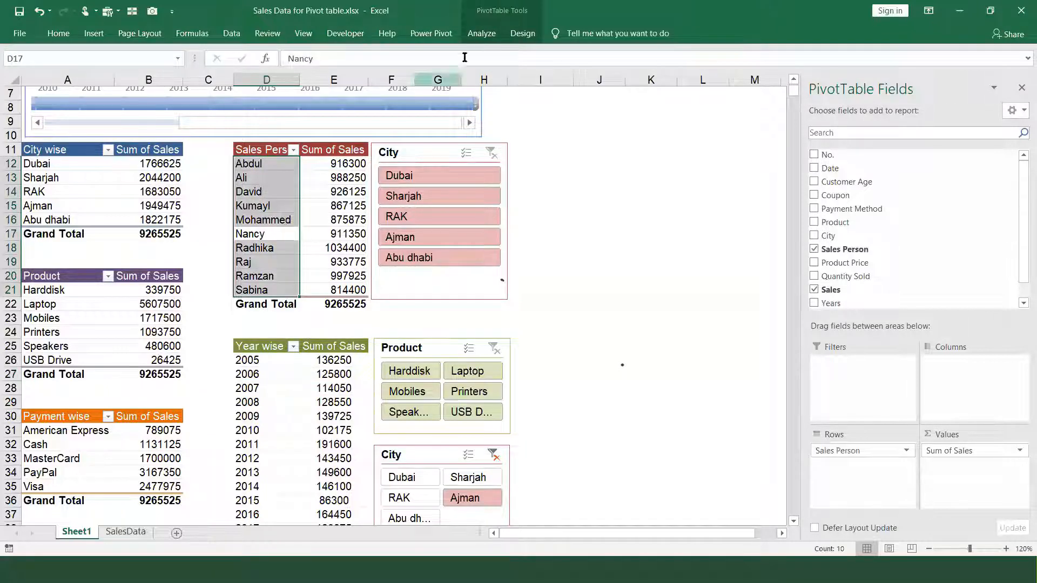
pyautogui.click(478, 36)
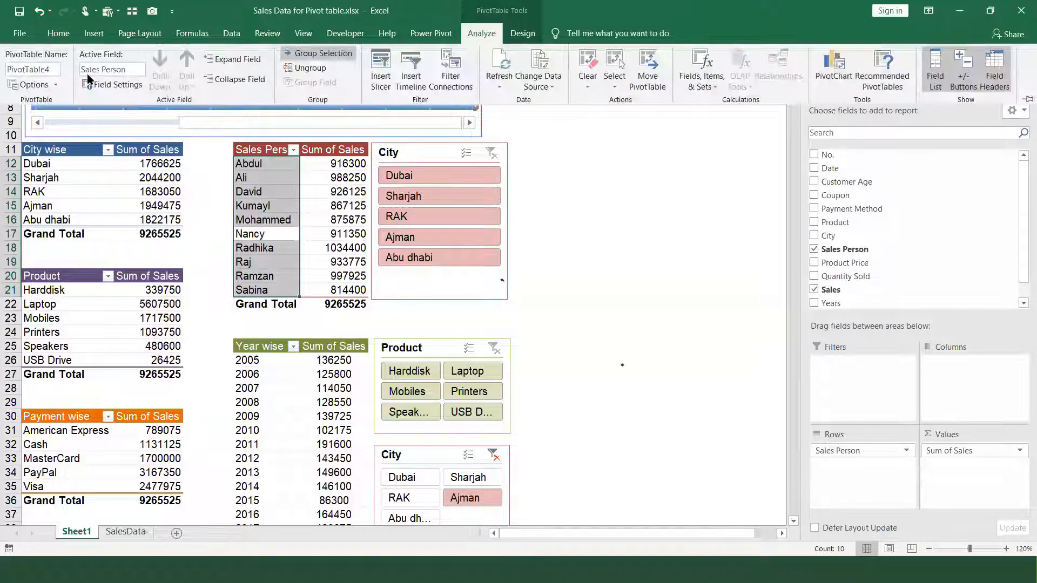
pyautogui.click(40, 70)
pyautogui.write('Sal')
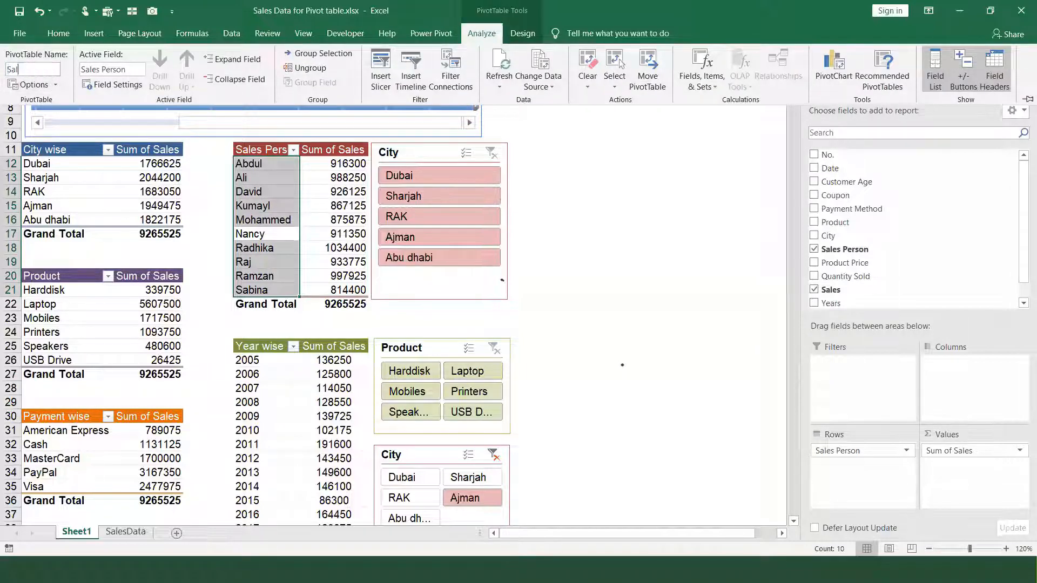
pyautogui.write('esperson')
pyautogui.press('Return')
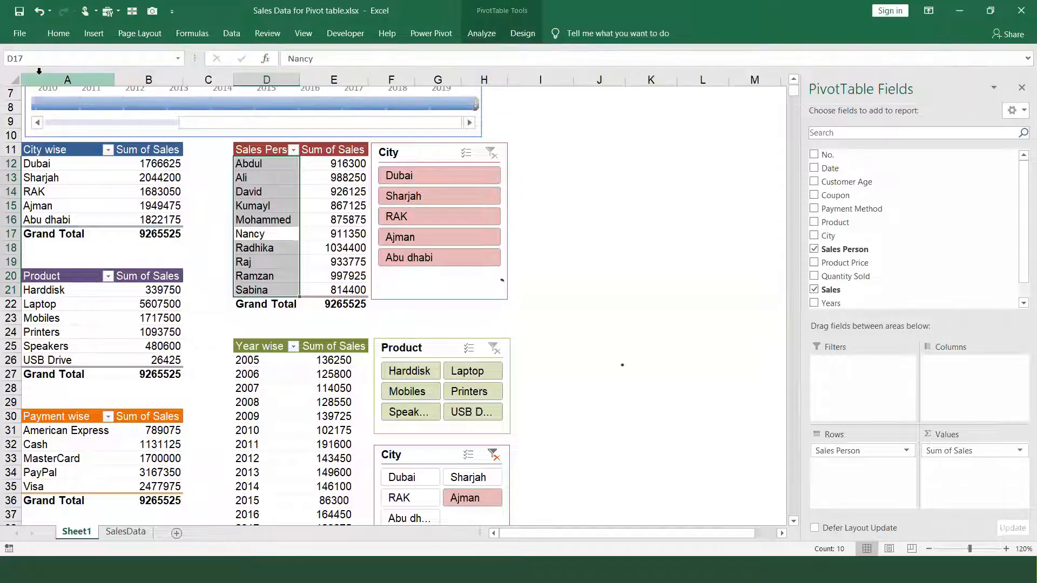
# - Rename the city-wise pivot table as city
pyautogui.click(74, 138)
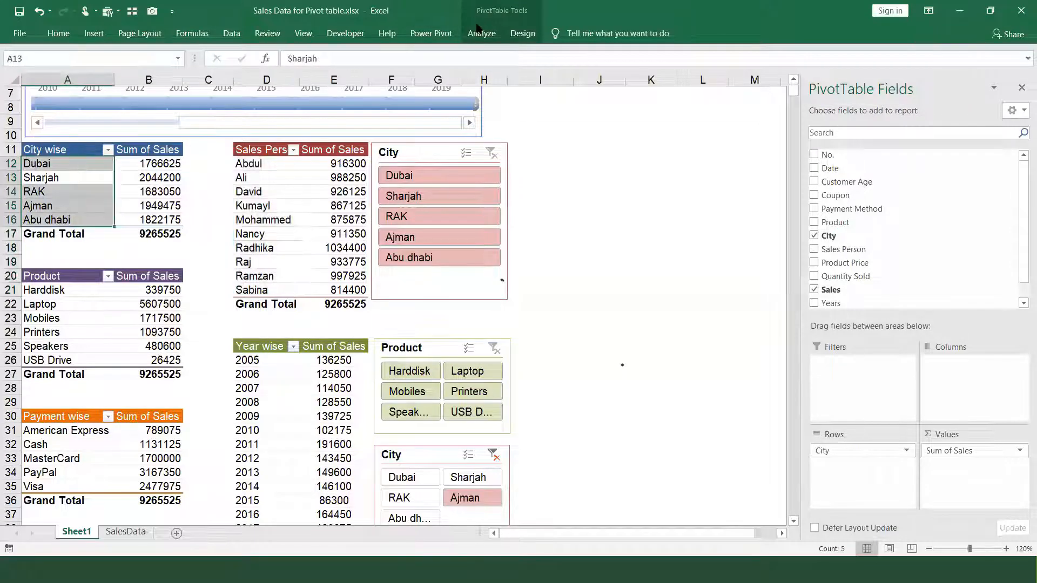
pyautogui.click(476, 33)
pyautogui.click(44, 70)
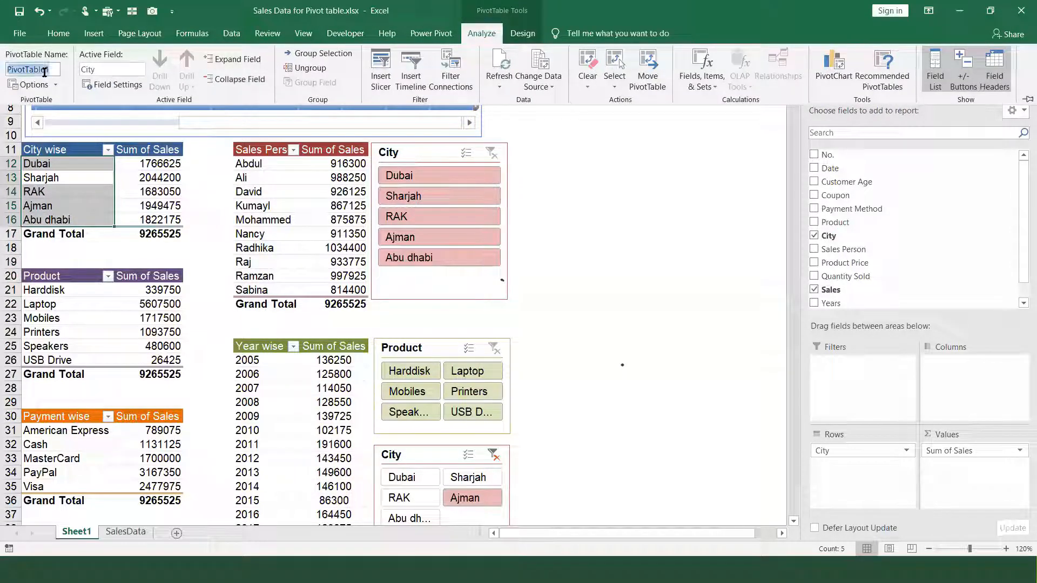
pyautogui.write('city')
pyautogui.press('Return')
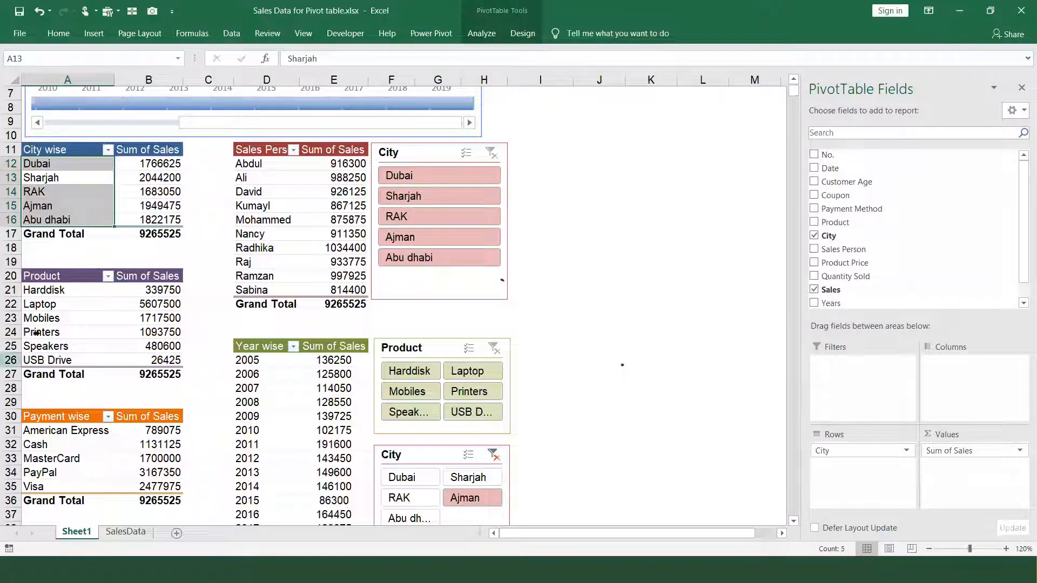
# - Rename the pivot table of sales by product as product
pyautogui.click(63, 325)
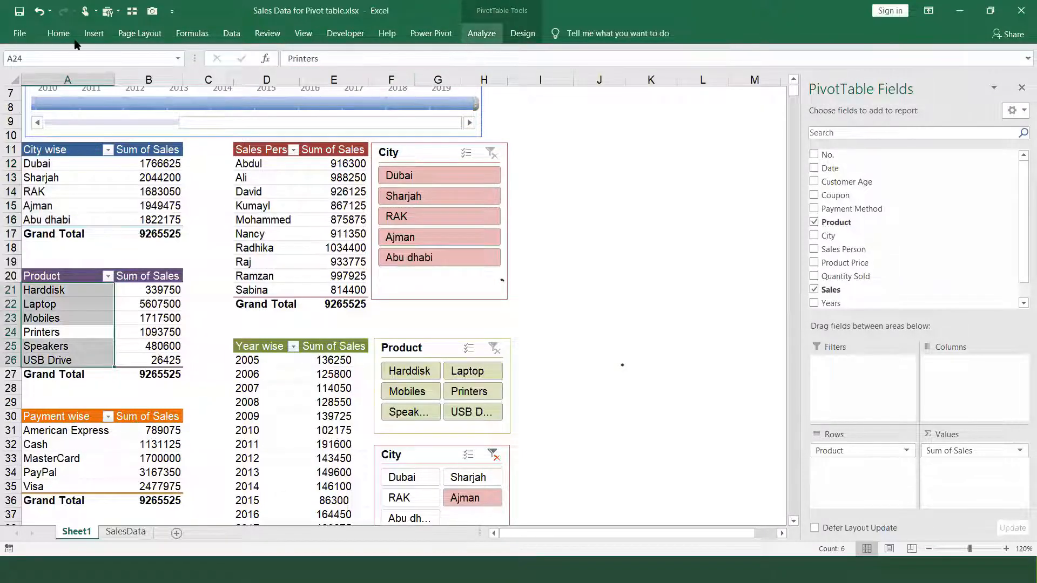
pyautogui.click(481, 33)
pyautogui.doubleClick(33, 69)
pyautogui.write('product')
pyautogui.press('Return')
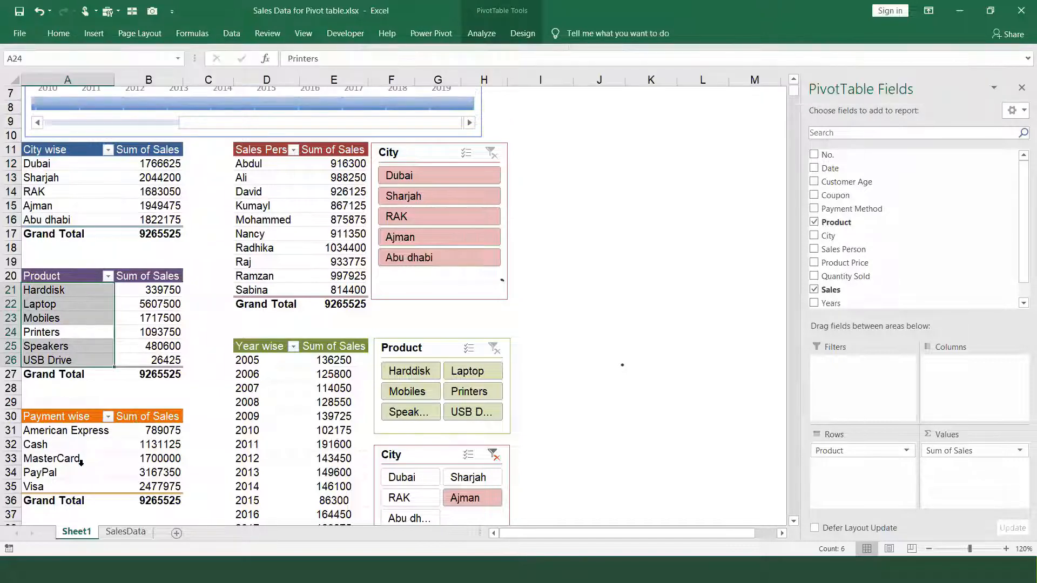
# - Rename the payment-wise pivot table as Payment and deselect it
pyautogui.click(66, 423)
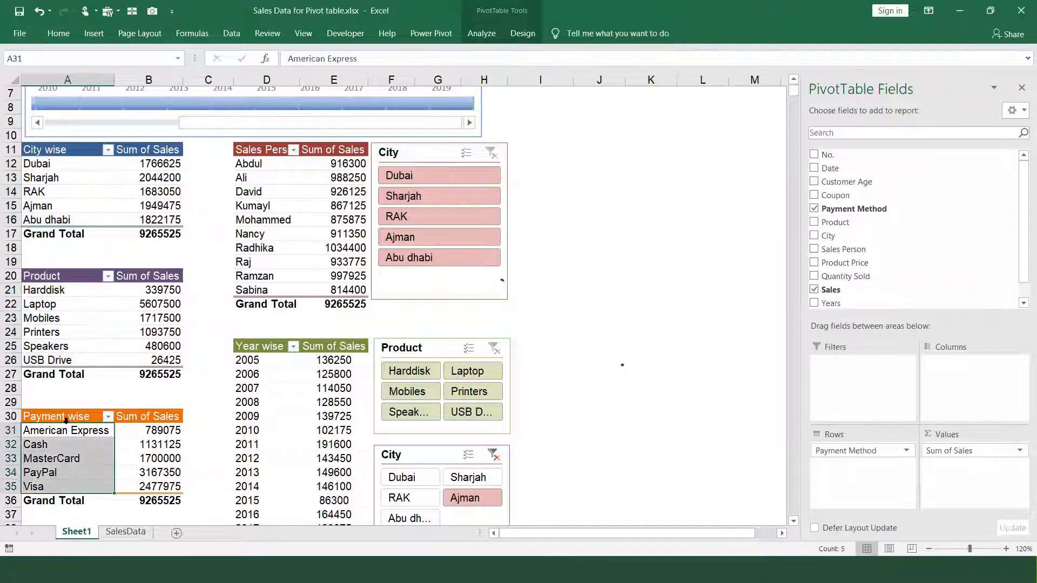
pyautogui.click(493, 43)
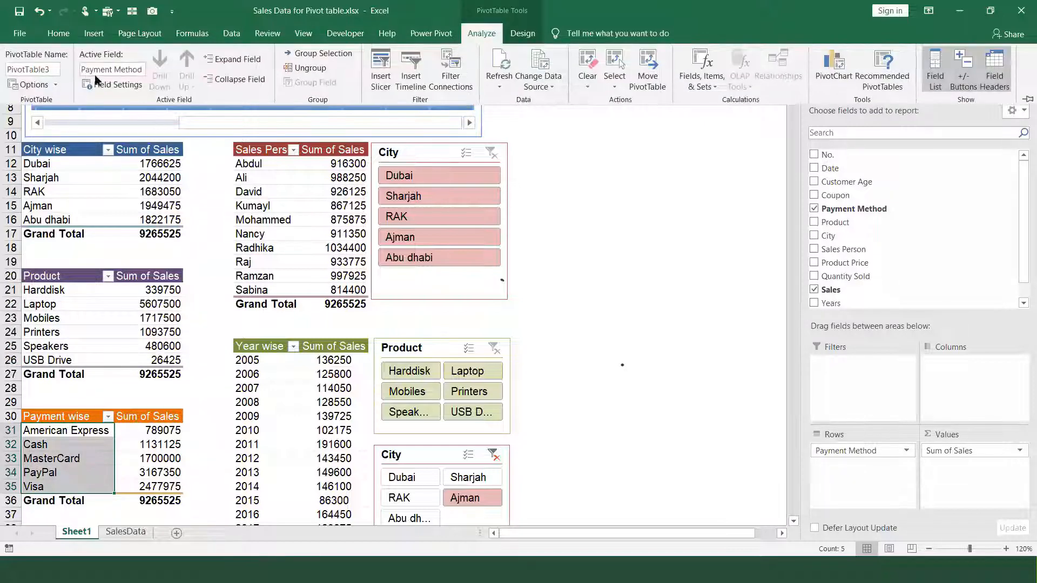
pyautogui.click(54, 69)
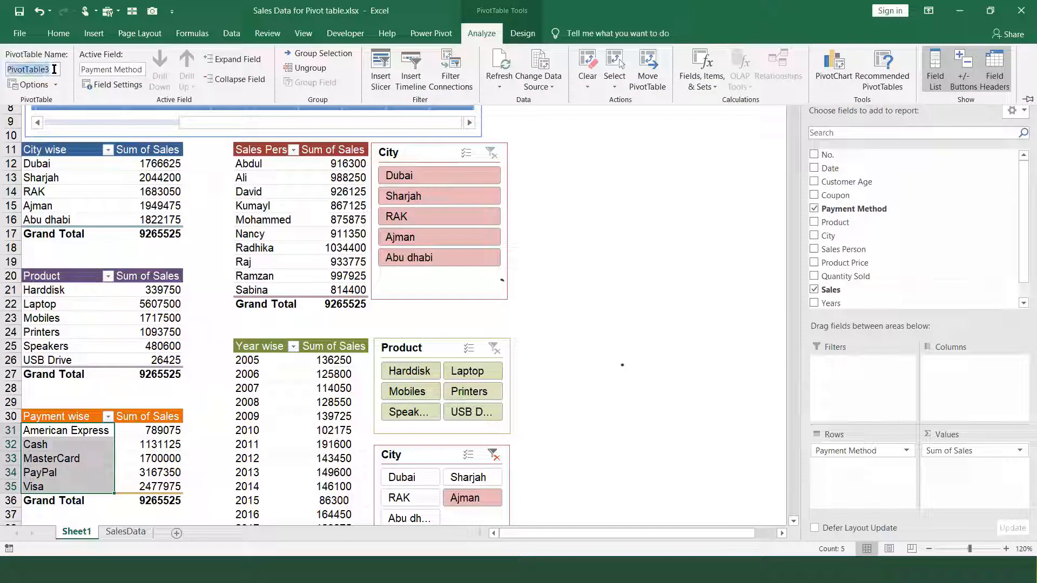
pyautogui.press('BackSpace')
pyautogui.write('Payment')
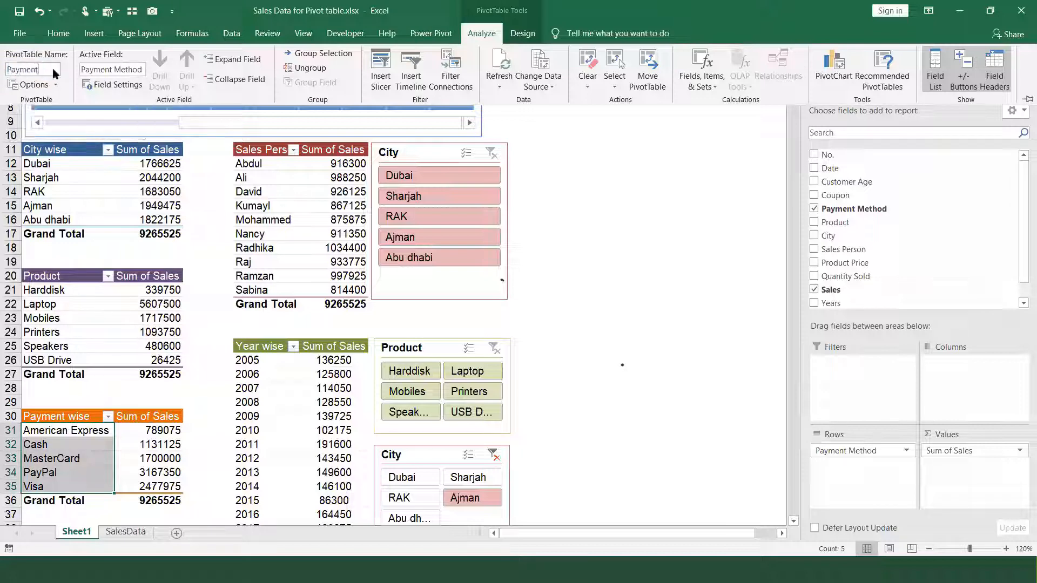
pyautogui.press('Return')
pyautogui.click(667, 166)
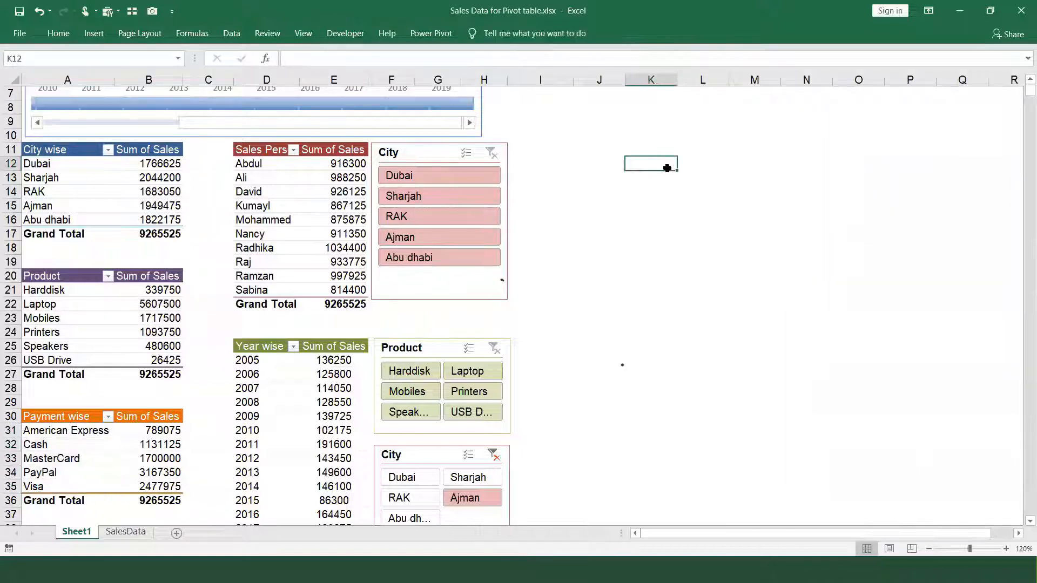
# - Disconnect the Yearwise pivot table from the Date timeline in its report connections
pyautogui.scroll(2, 667, 168)
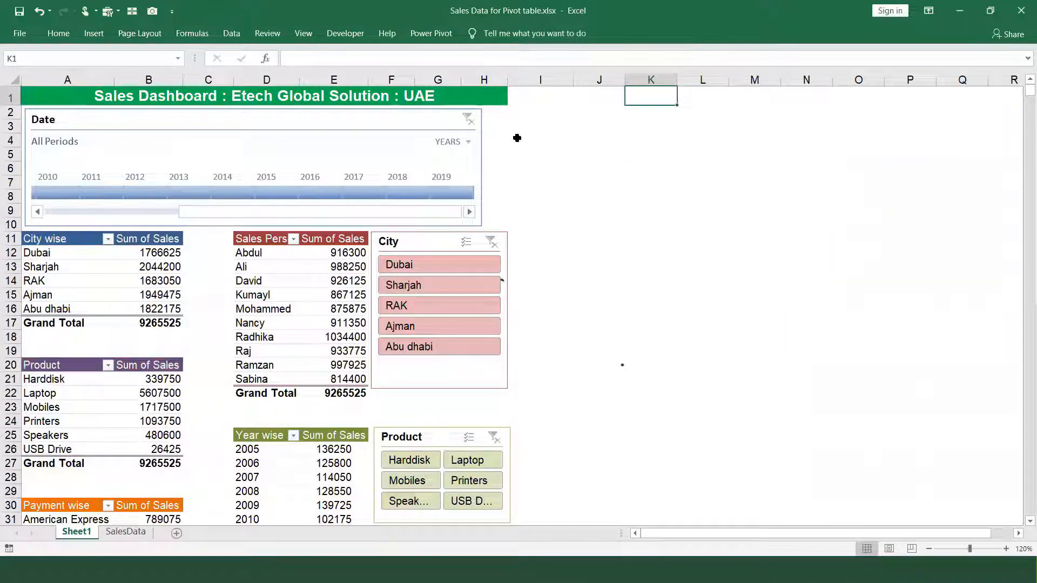
pyautogui.click(401, 120)
pyautogui.click(487, 34)
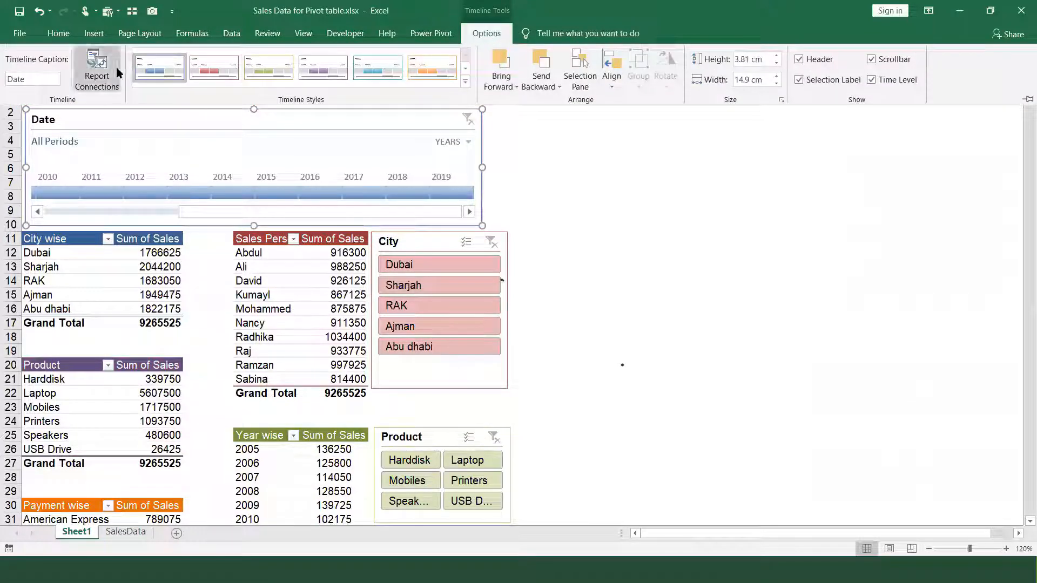
pyautogui.click(97, 69)
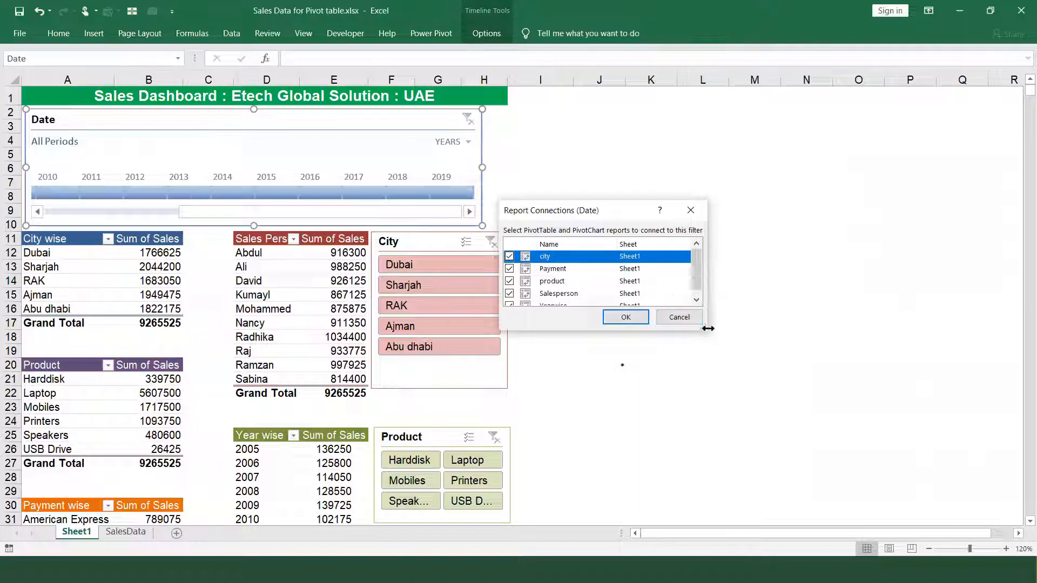
pyautogui.moveTo(708, 328); pyautogui.dragTo(705, 352)
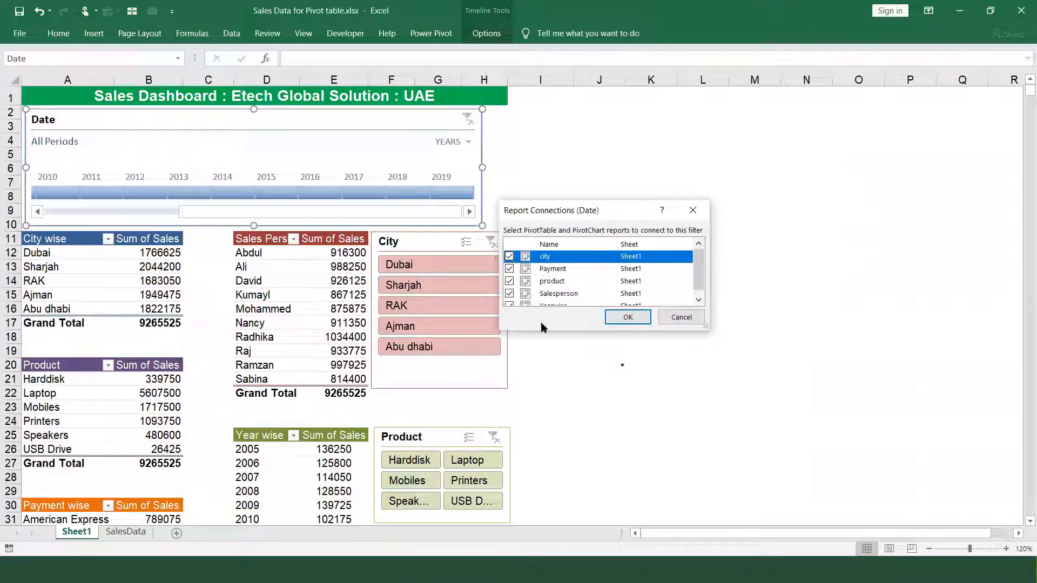
pyautogui.click(507, 303)
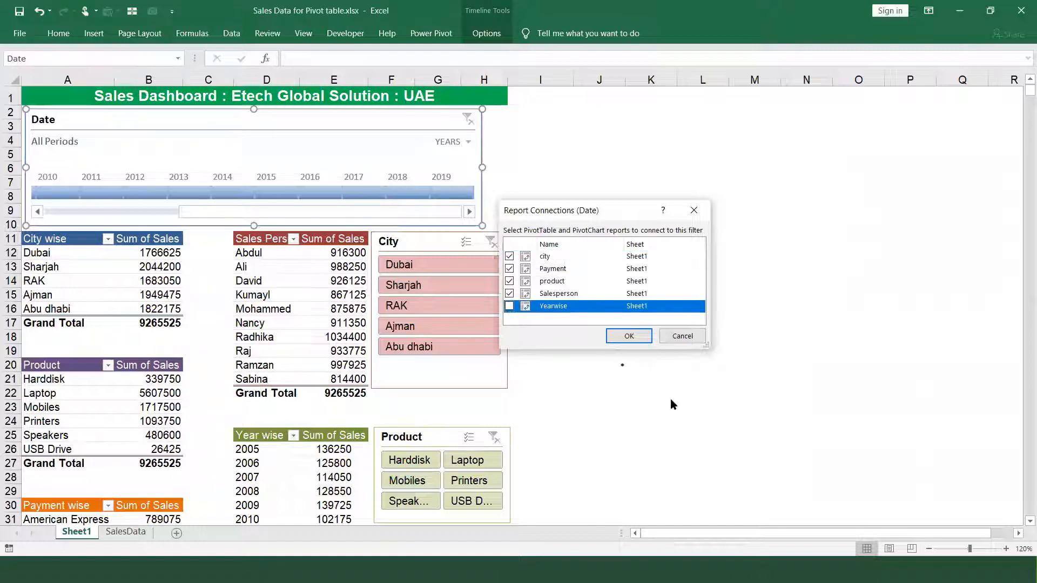
pyautogui.click(629, 336)
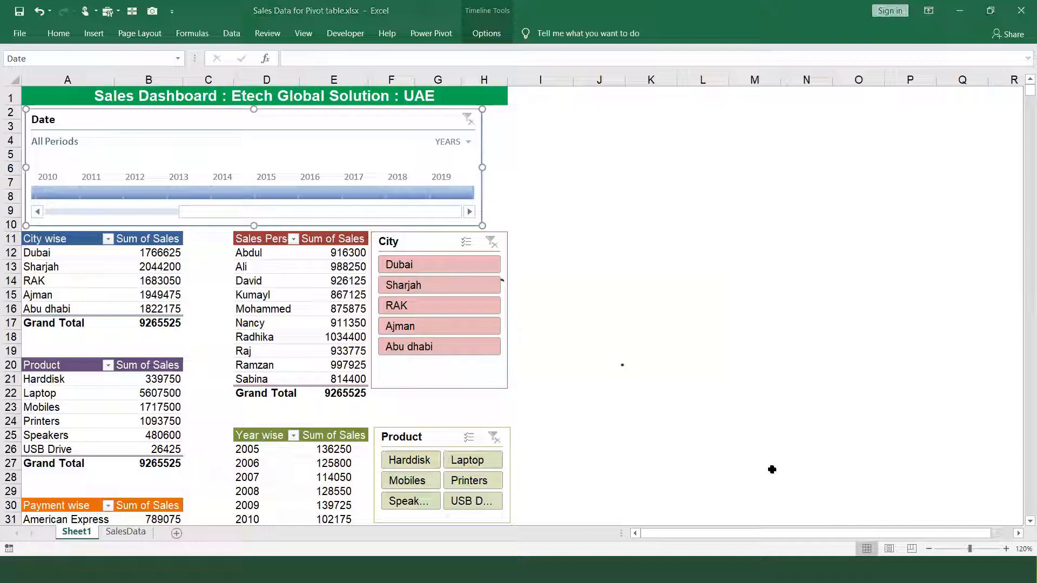
# - Filter the pivot tables with the Date timeline by single years between 2011 and 2017 in turn, ending on 2012
pyautogui.click(279, 196)
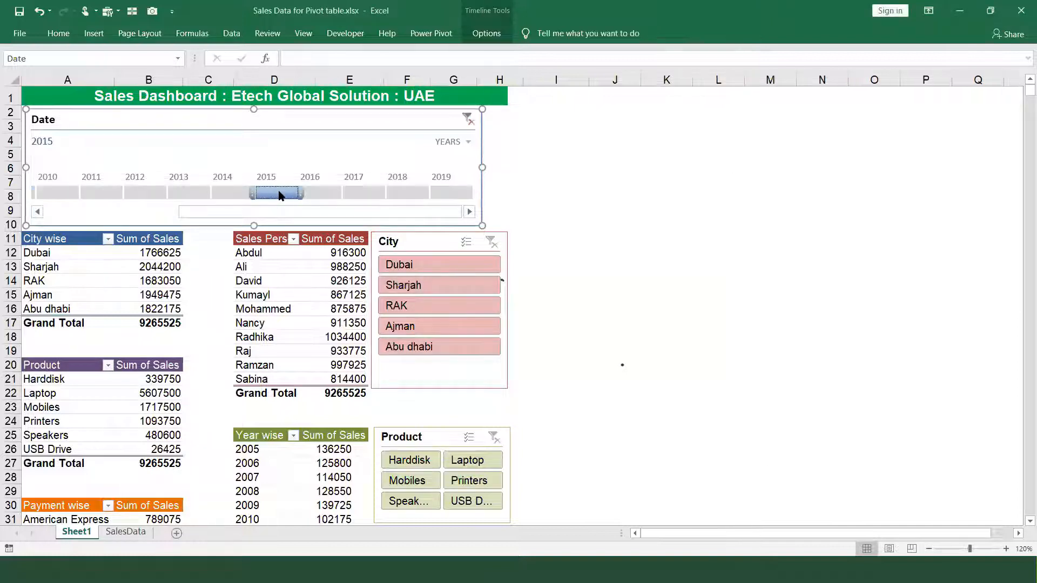
pyautogui.click(345, 195)
pyautogui.click(312, 194)
pyautogui.click(233, 195)
pyautogui.click(178, 195)
pyautogui.click(114, 196)
pyautogui.click(157, 195)
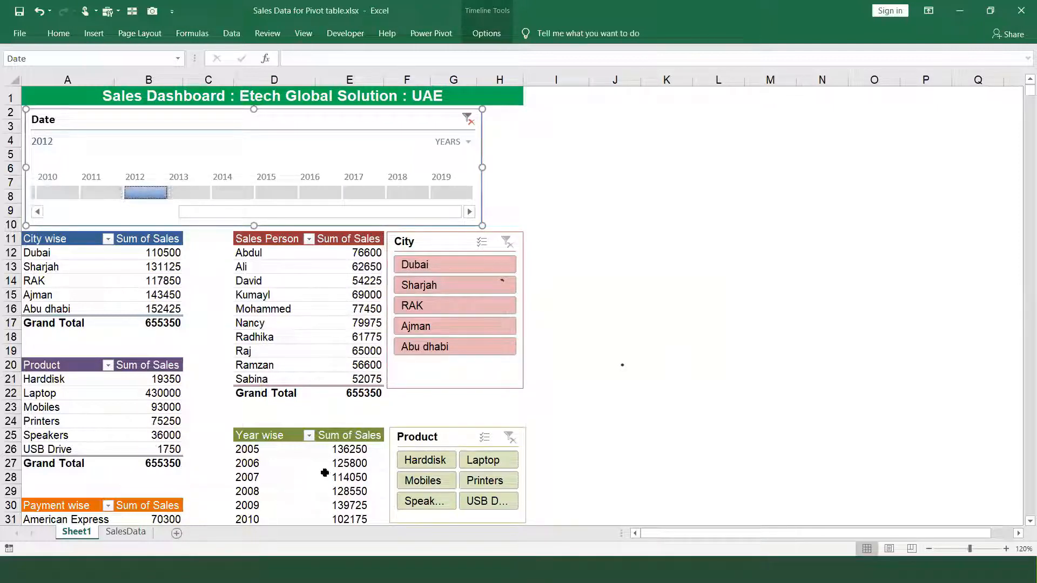
# - Rename the dashboard sheet Sheet1 as Summary
pyautogui.doubleClick(82, 533)
pyautogui.write('Summary')
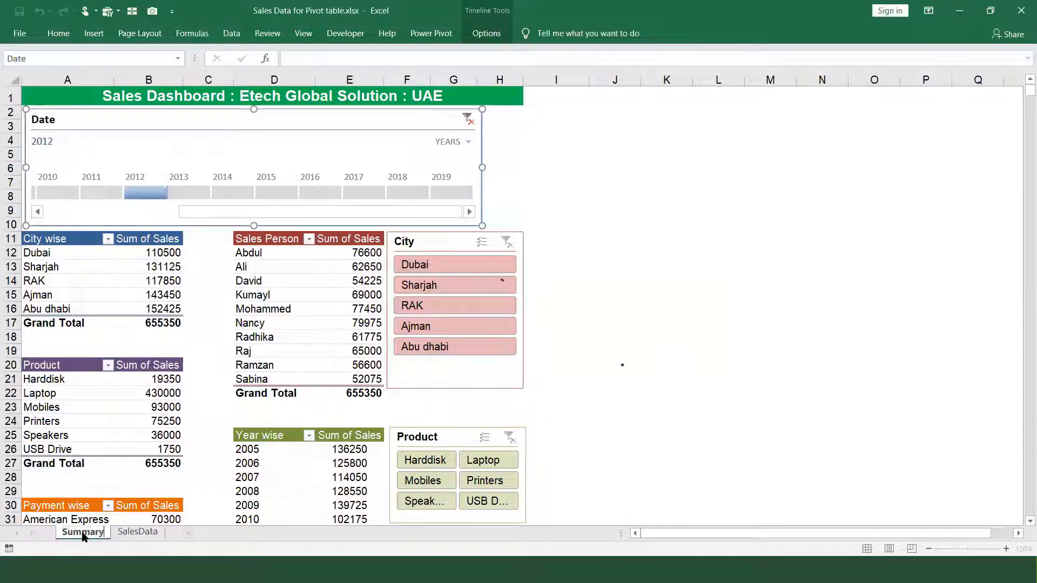
pyautogui.press('Return')
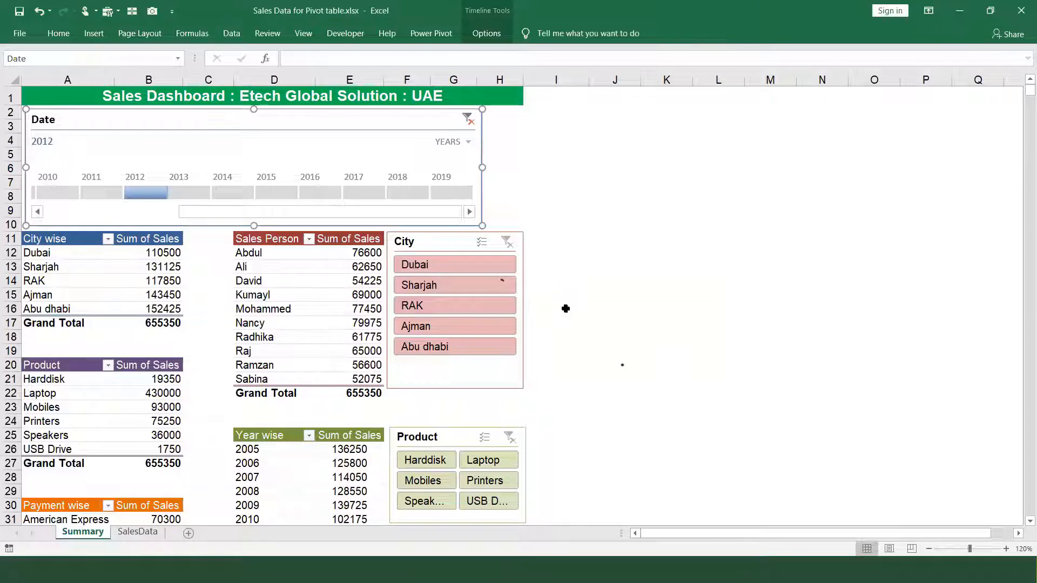
pyautogui.click(585, 277)
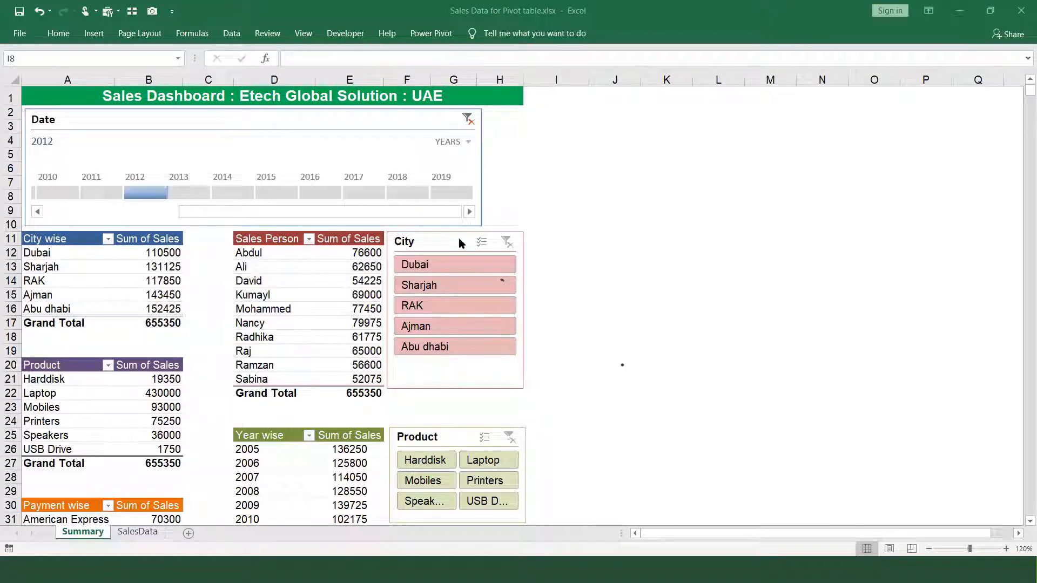
# - Filter the salesperson pivot table with the upper City slicer by Sharjah, RAK and Dubai in turn
pyautogui.click(443, 287)
pyautogui.click(442, 306)
pyautogui.click(439, 265)
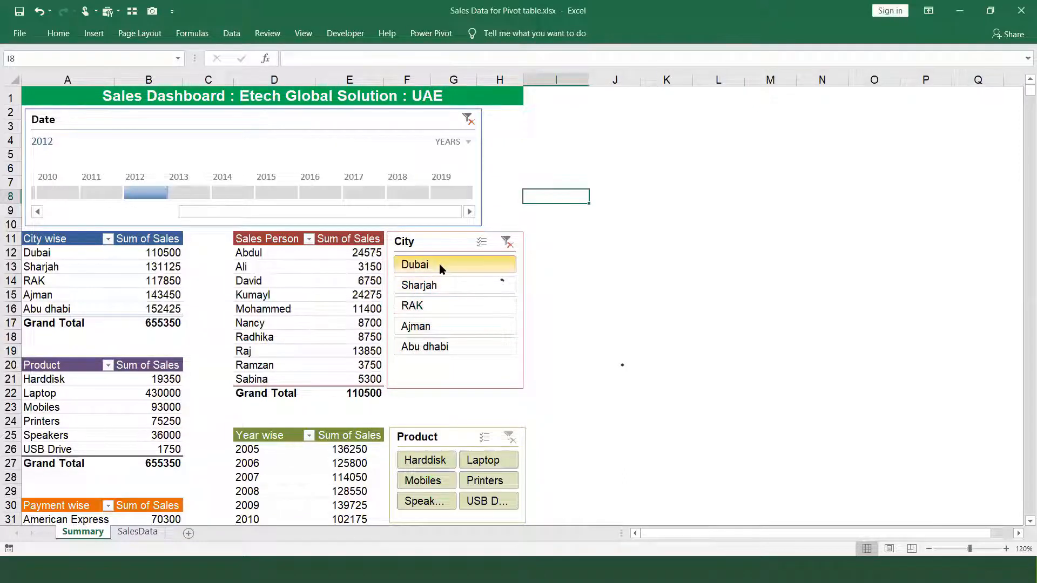